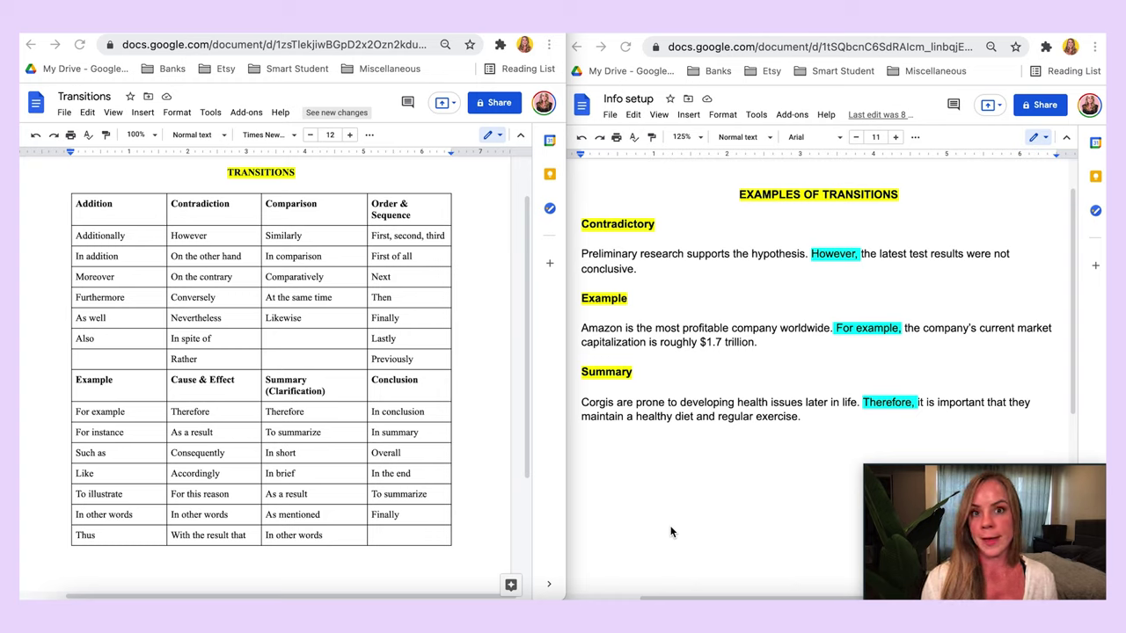
- Remove the highlighted transition "However," from the Contradictory example and start its second sentence with "The"
click(670, 531)
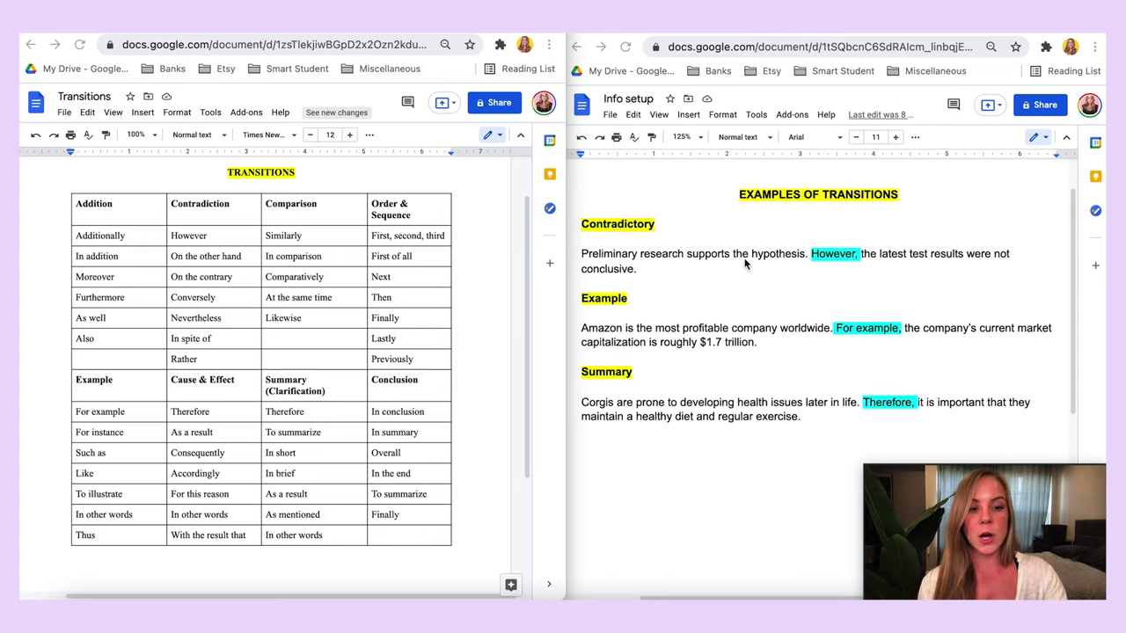
drag(861, 253, 808, 253)
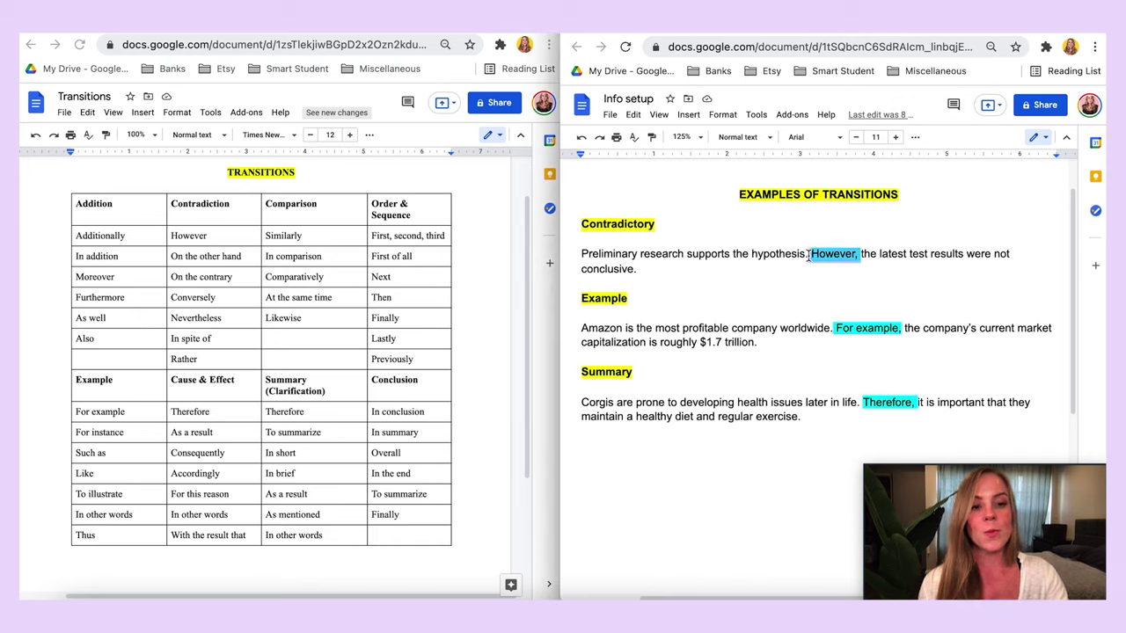
key(BackSpace)
key(Delete)
text(T)
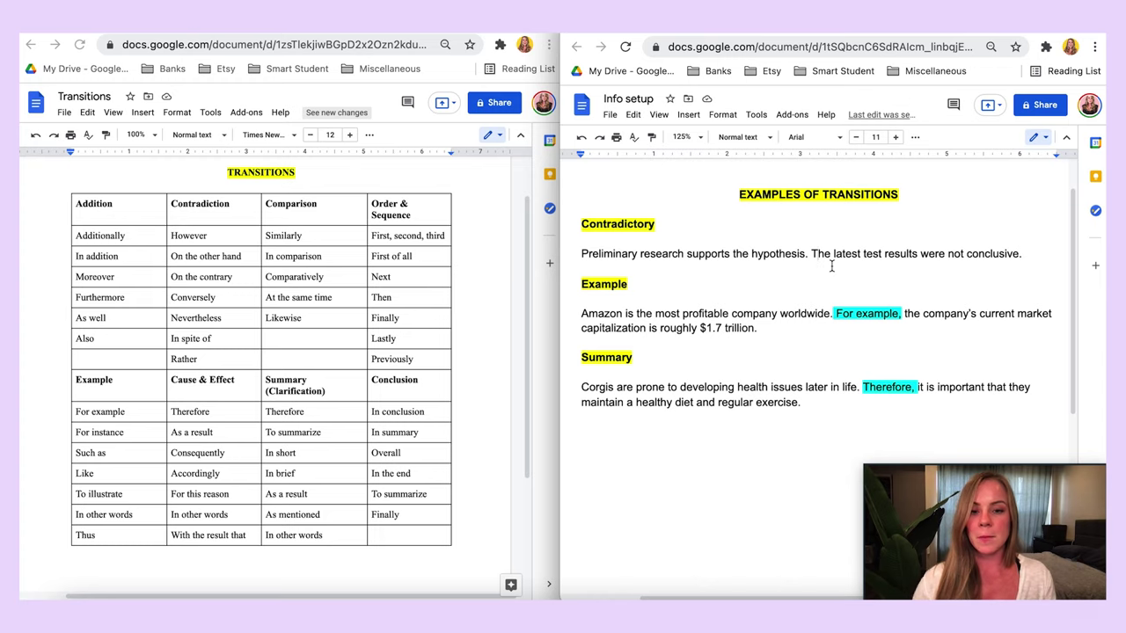
- Change the start of the Contradictory example's second sentence to "However, the"
key(BackSpace)
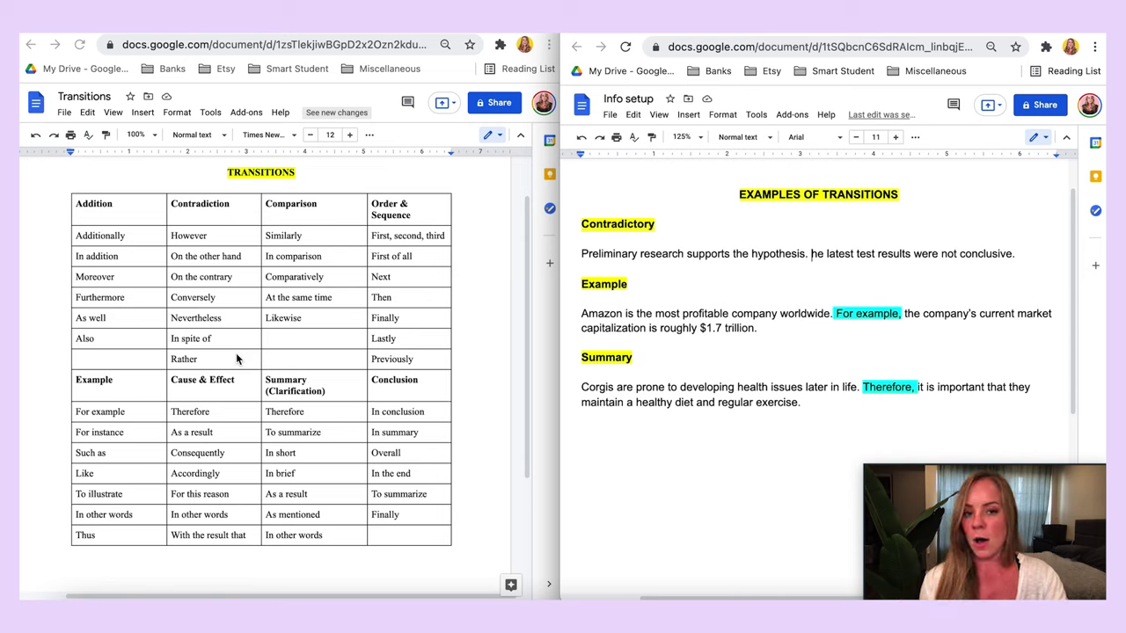
text(However, t)
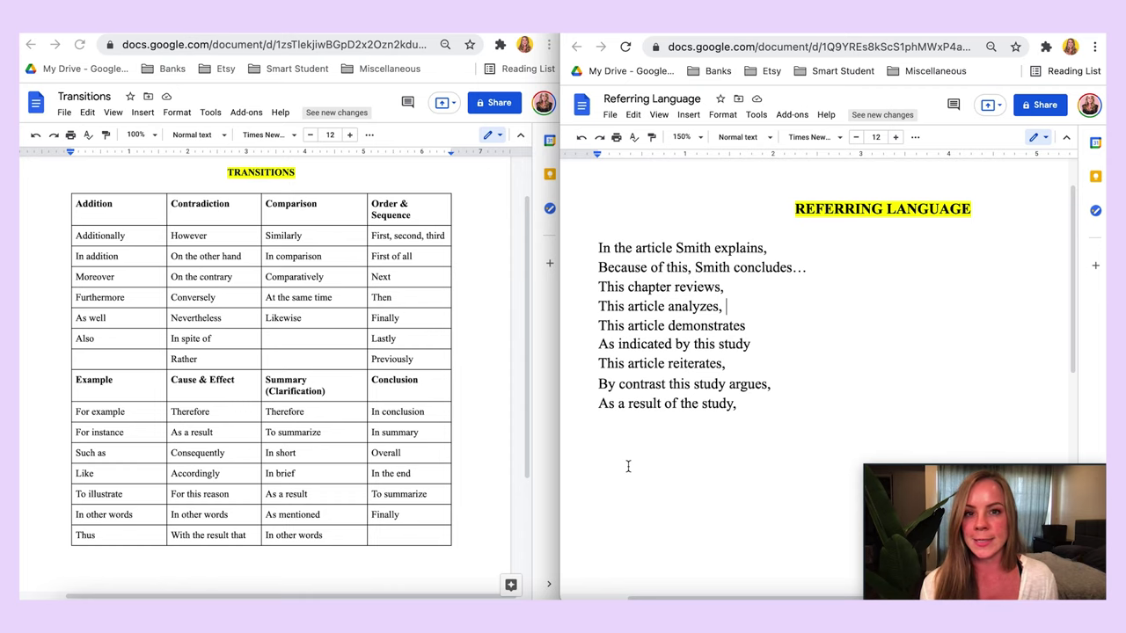
scroll(738, 430, down, 1)
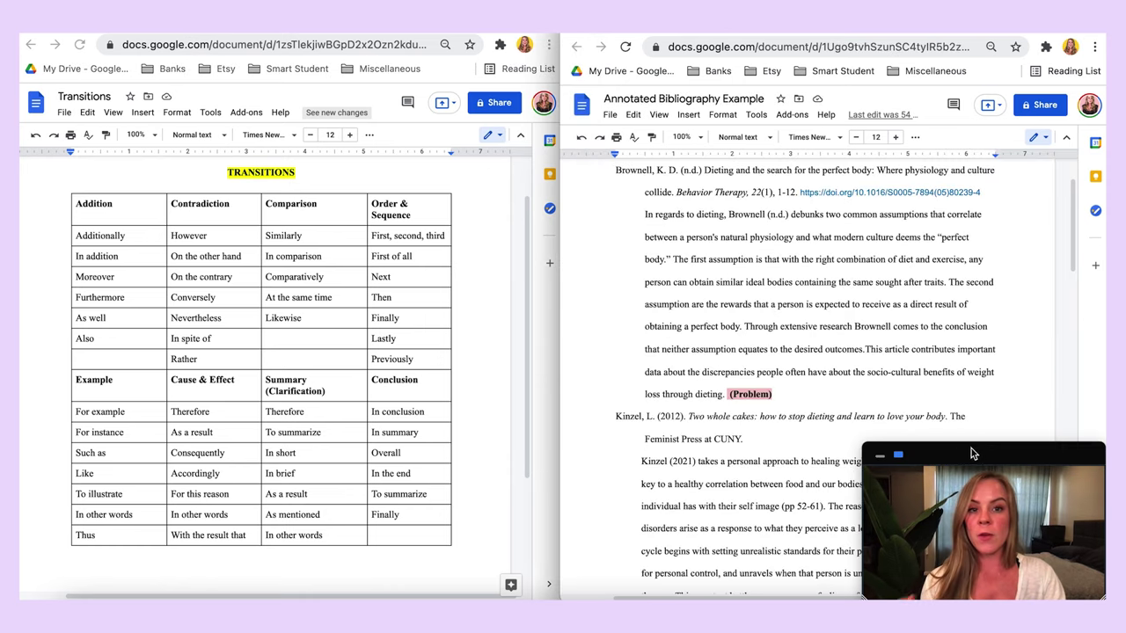
scroll(879, 352, up, 2)
scroll(848, 366, down, 2)
scroll(848, 365, up, 1)
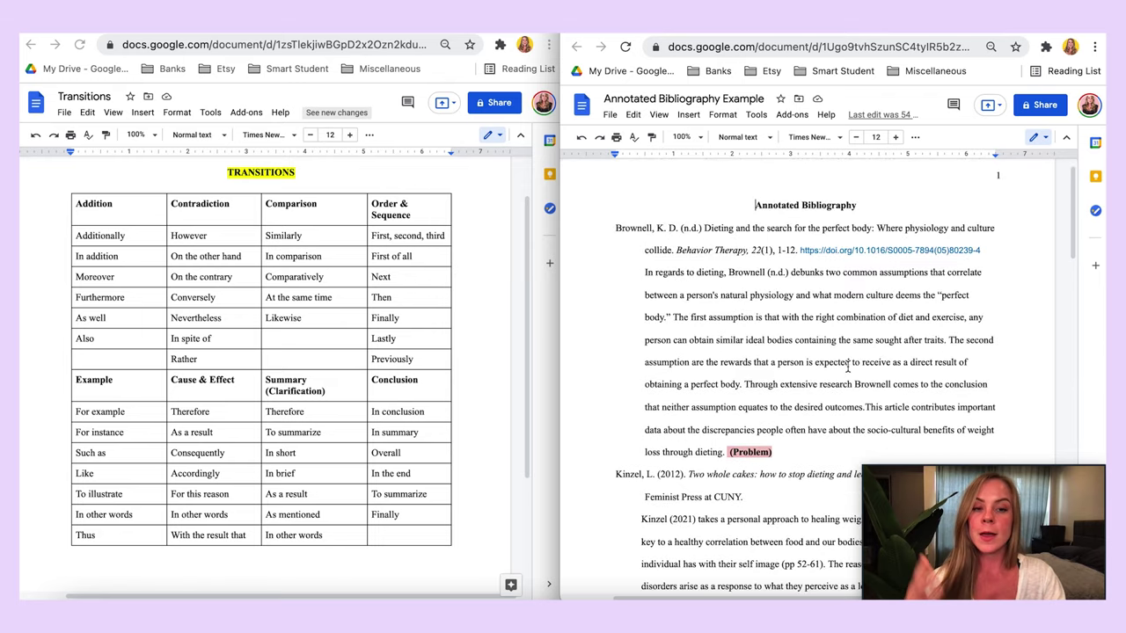
mouse_move(993, 470)
drag(1010, 454, 1013, 34)
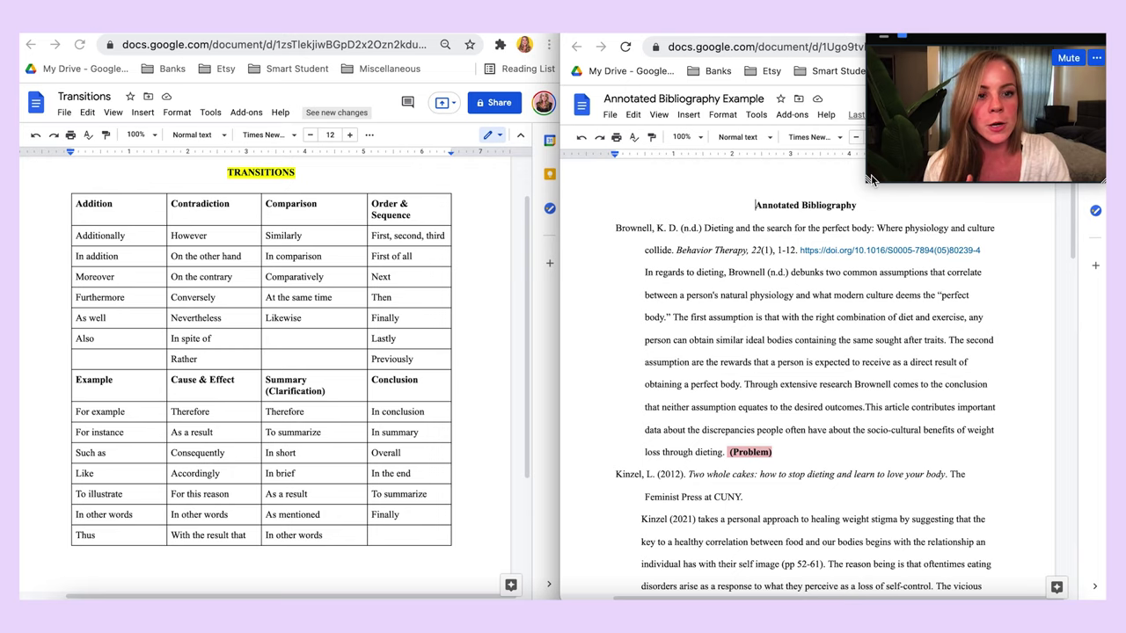
drag(867, 182, 925, 129)
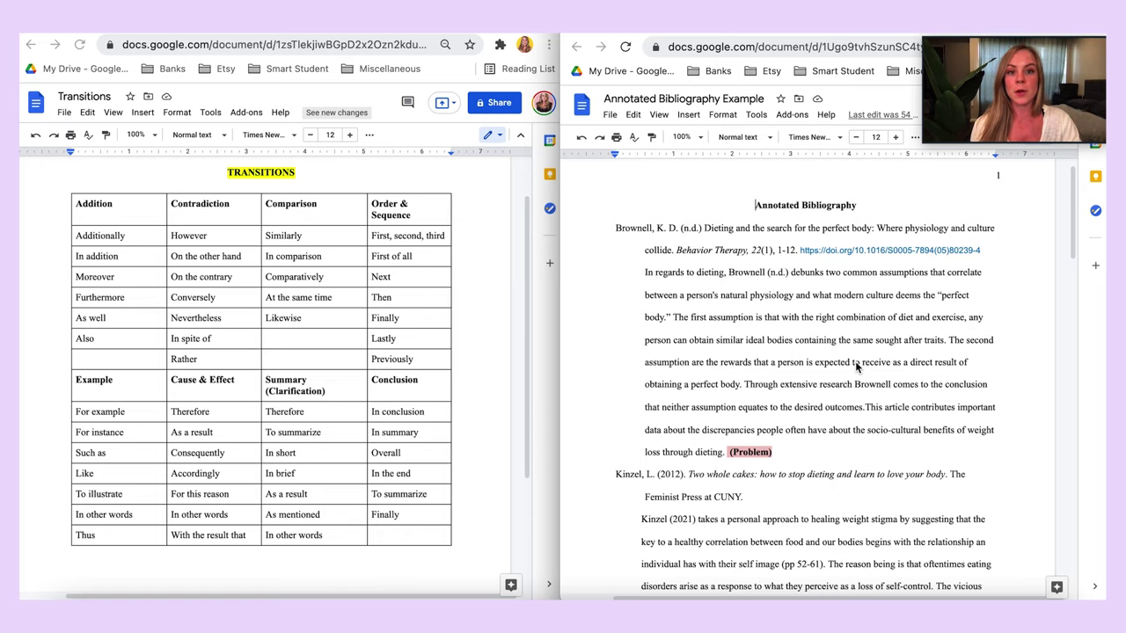
- Read through the Annotated Bibliography Example to examine how its citations and annotations are laid out
scroll(855, 368, down, 1)
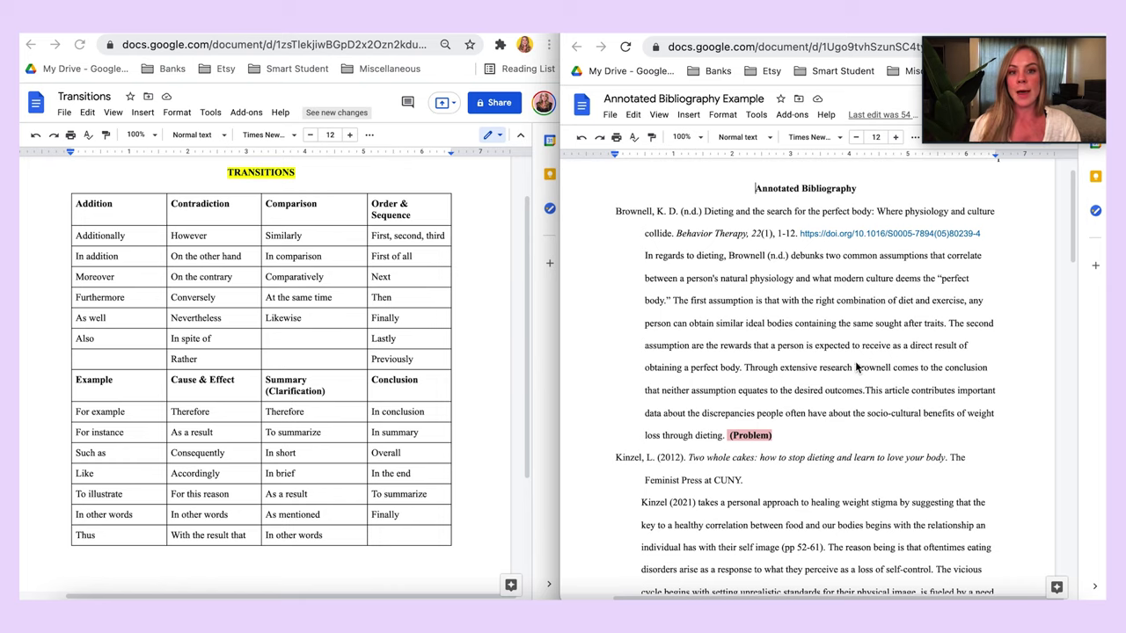
scroll(858, 367, down, 5)
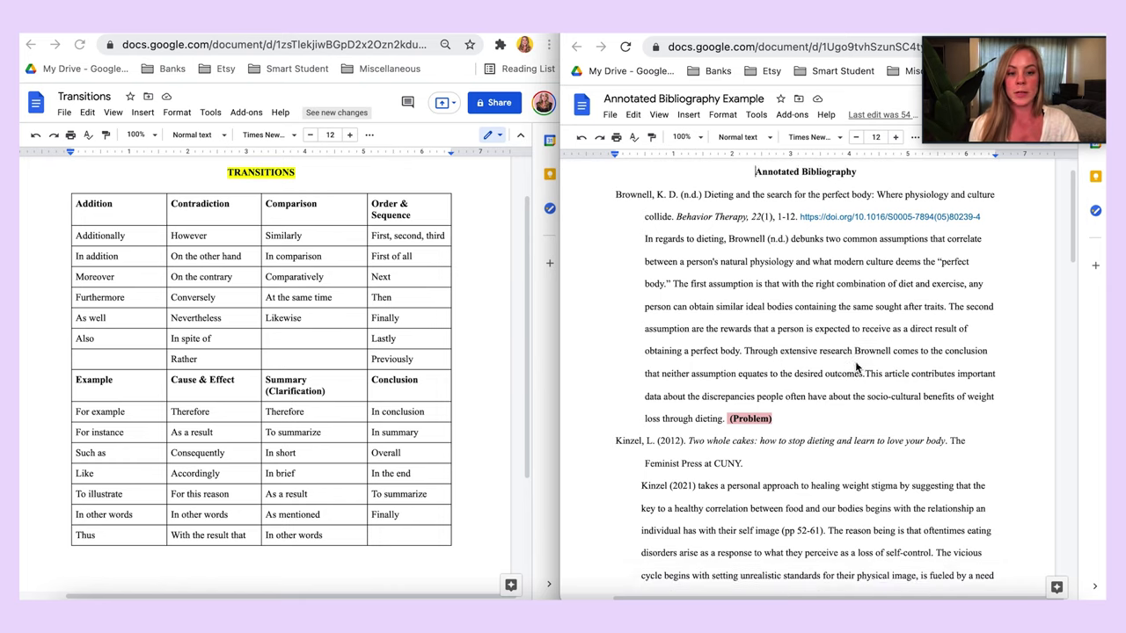
scroll(855, 360, down, 10)
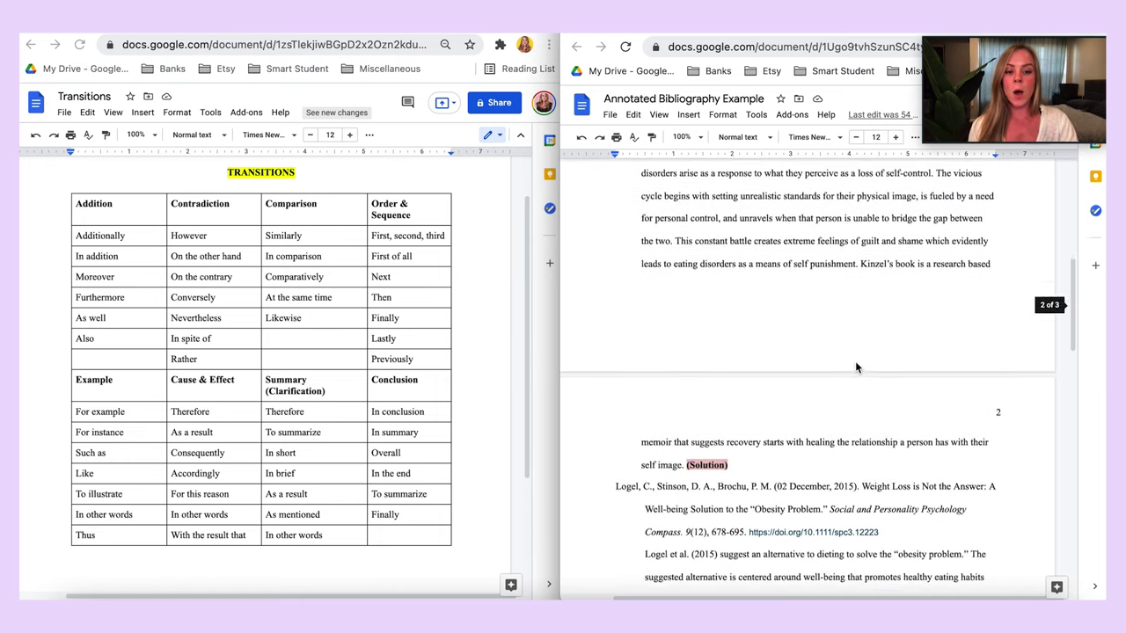
scroll(856, 368, down, 1)
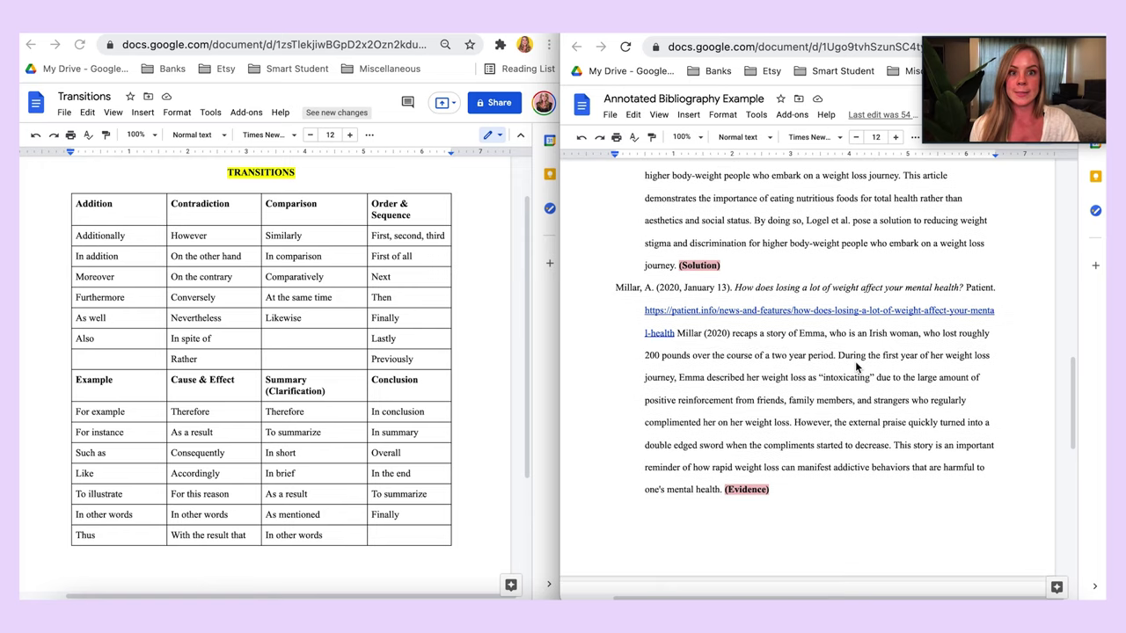
scroll(855, 360, up, 10)
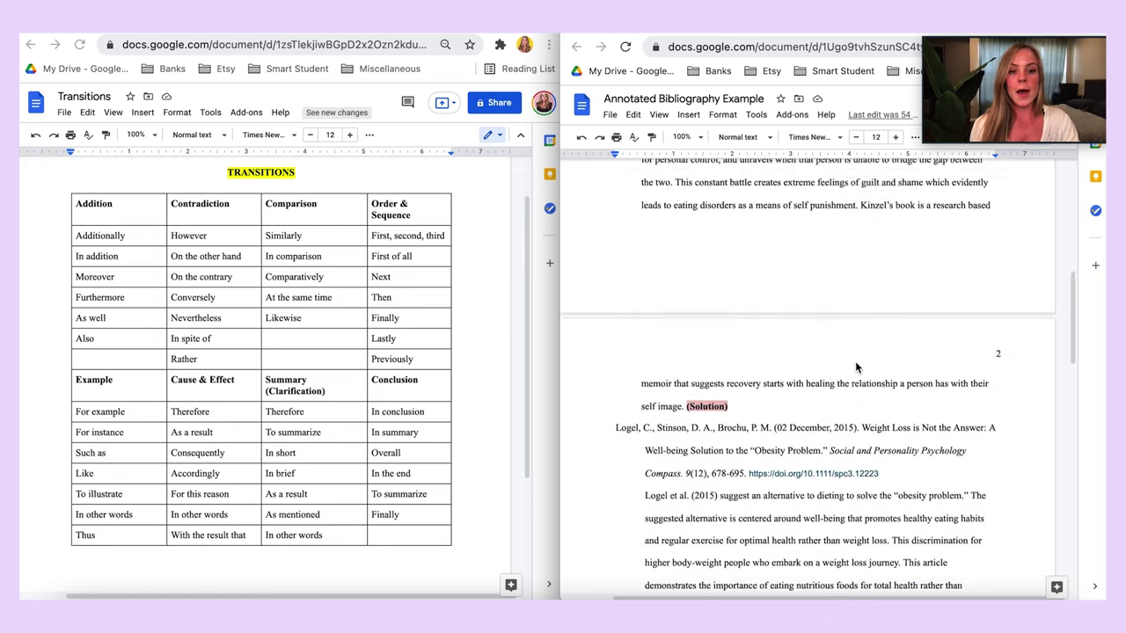
scroll(856, 368, up, 5)
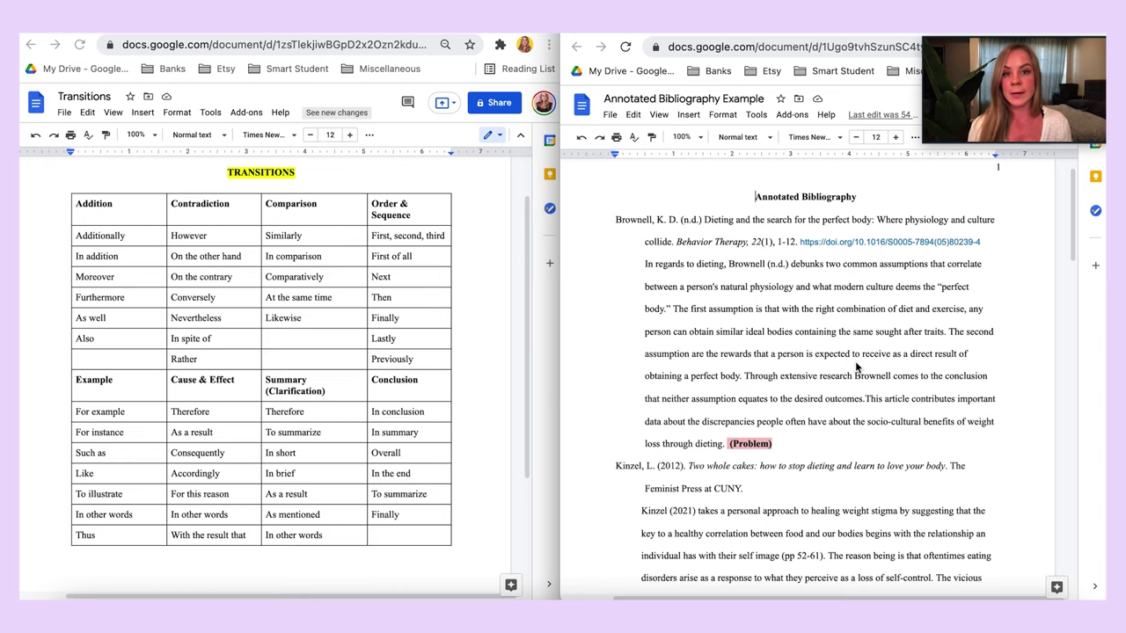
scroll(854, 334, up, 1)
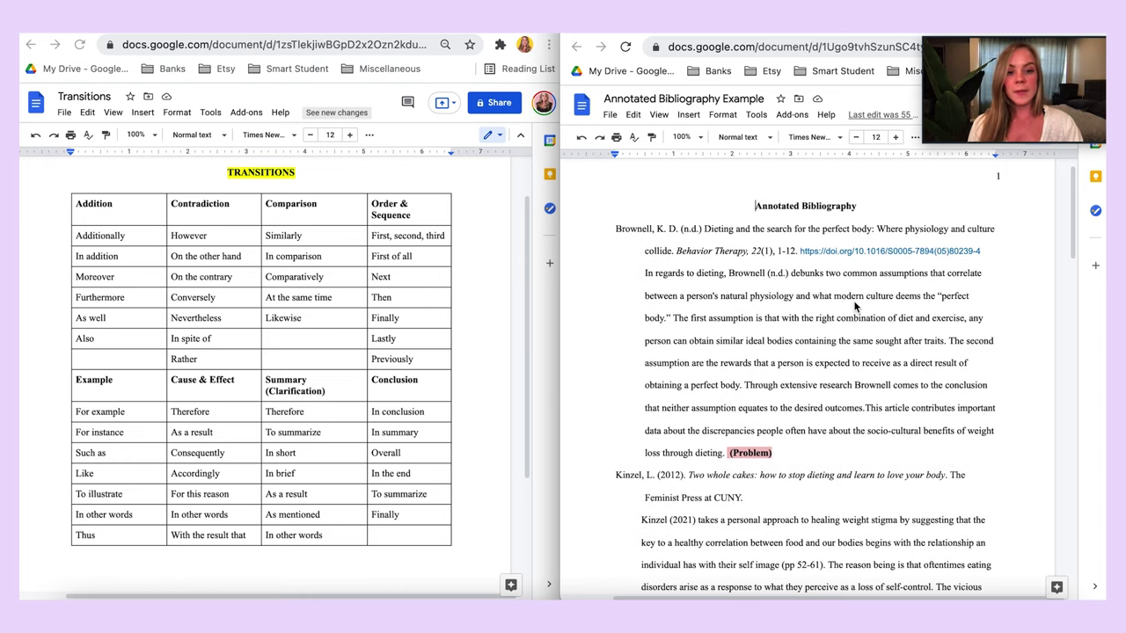
- Examine the Problem, Solution and Evidence labels at the ends of the annotations in the bibliography
click(800, 451)
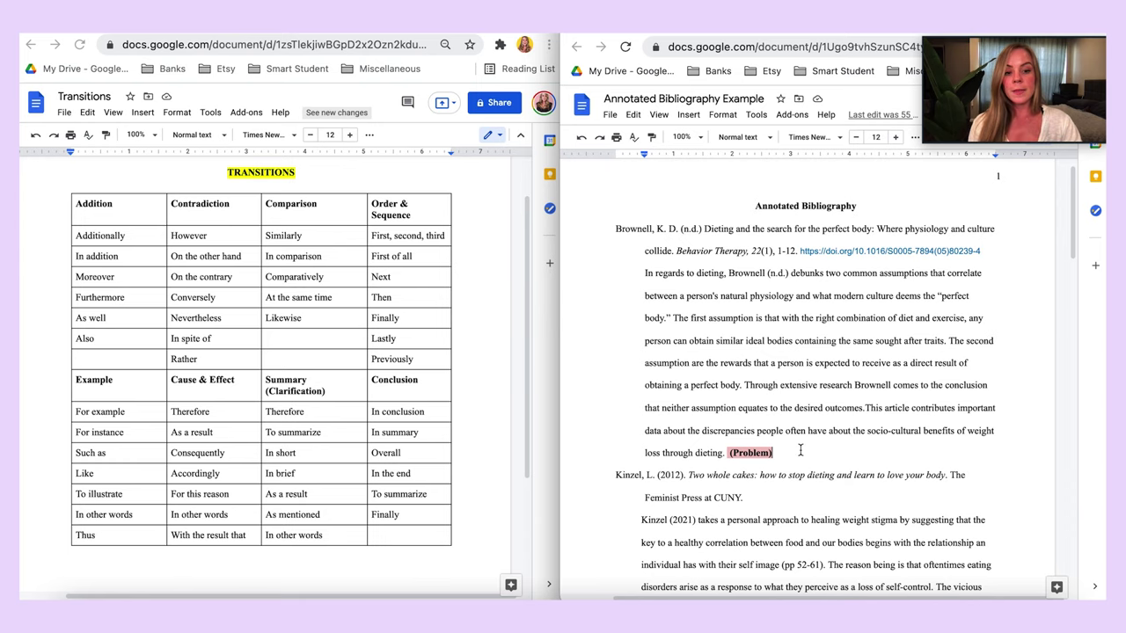
scroll(800, 451, down, 5)
scroll(800, 451, down, 4)
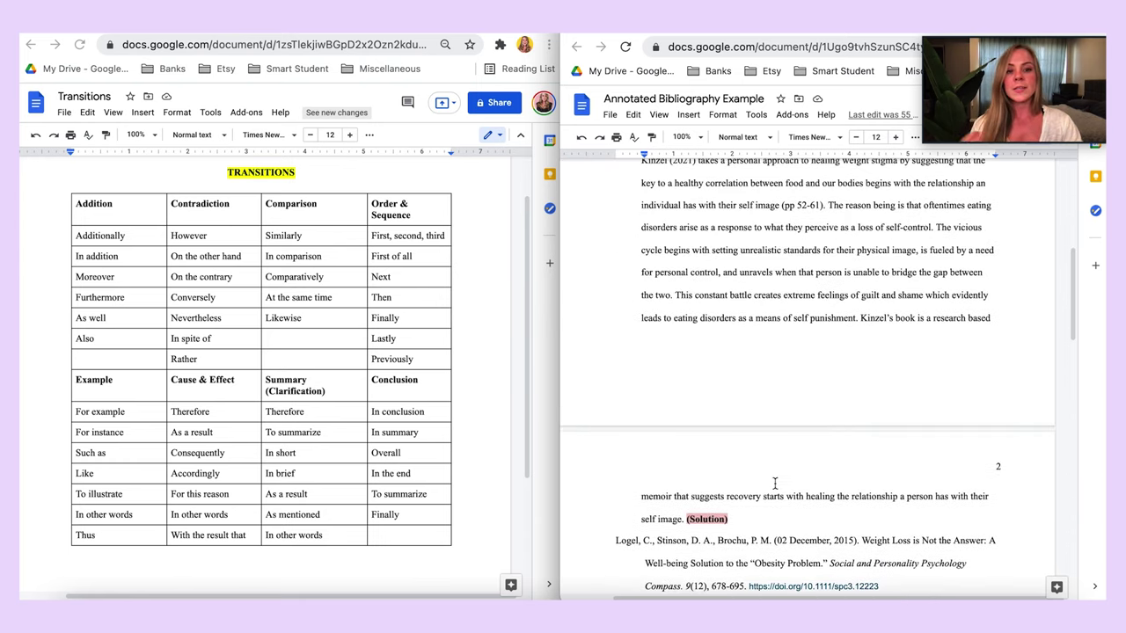
scroll(774, 483, up, 1)
scroll(774, 483, down, 8)
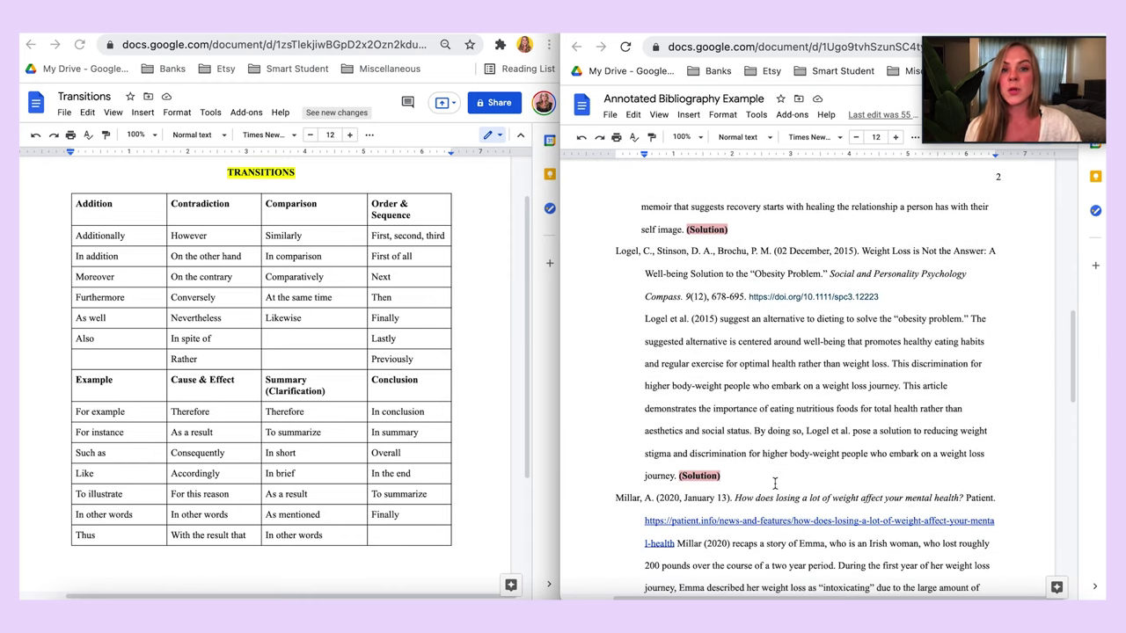
scroll(775, 483, down, 7)
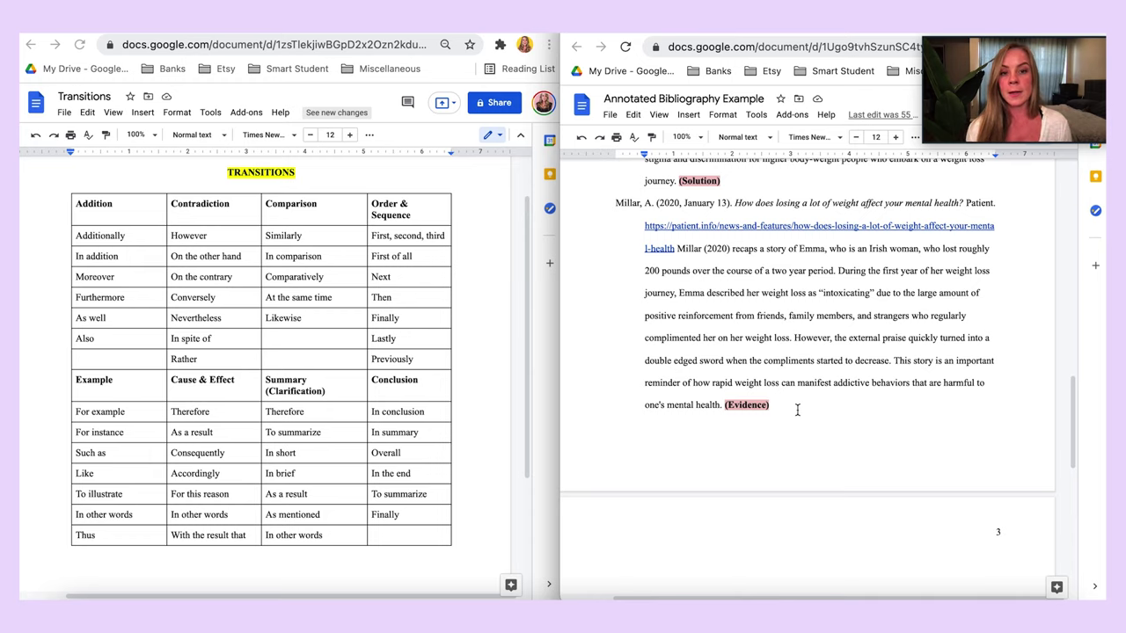
scroll(797, 410, up, 10)
scroll(797, 410, up, 10)
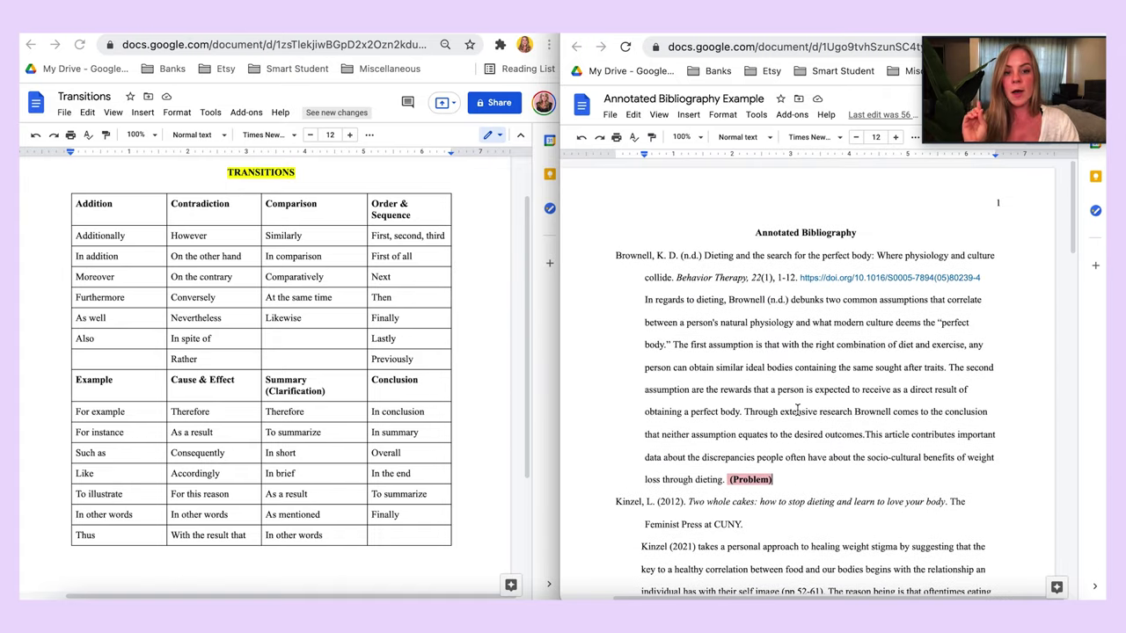
- Select the author-year citation opening the second annotation and examine how the annotations refer to their sources
scroll(797, 410, down, 1)
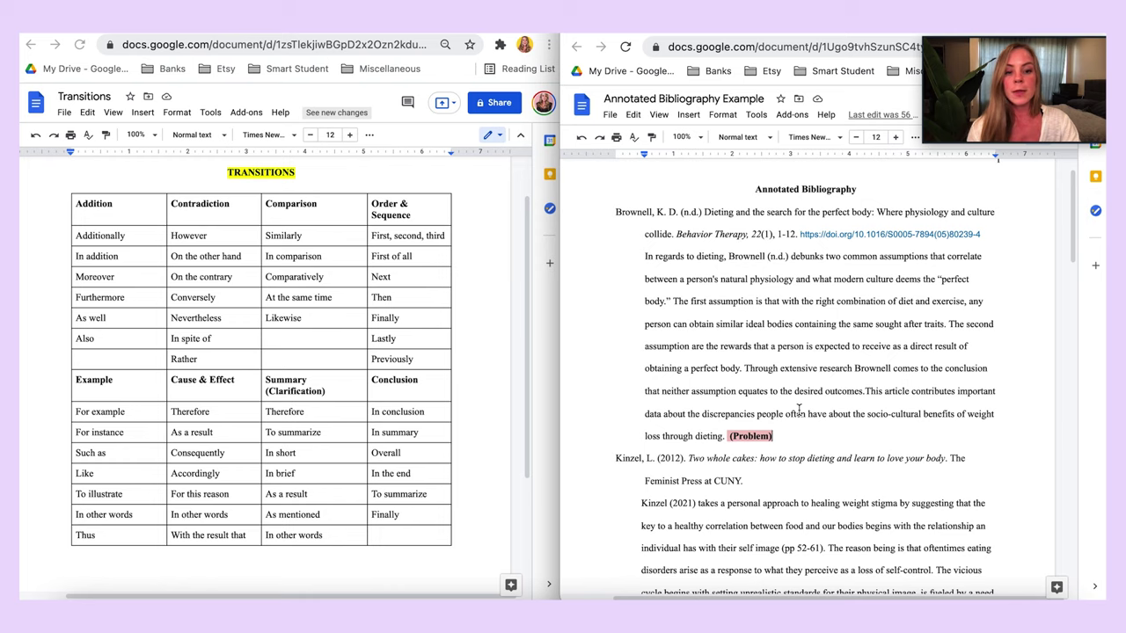
scroll(716, 471, down, 3)
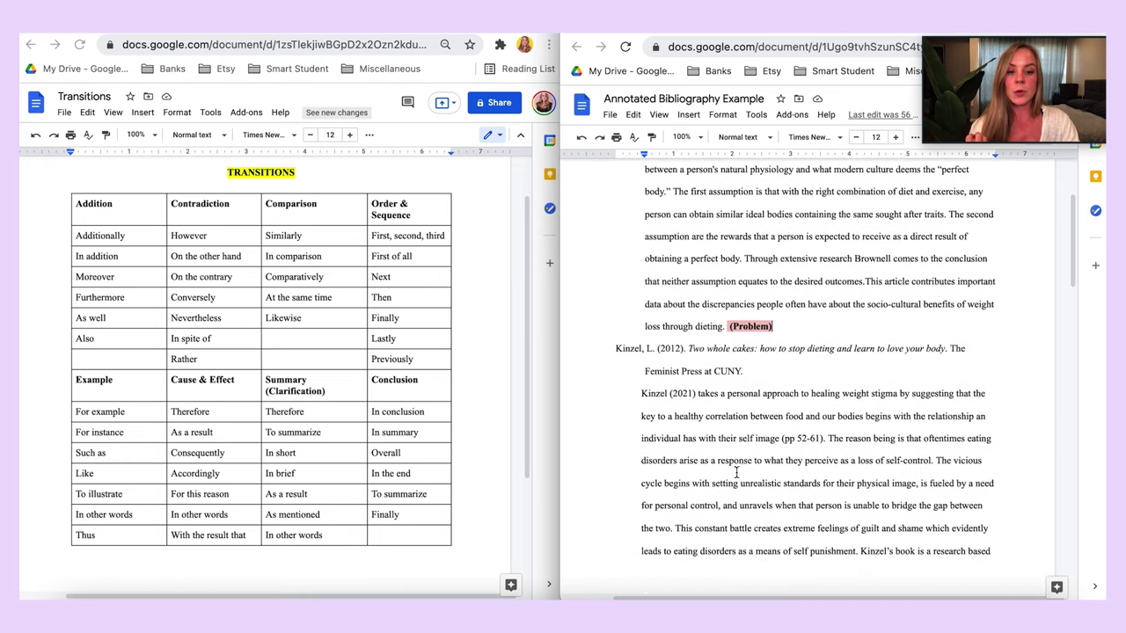
drag(696, 395, 613, 396)
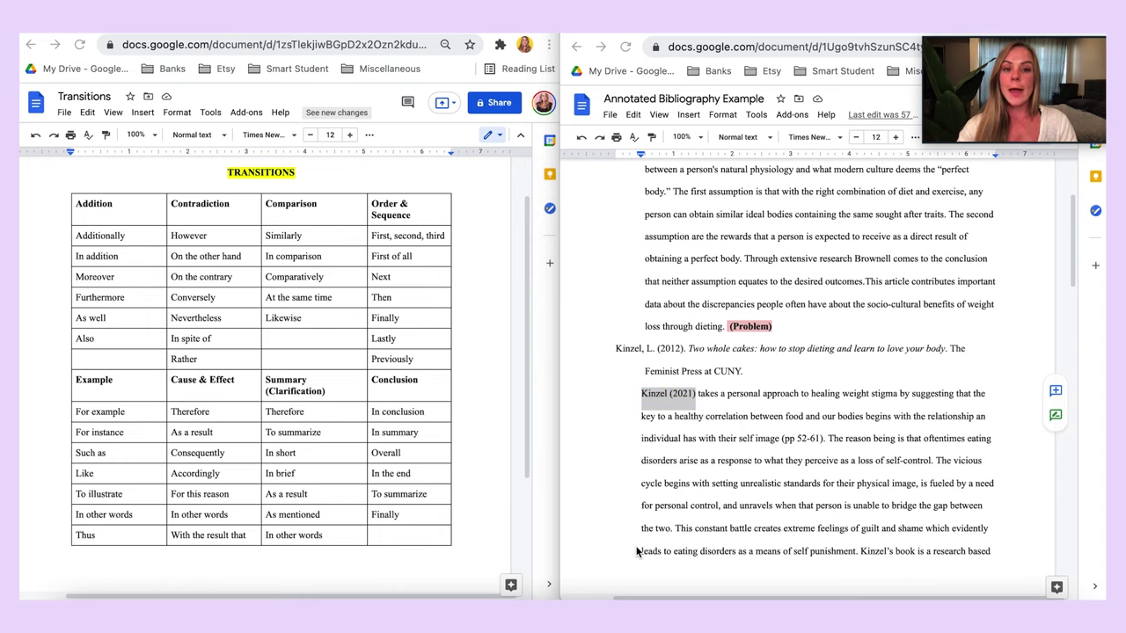
scroll(792, 312, up, 3)
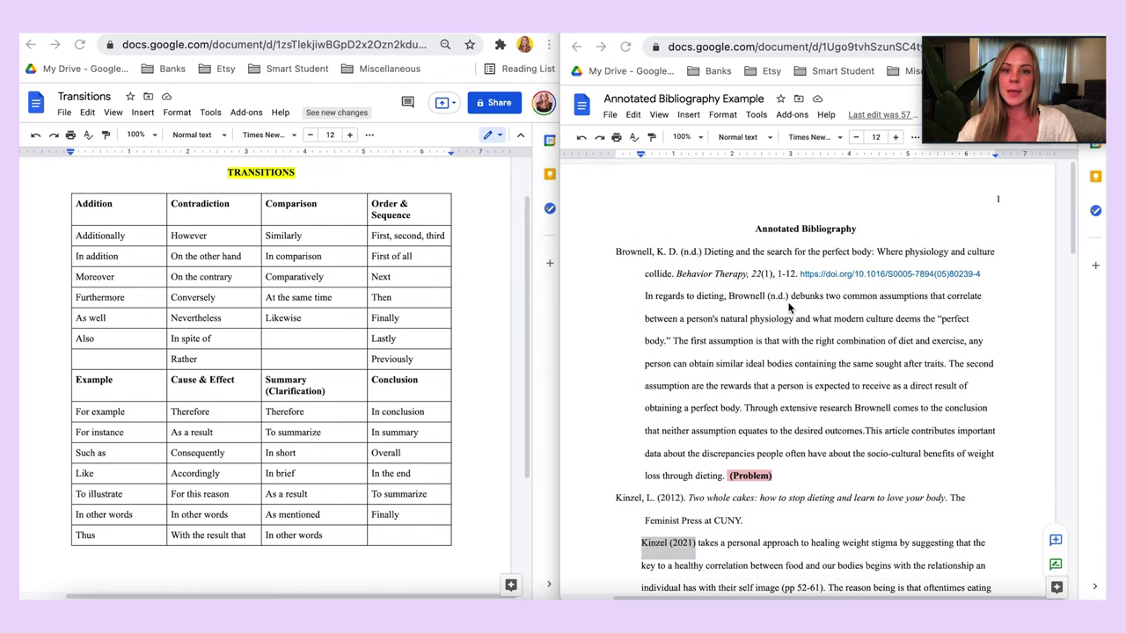
click(791, 308)
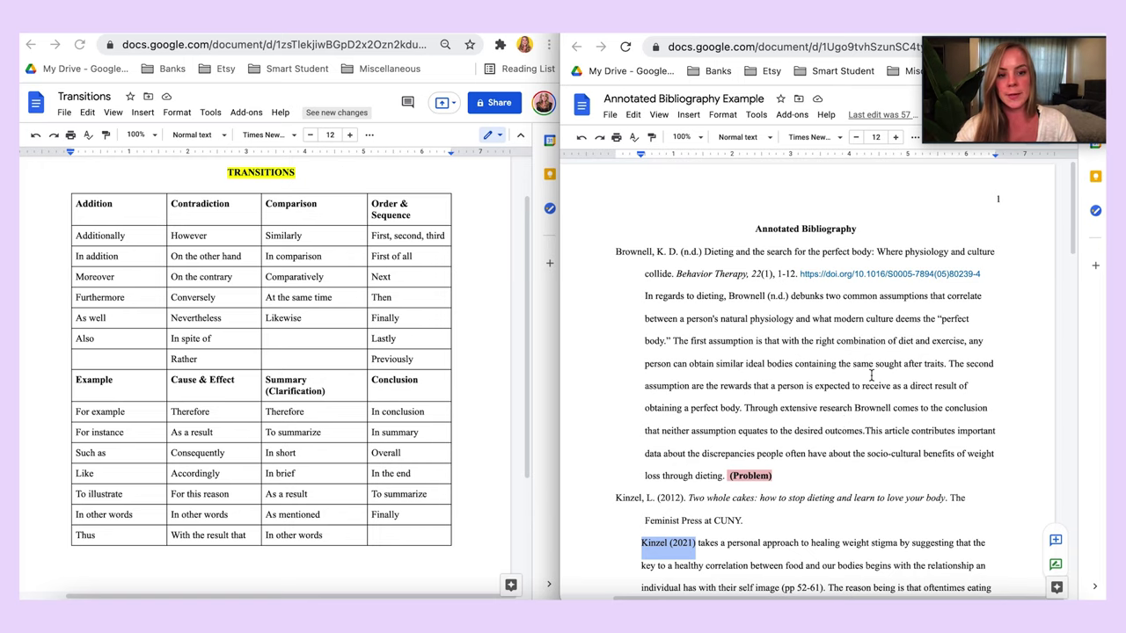
scroll(901, 385, down, 5)
scroll(901, 385, down, 5)
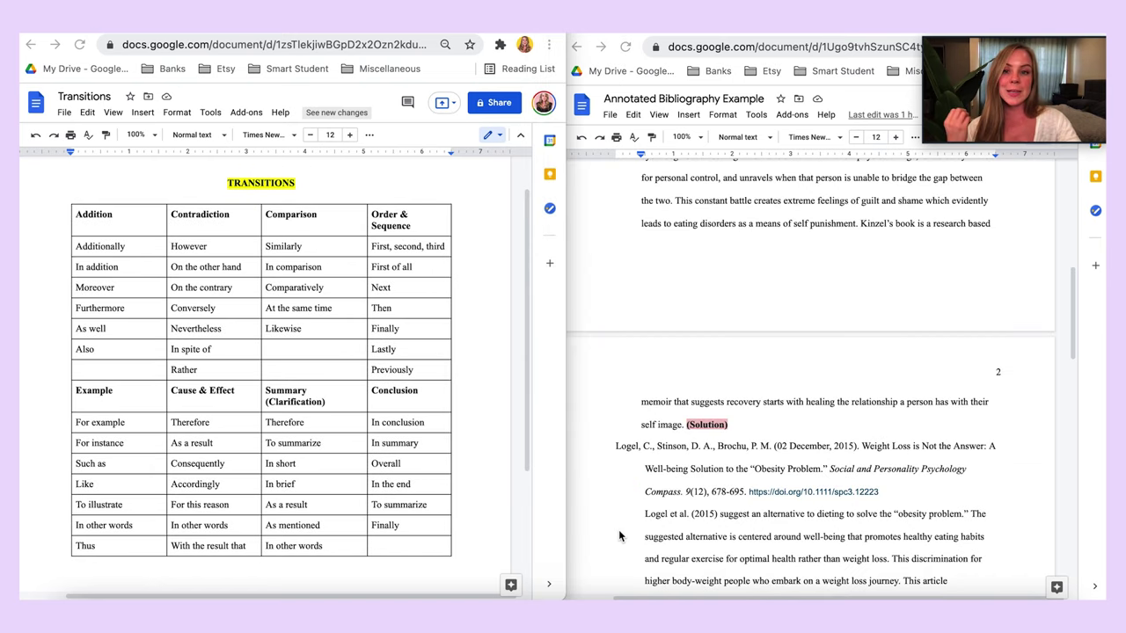
- Switch from the Transitions document to the Outline document and compare its labelled section headings with the annotated bibliography's labels
click(382, 37)
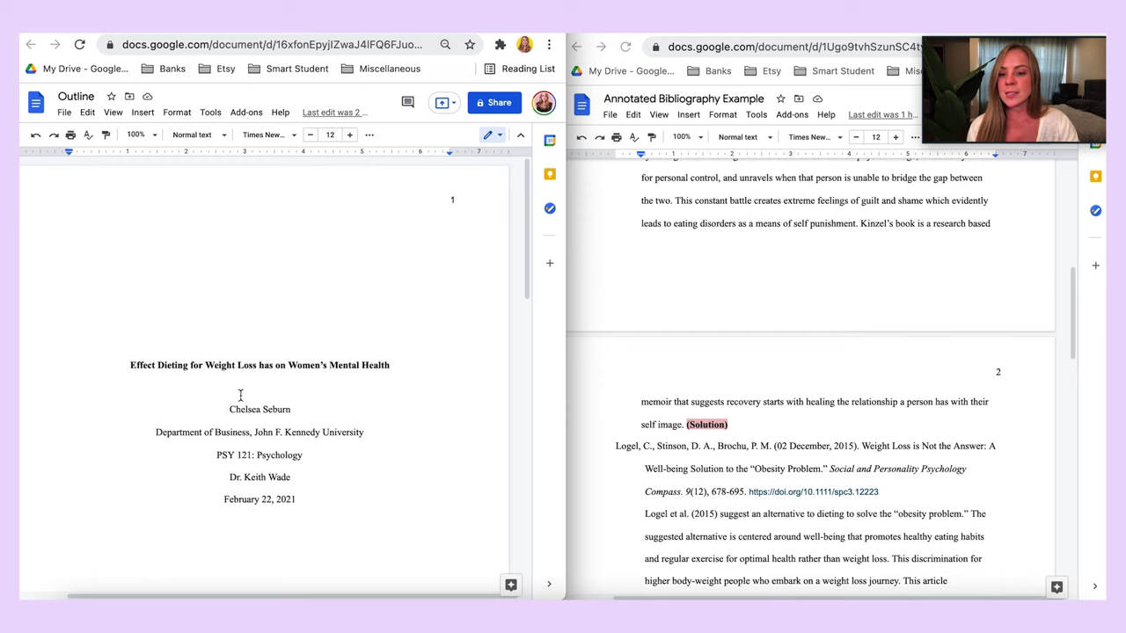
scroll(825, 262, up, 10)
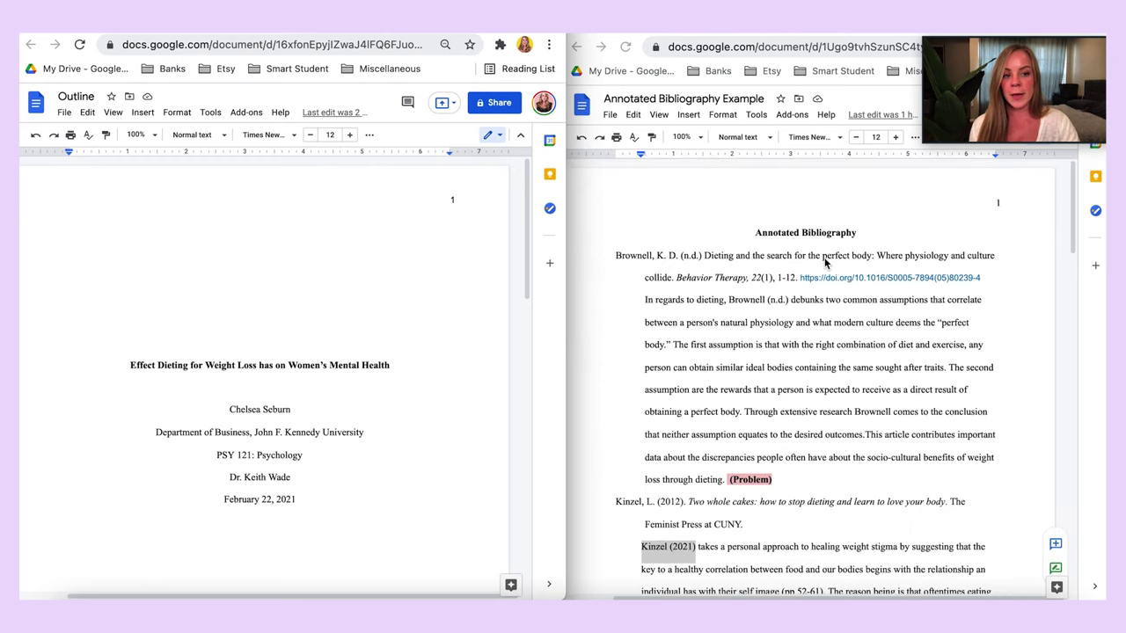
scroll(824, 258, down, 1)
scroll(449, 371, down, 2)
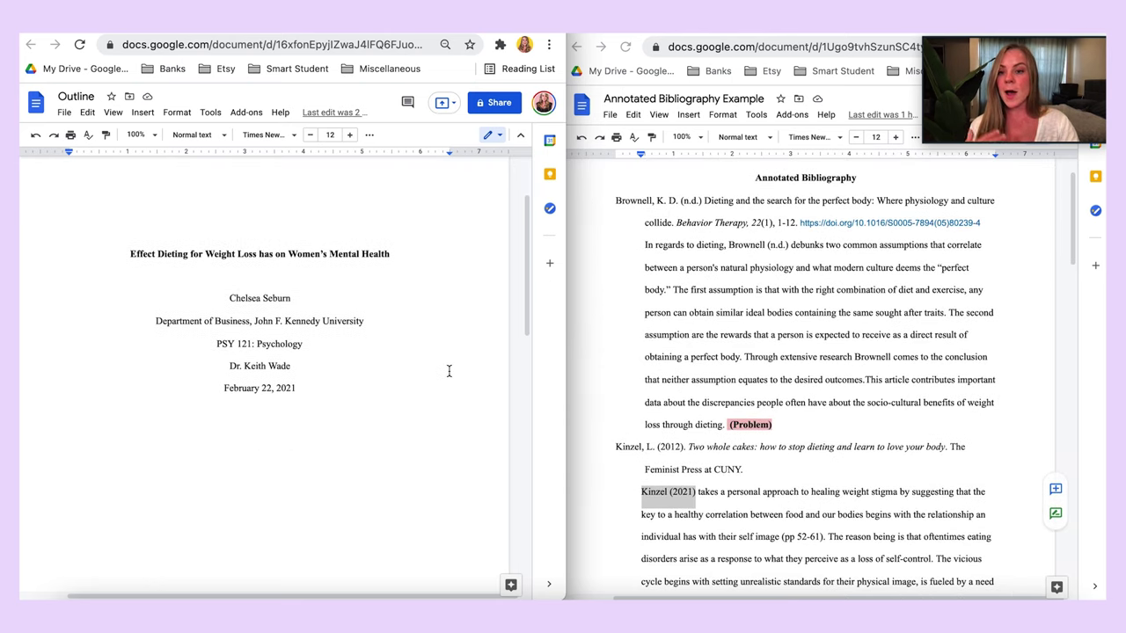
scroll(448, 371, down, 12)
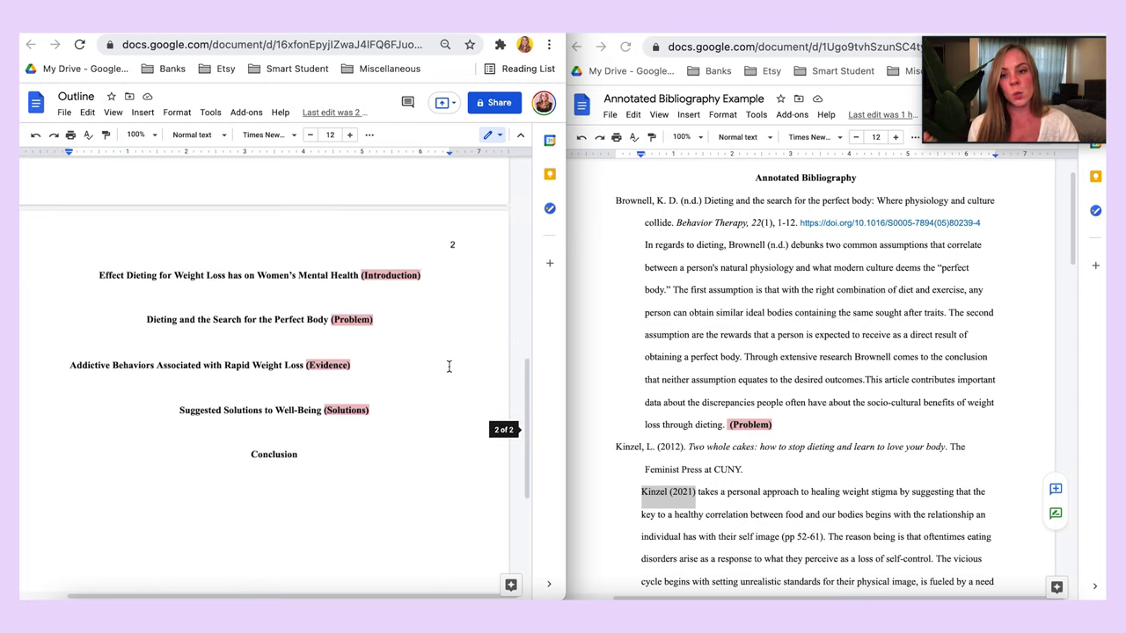
scroll(448, 365, down, 1)
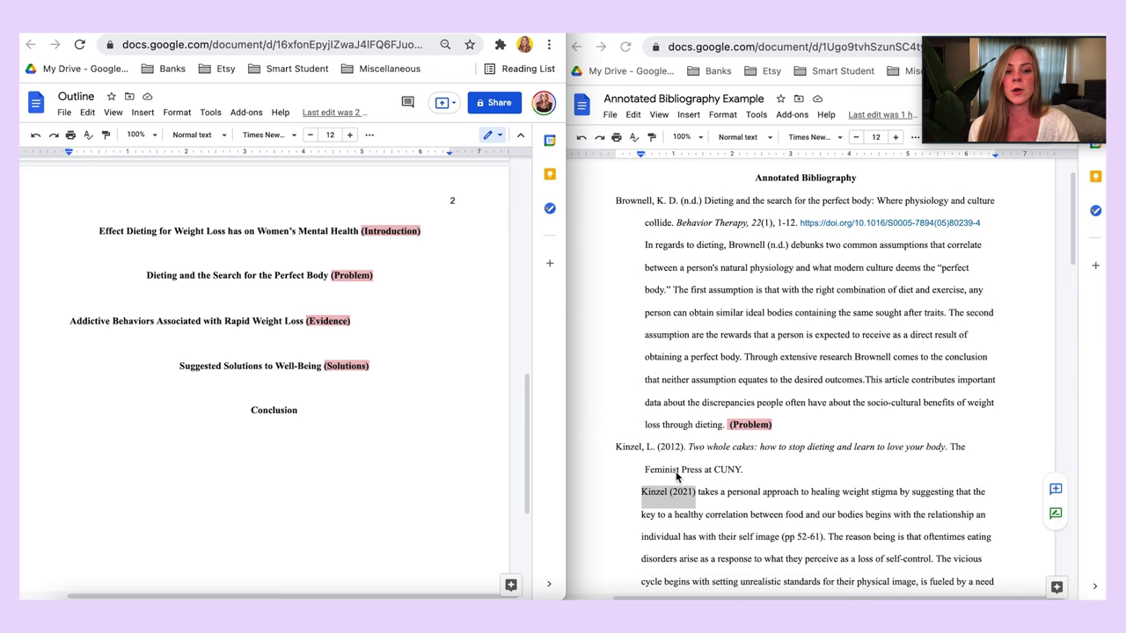
scroll(777, 496, down, 4)
scroll(777, 497, down, 2)
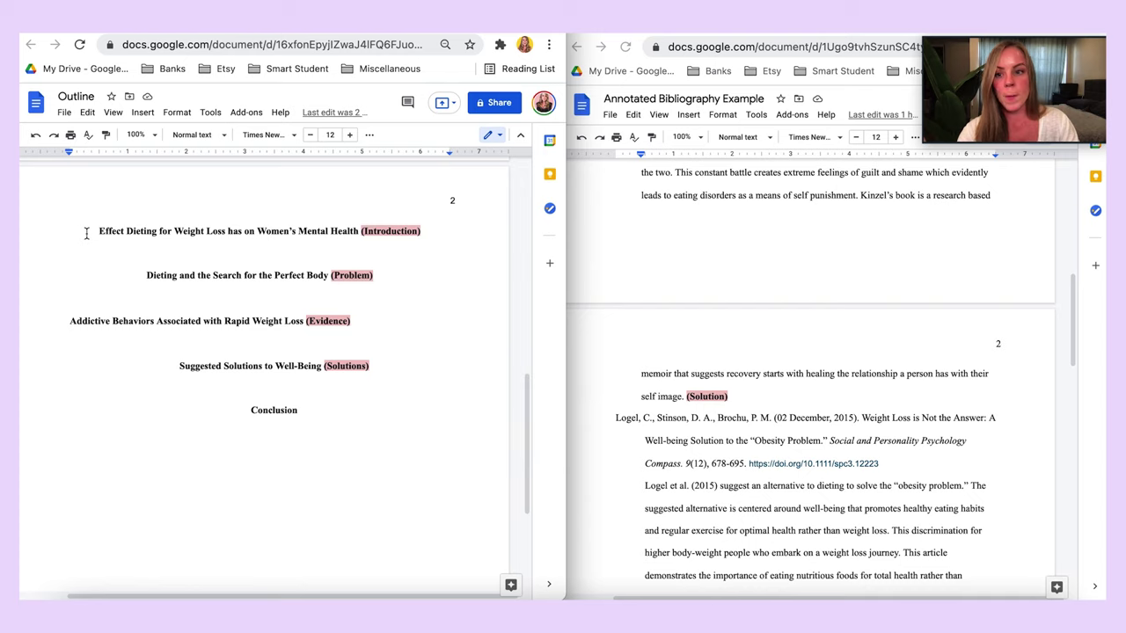
scroll(86, 233, up, 10)
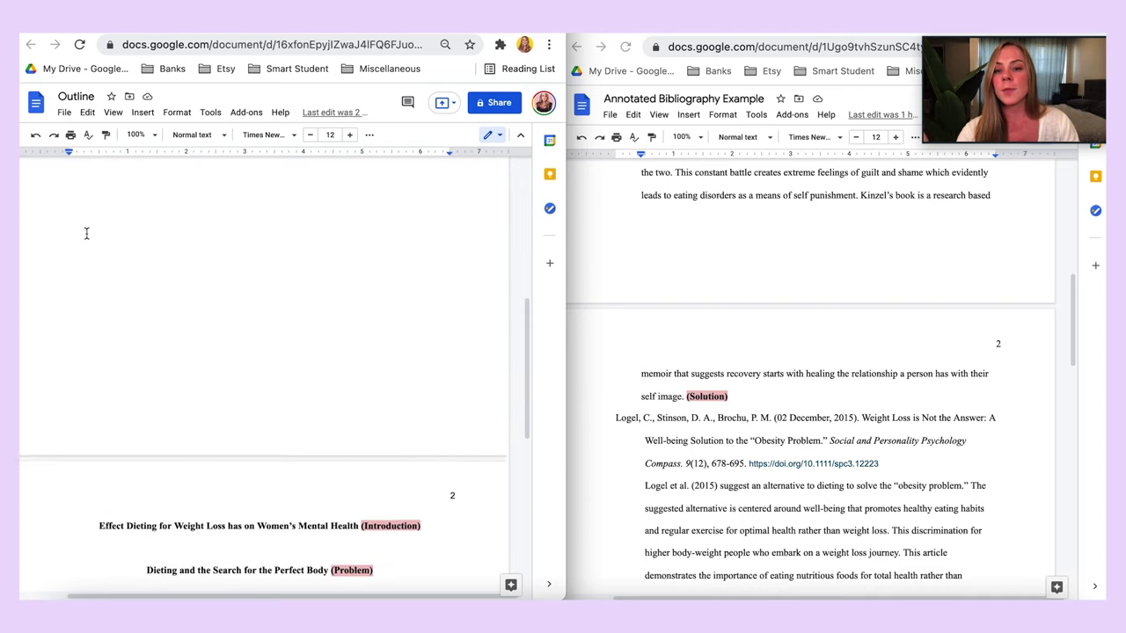
scroll(86, 233, down, 10)
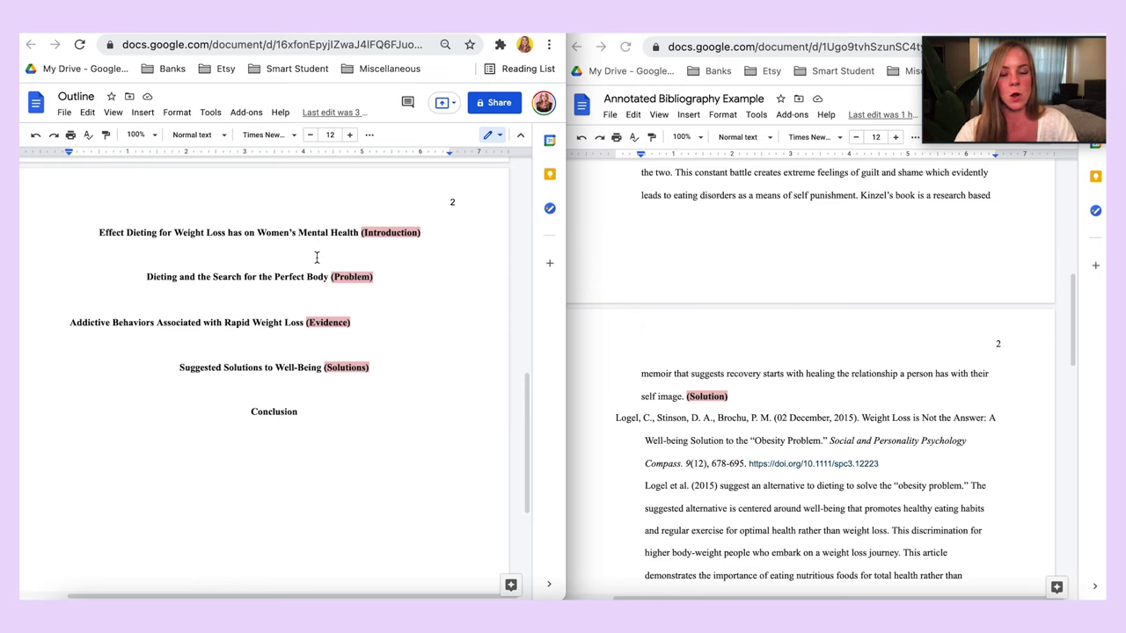
- Copy the first annotation's text, without its Problem label, into the outline under the heading Dieting and the Search for the Perfect Body
scroll(317, 256, down, 1)
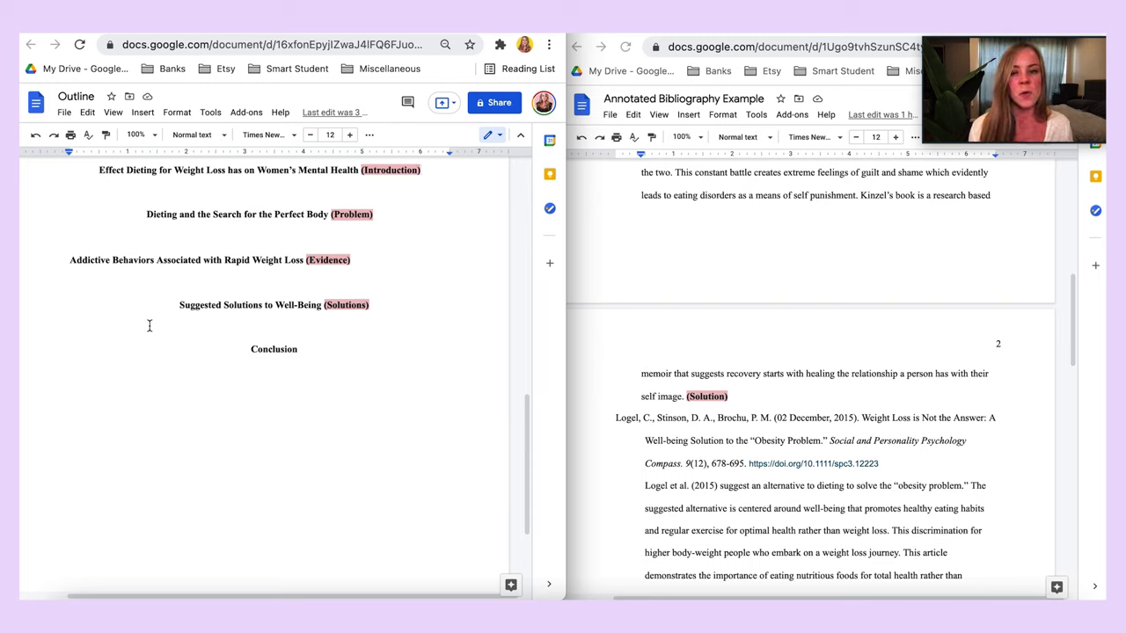
click(297, 346)
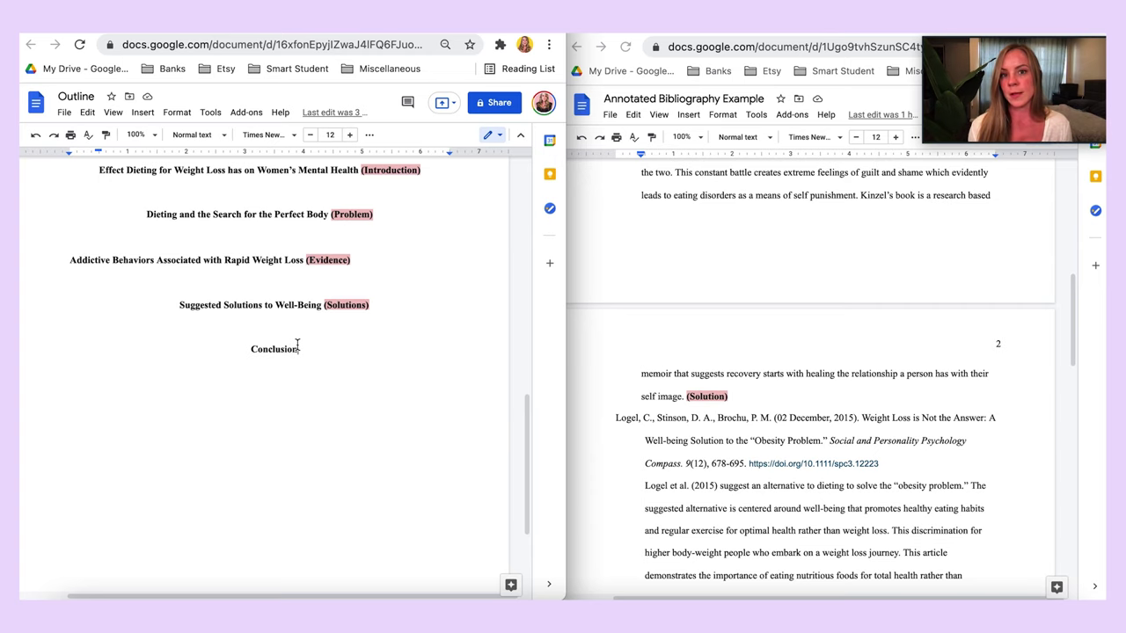
scroll(431, 329, up, 2)
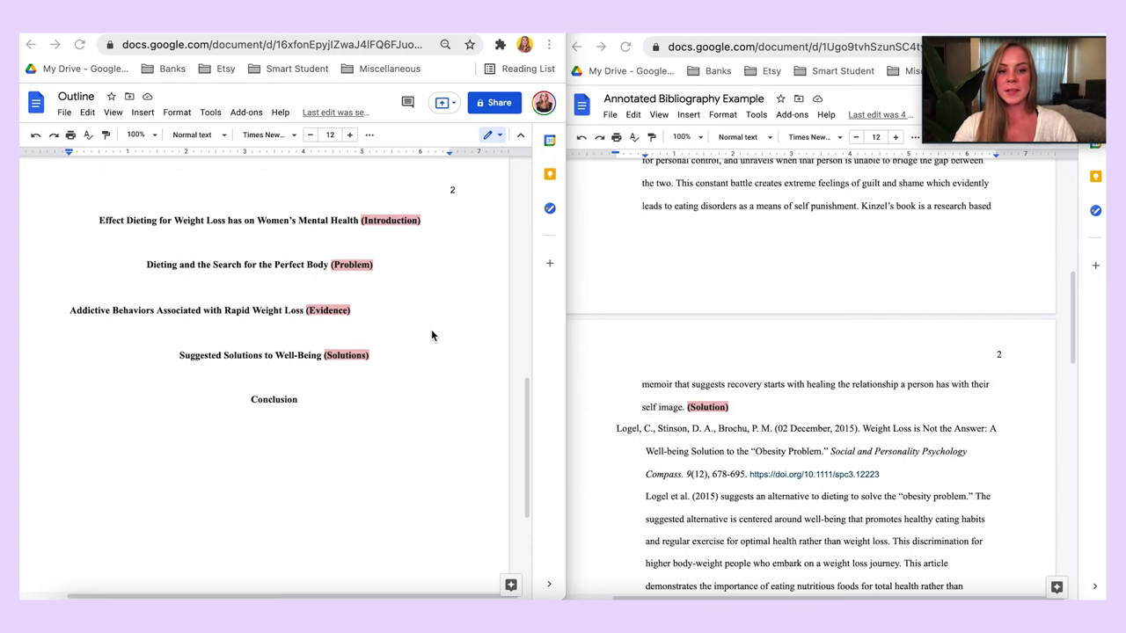
scroll(760, 319, up, 1)
scroll(760, 318, up, 5)
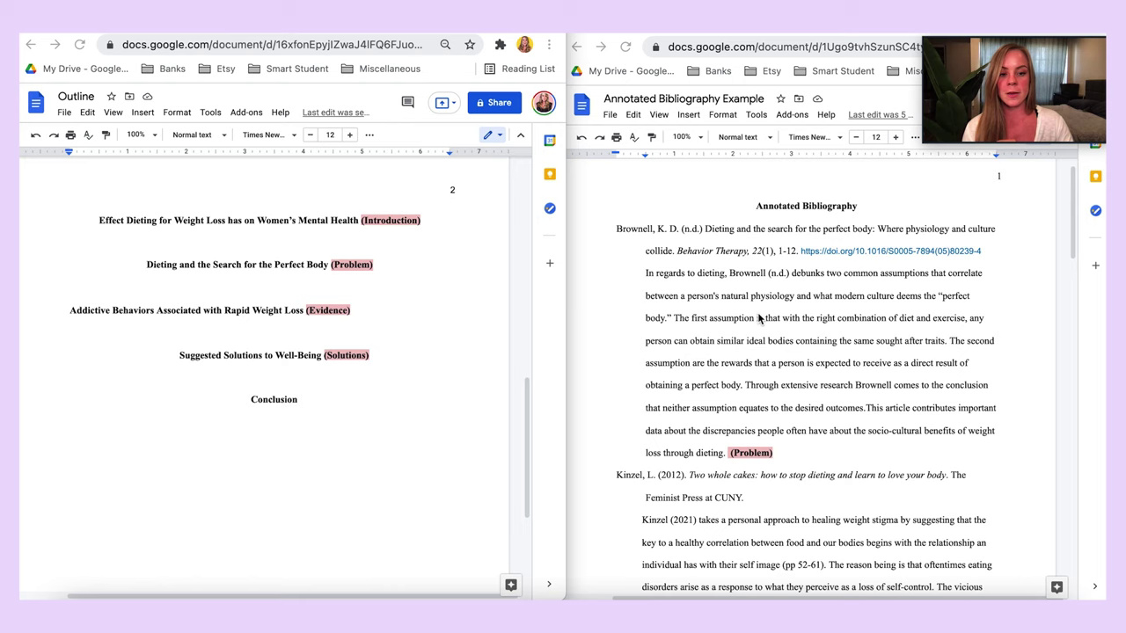
scroll(759, 318, down, 1)
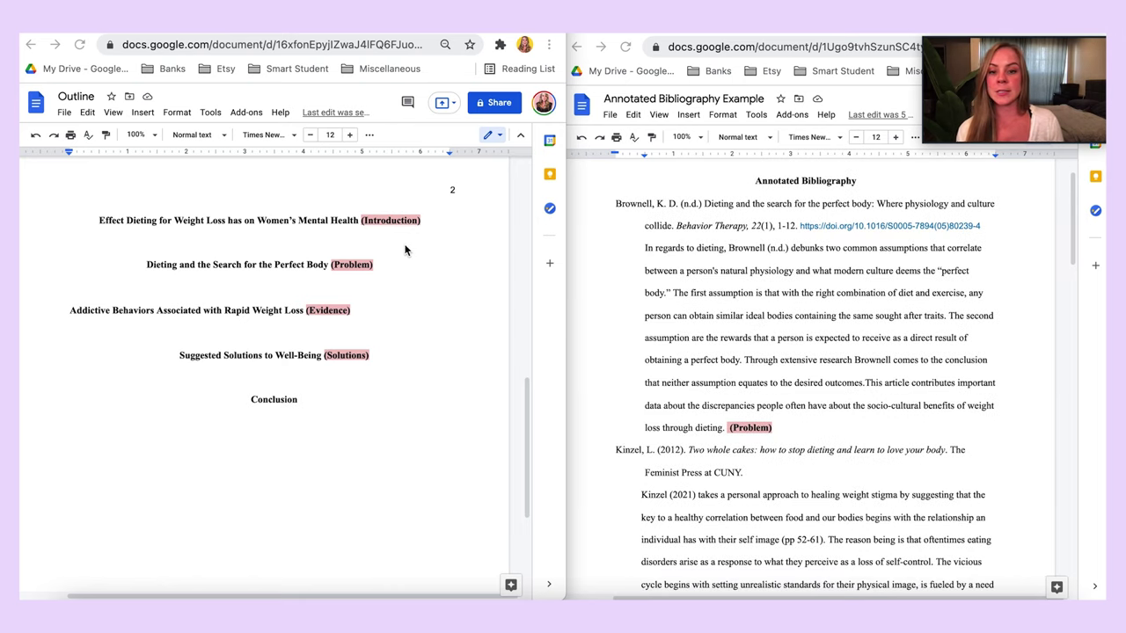
click(708, 439)
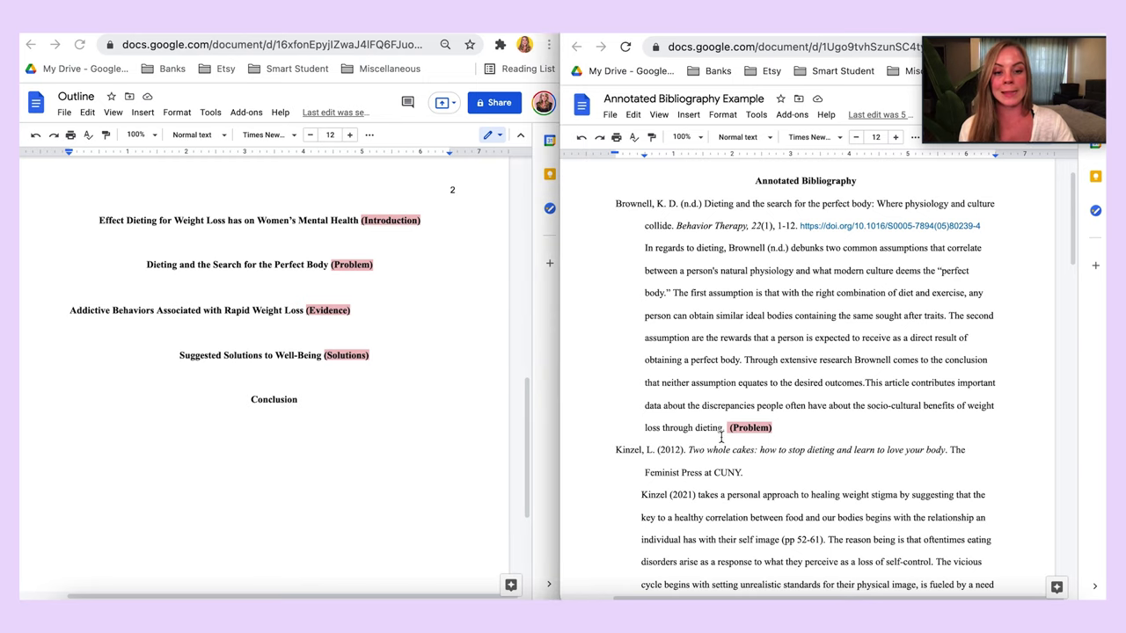
mouse_move(726, 431)
mouse_down()
mouse_move(704, 431)
mouse_move(646, 272)
mouse_move(620, 253)
mouse_up()
key(ctrl+c)
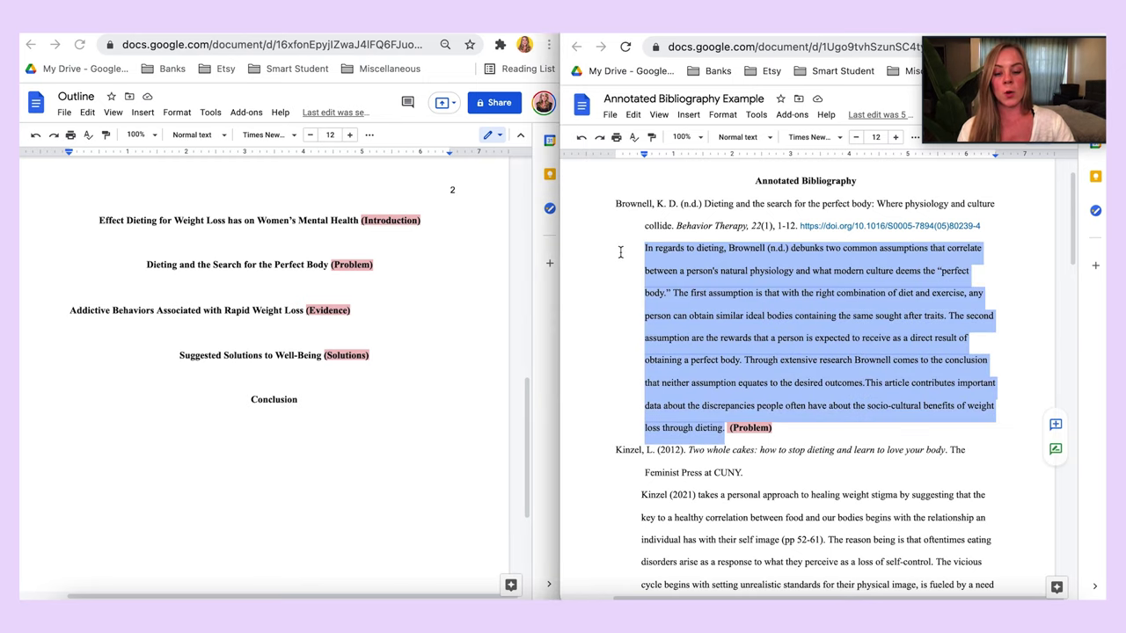
click(317, 285)
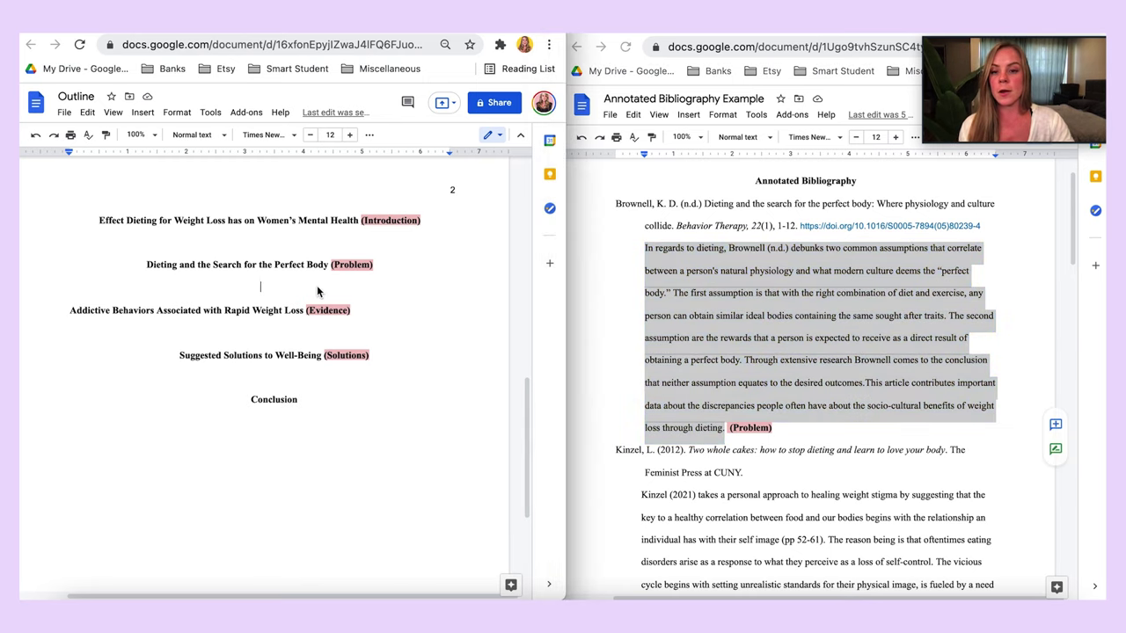
key(ctrl+v)
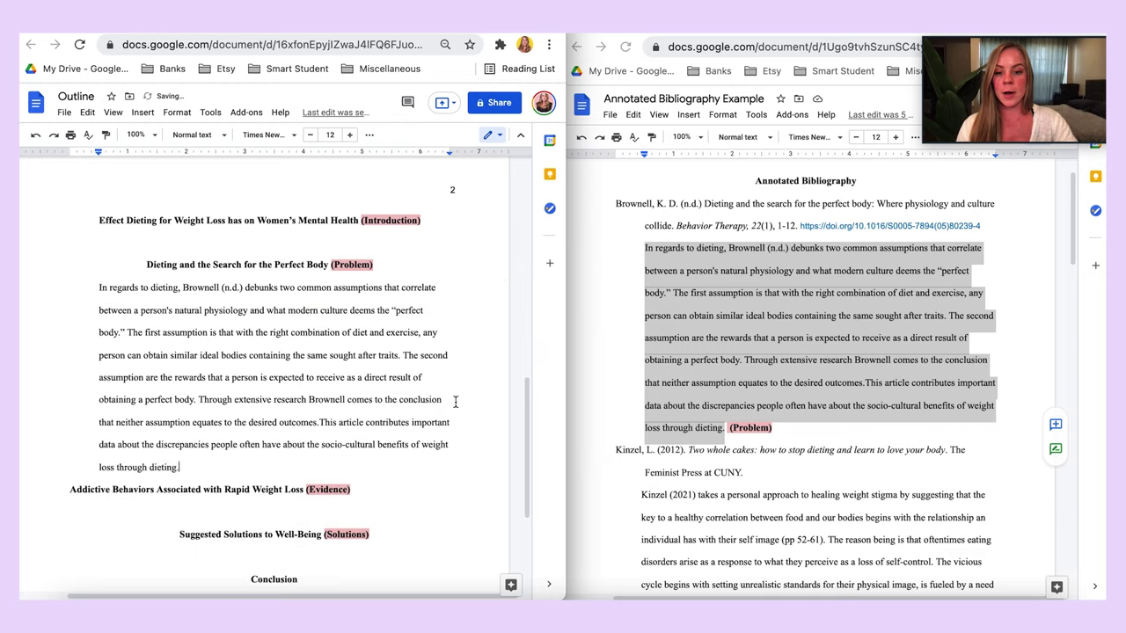
- Copy the Evidence annotation's text, without citation or label, into the outline under Addictive Behaviors Associated with Rapid Weight Loss
scroll(455, 402, down, 1)
scroll(791, 436, down, 3)
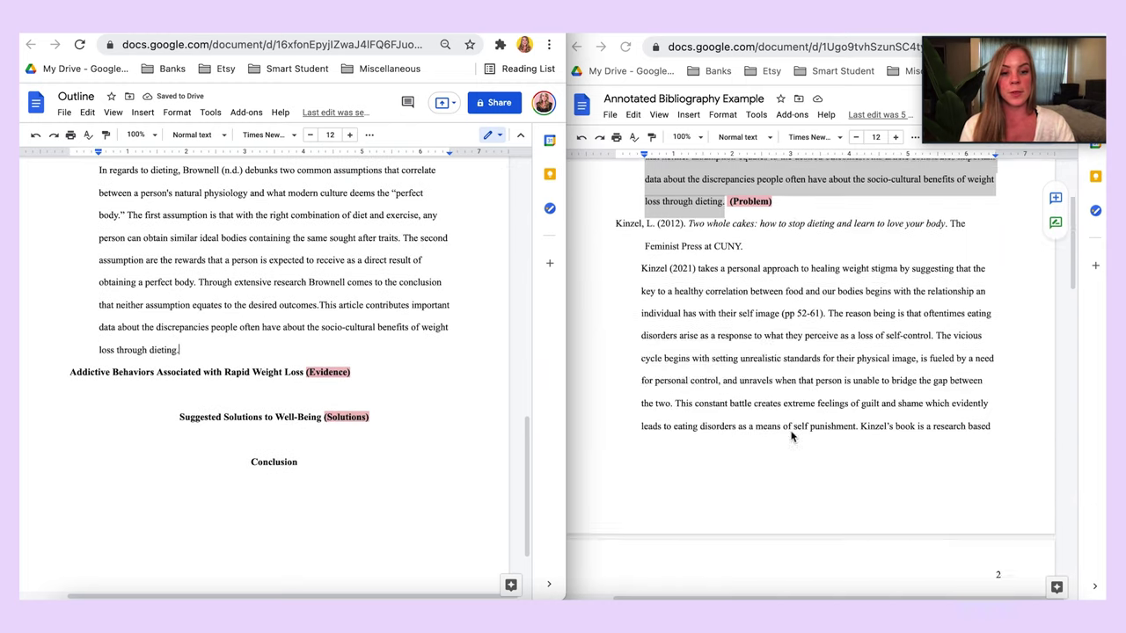
scroll(791, 437, down, 6)
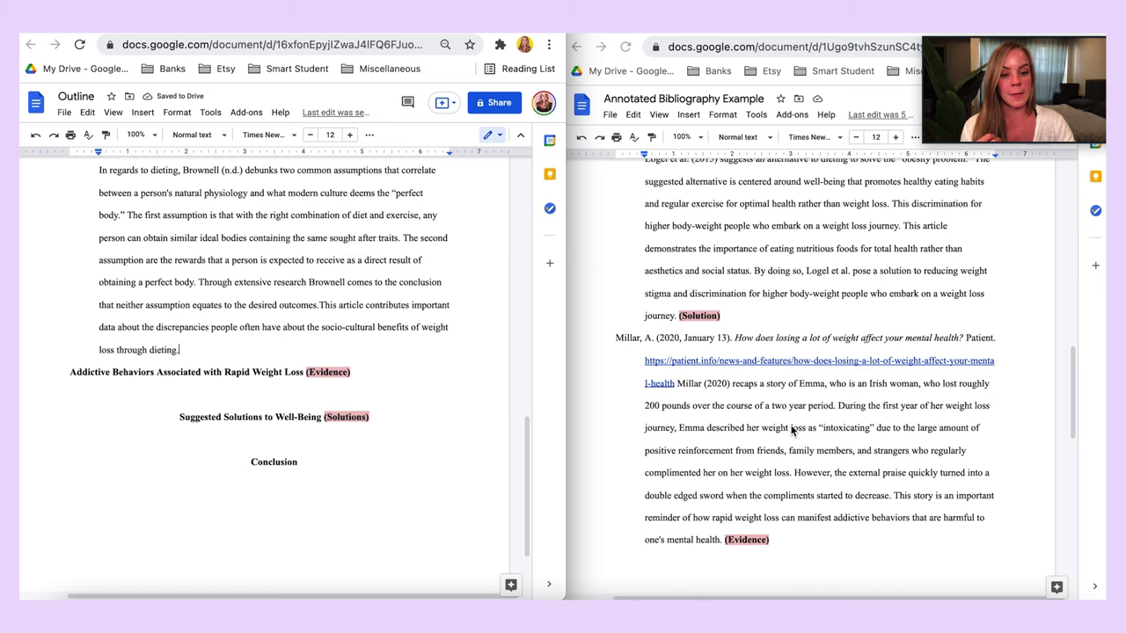
drag(725, 533, 676, 386)
key(ctrl+c)
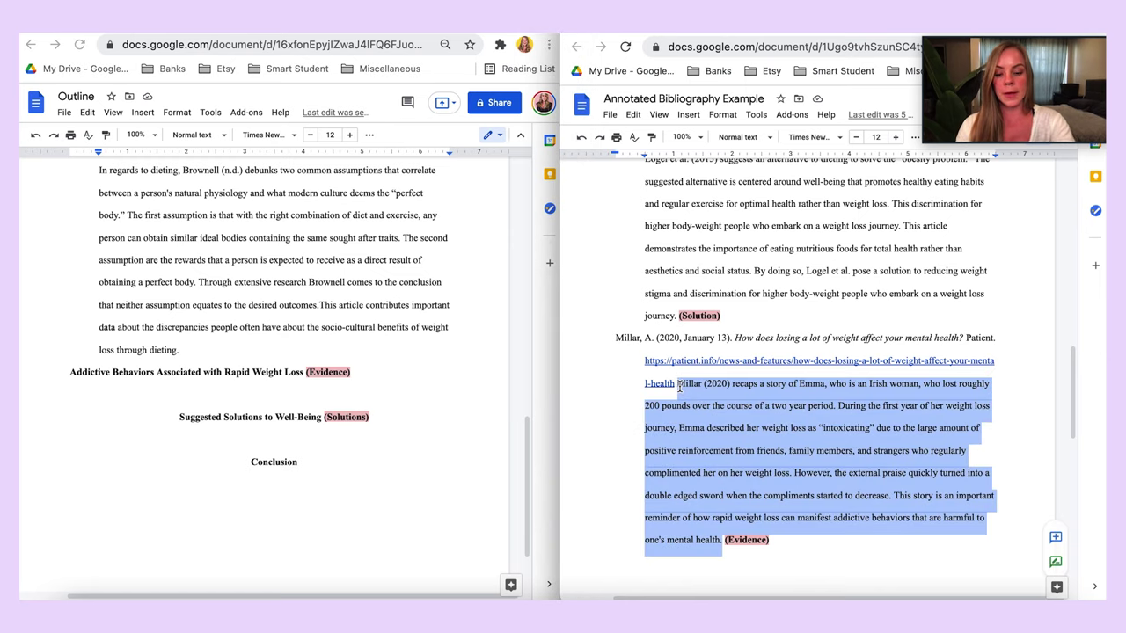
click(317, 450)
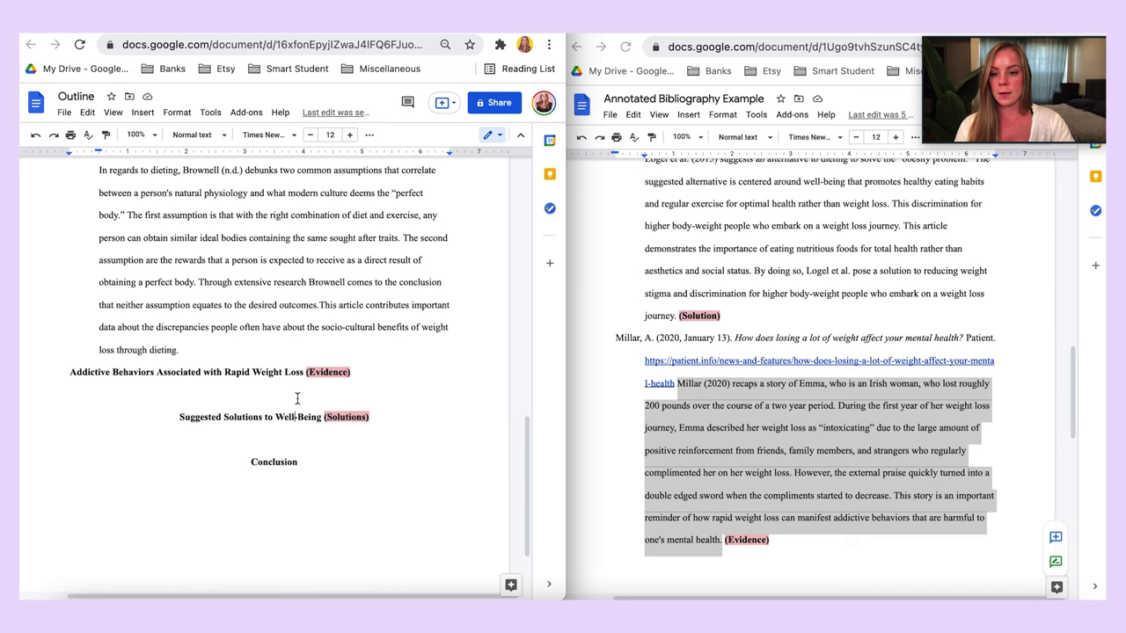
click(298, 398)
key(ctrl+v)
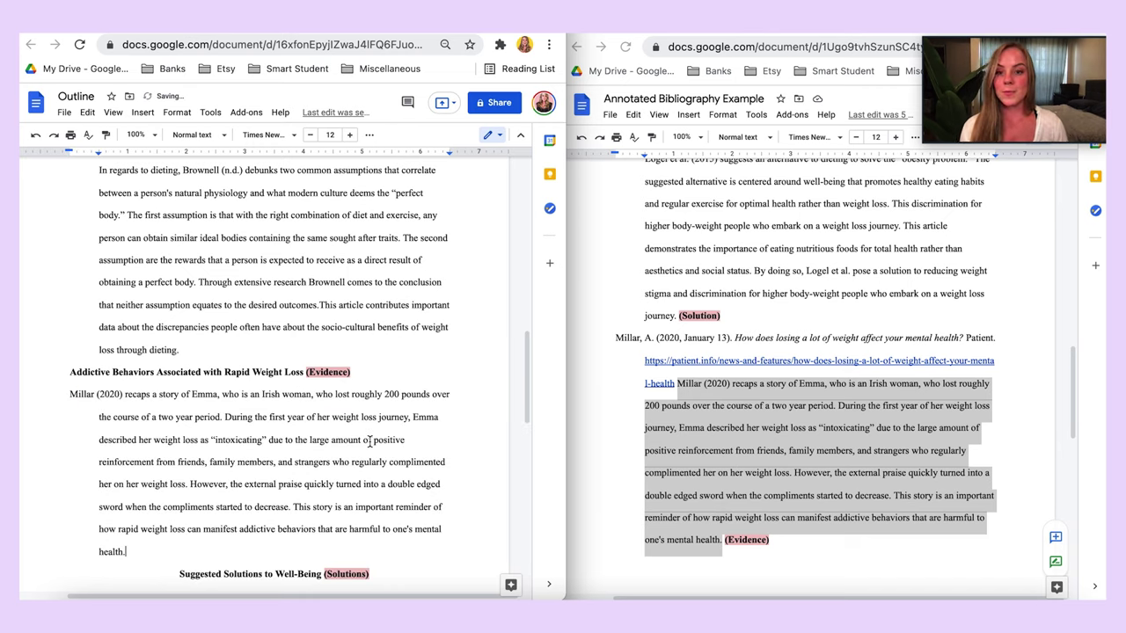
- Examine the two Solution-labelled annotations in the bibliography against the outline's Suggested Solutions to Well-Being section
scroll(369, 442, down, 4)
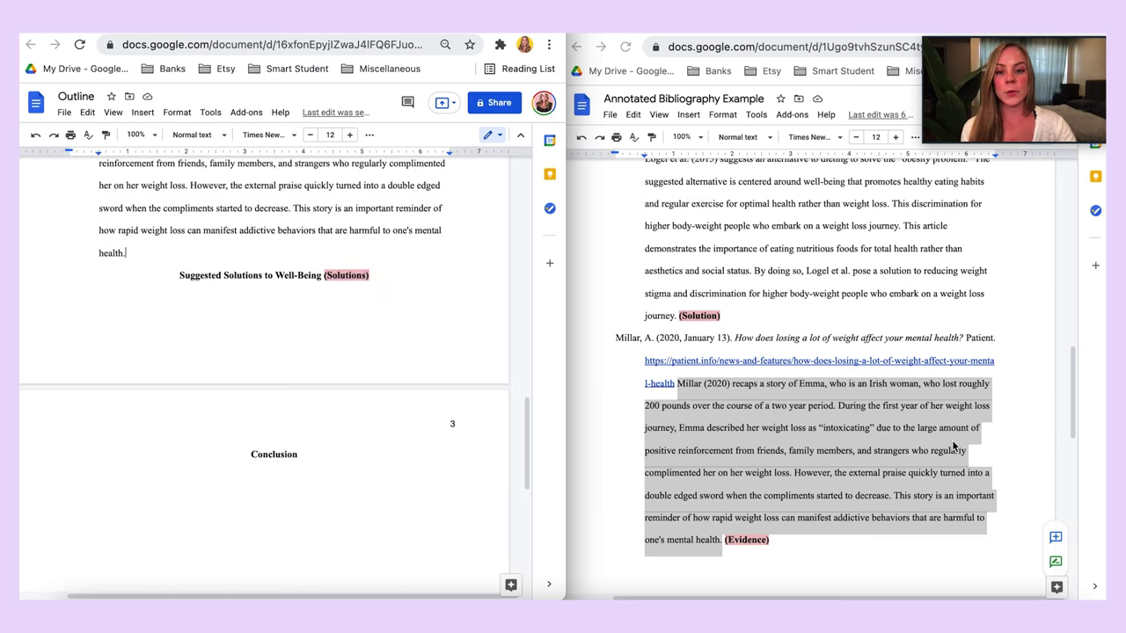
scroll(785, 337, up, 5)
scroll(786, 341, up, 5)
scroll(785, 343, down, 1)
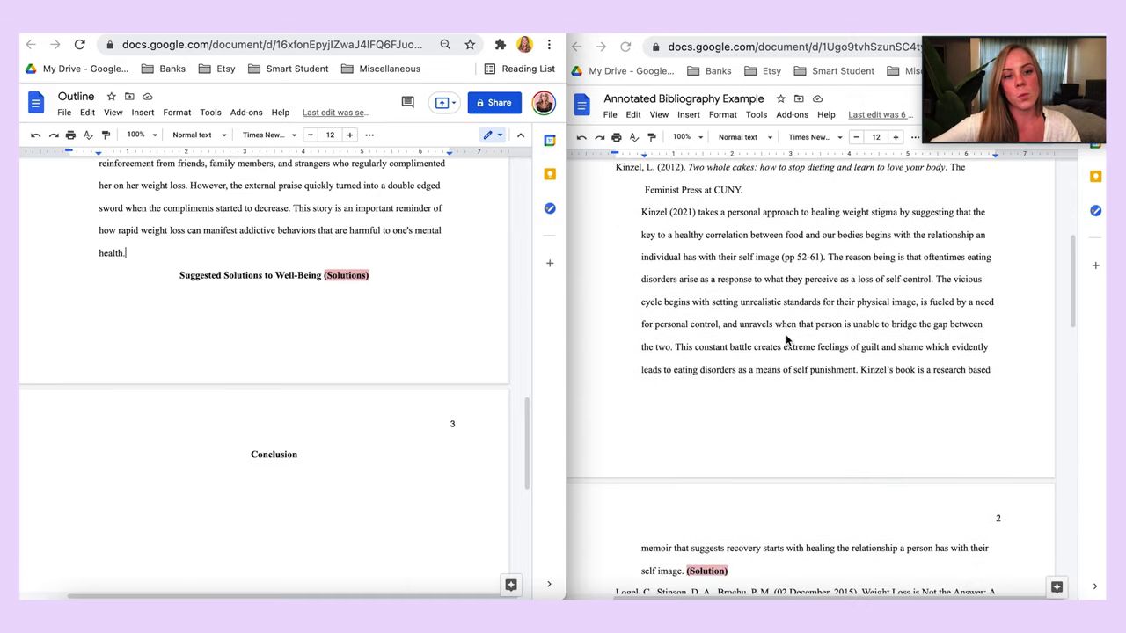
scroll(786, 339, down, 1)
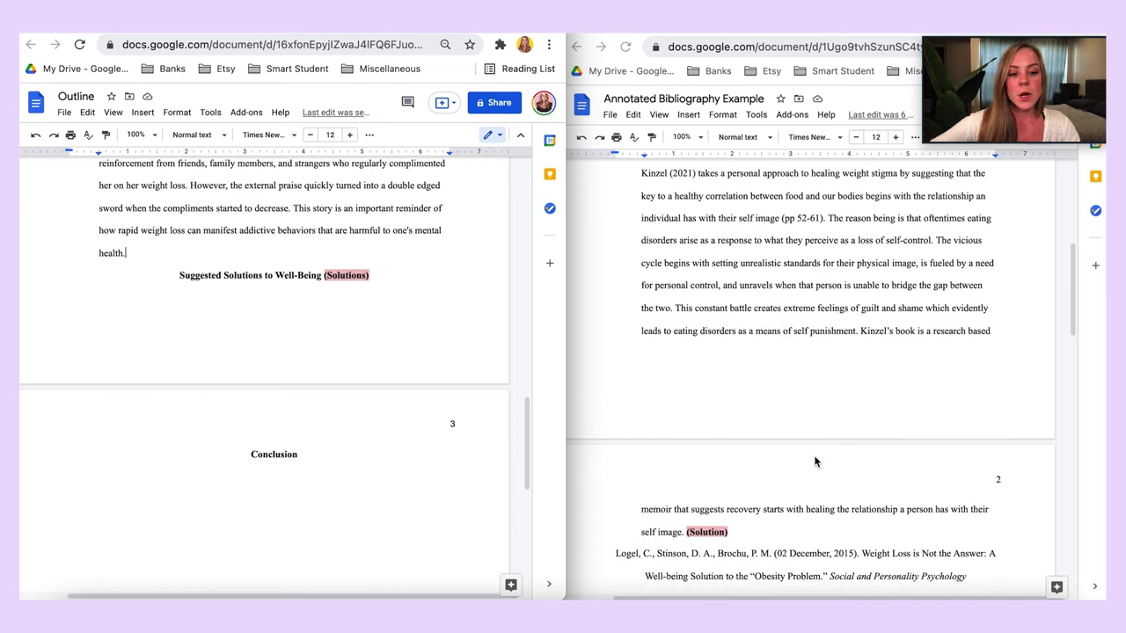
scroll(813, 455, up, 2)
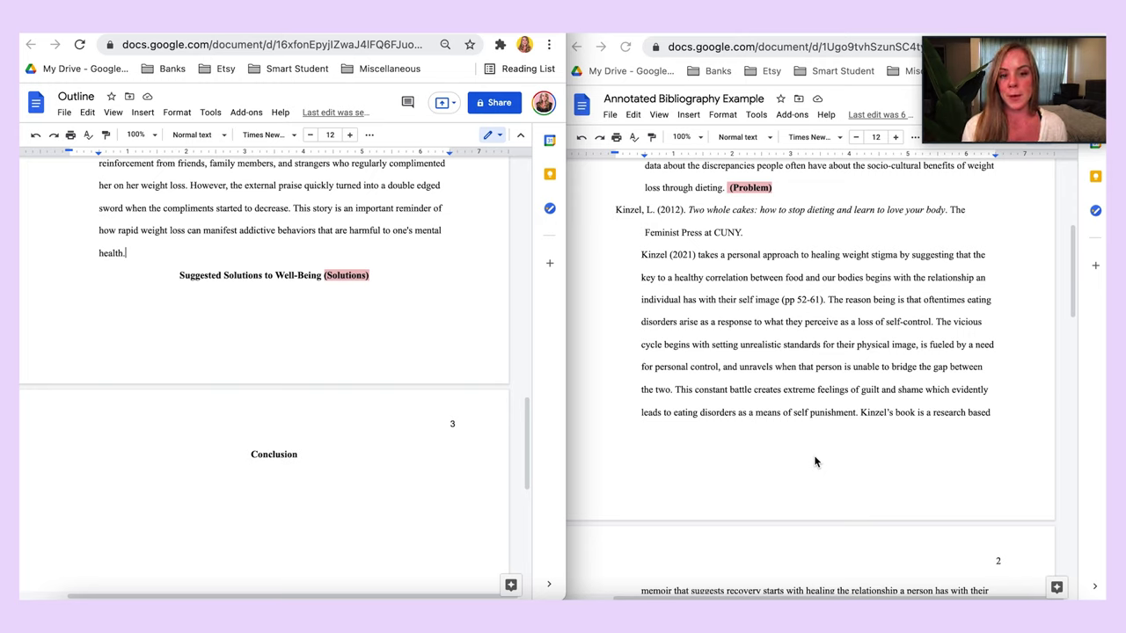
scroll(813, 455, down, 4)
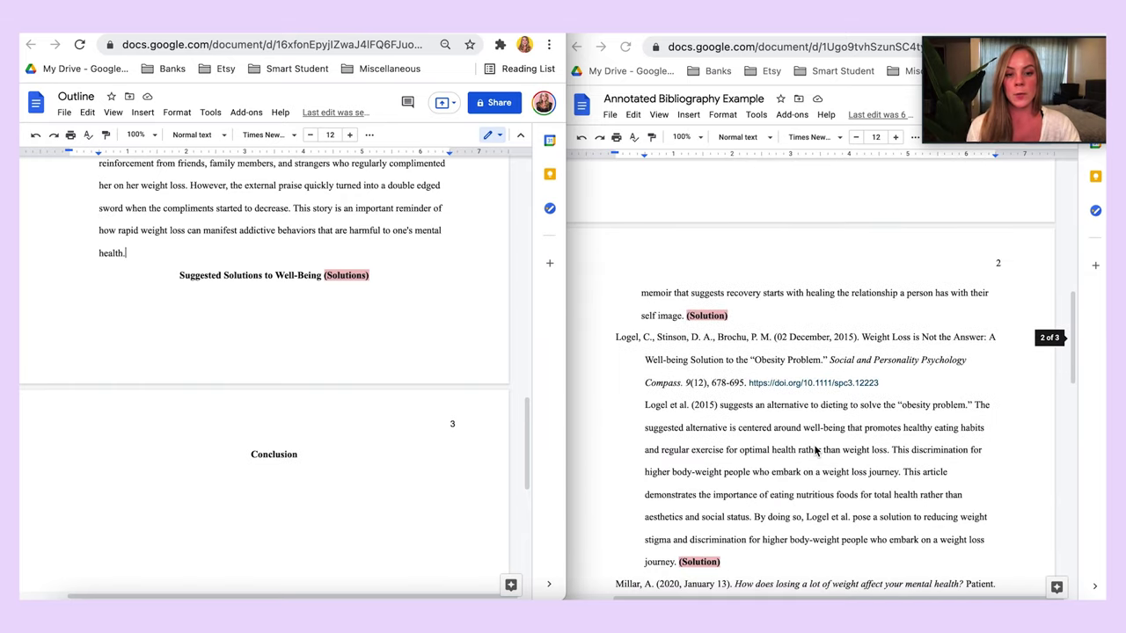
scroll(814, 451, down, 1)
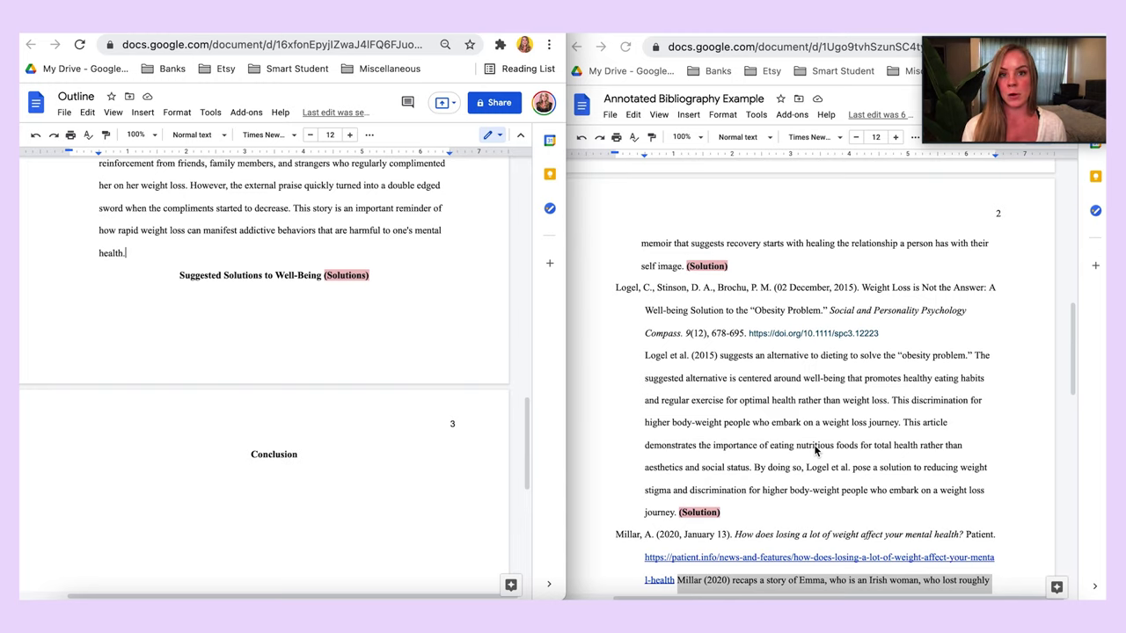
- Copy the 2015 Solution annotation up to "aesthetics and social status." into the outline under Suggested Solutions to Well-Being
click(932, 425)
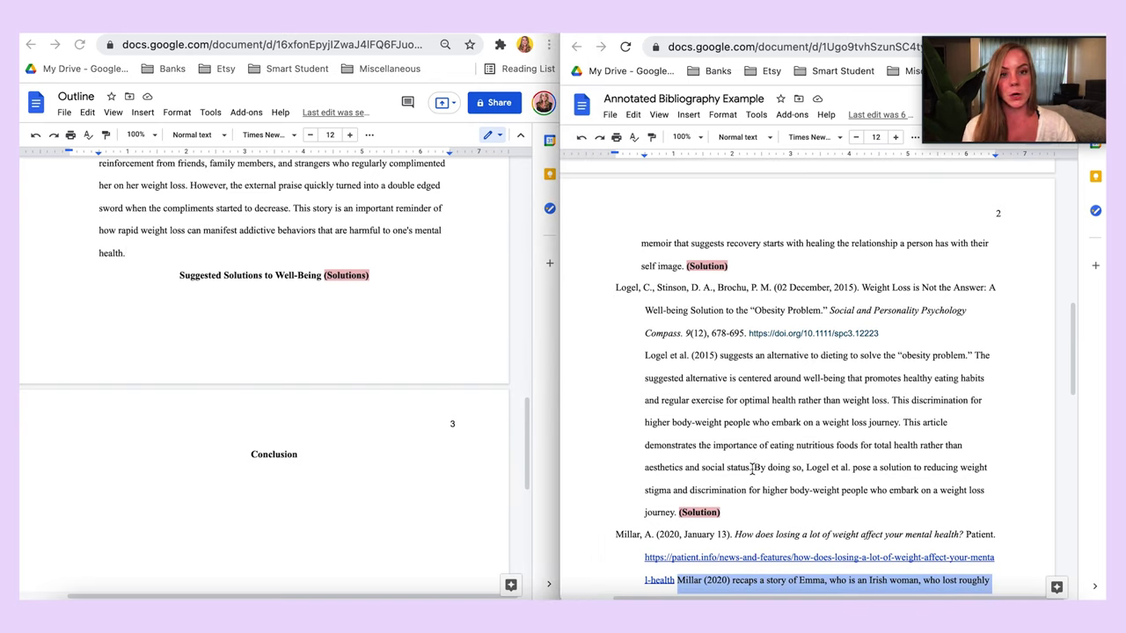
mouse_move(751, 468)
mouse_down()
mouse_move(616, 382)
mouse_move(609, 353)
mouse_up()
key(ctrl+c)
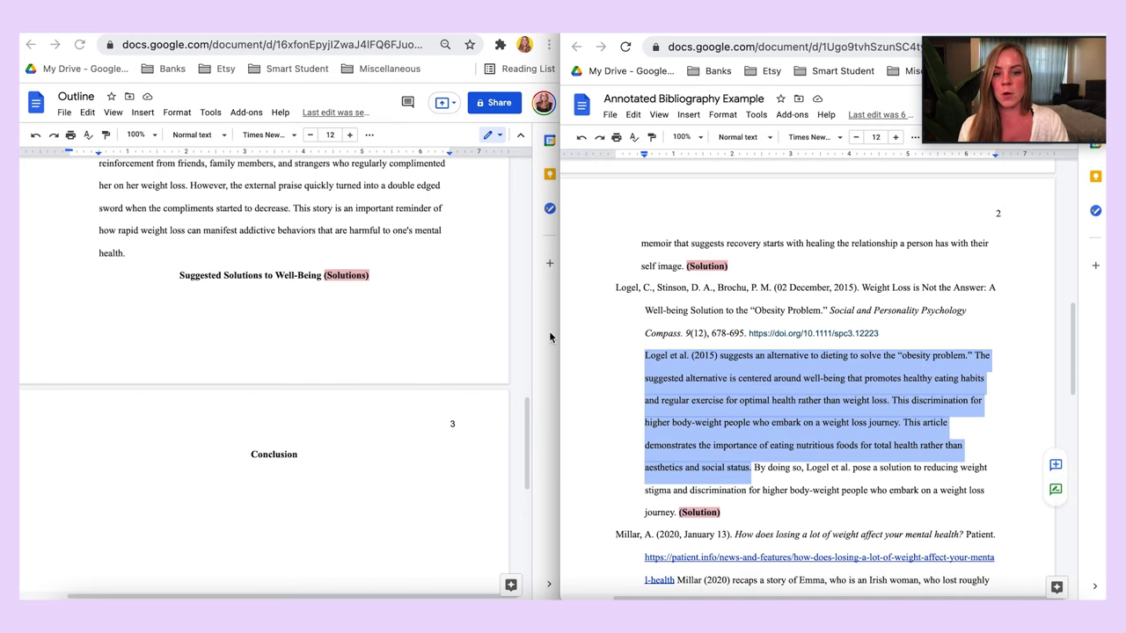
click(247, 352)
click(300, 325)
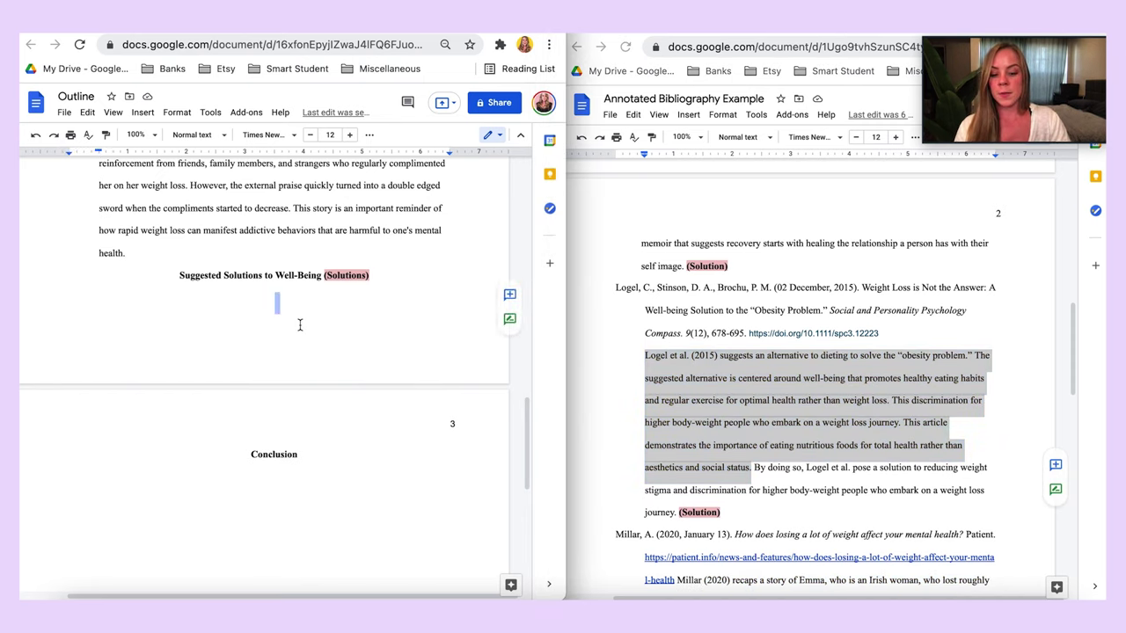
key(ctrl+v)
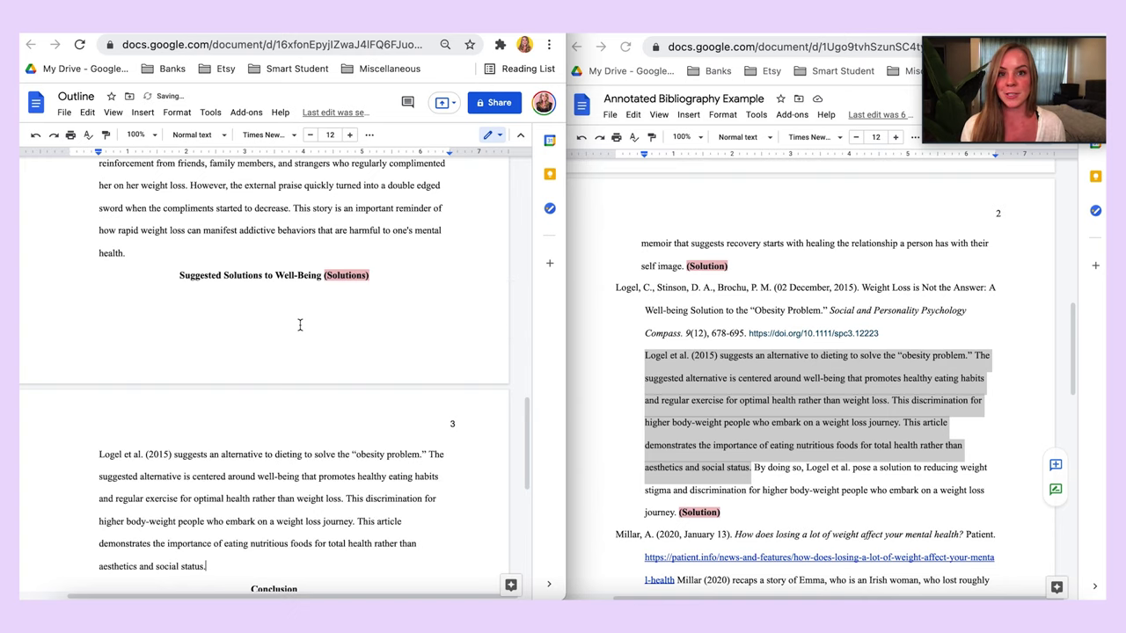
- Append the Two whole cakes annotation, up to "self punishment.", to the paragraph under Suggested Solutions to Well-Being
click(809, 396)
scroll(813, 403, up, 3)
scroll(813, 404, up, 2)
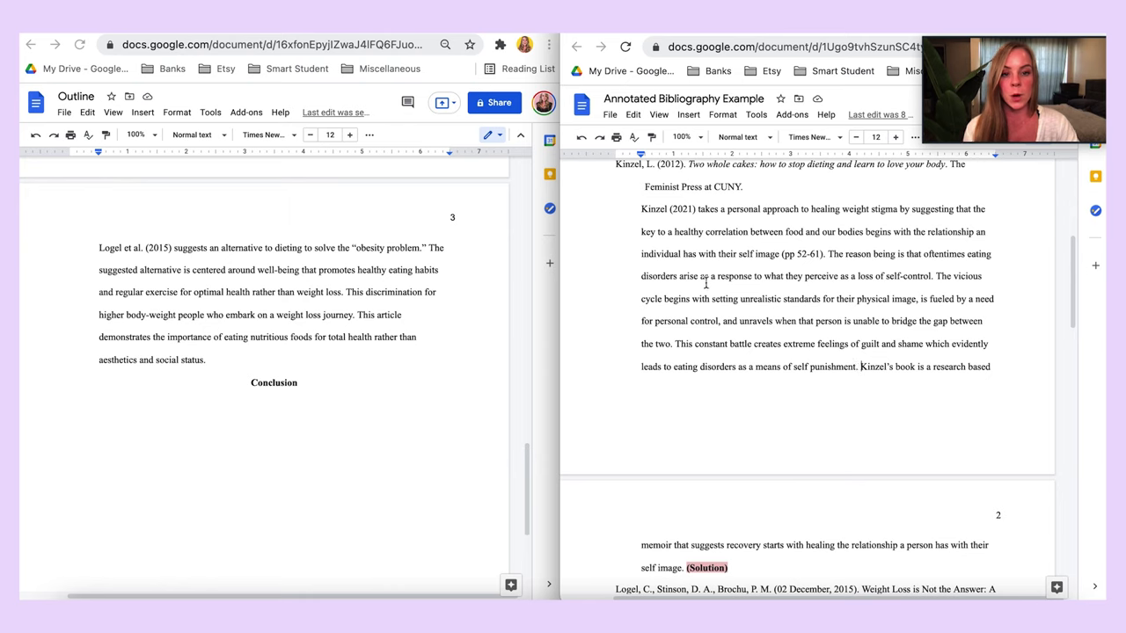
drag(858, 368, 616, 223)
key(ctrl+c)
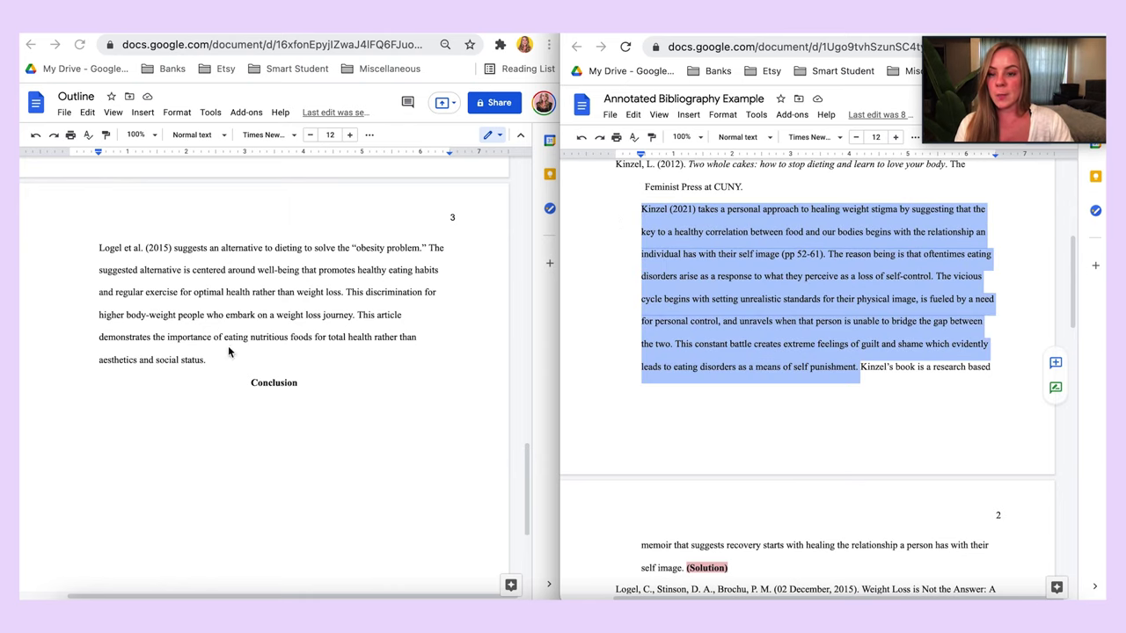
click(284, 354)
key(ctrl+v)
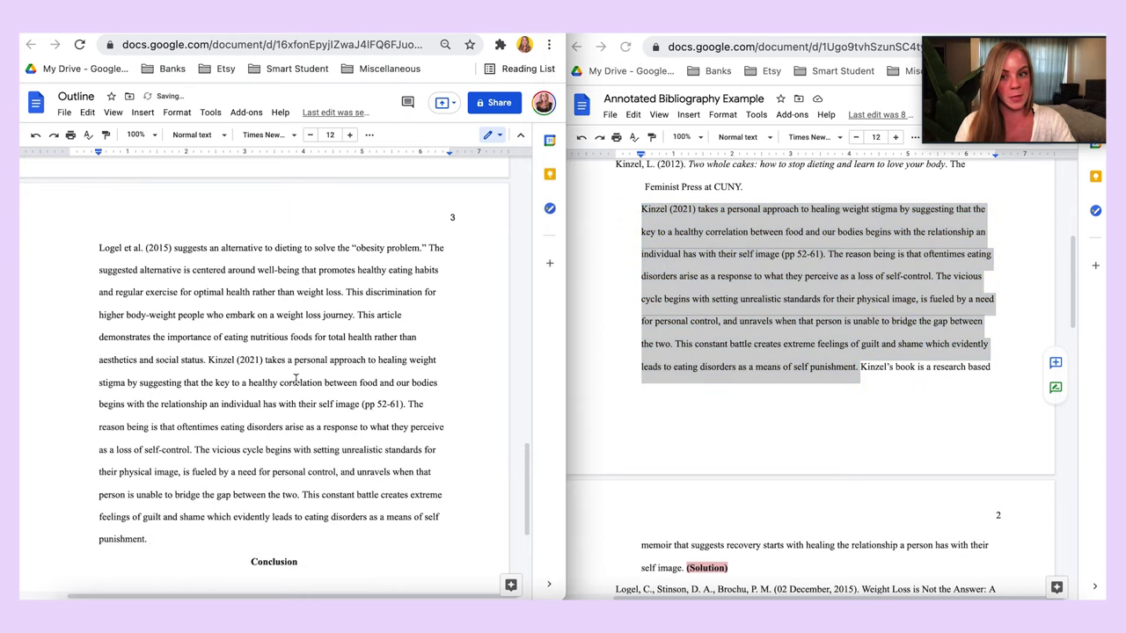
scroll(366, 469, down, 1)
click(211, 320)
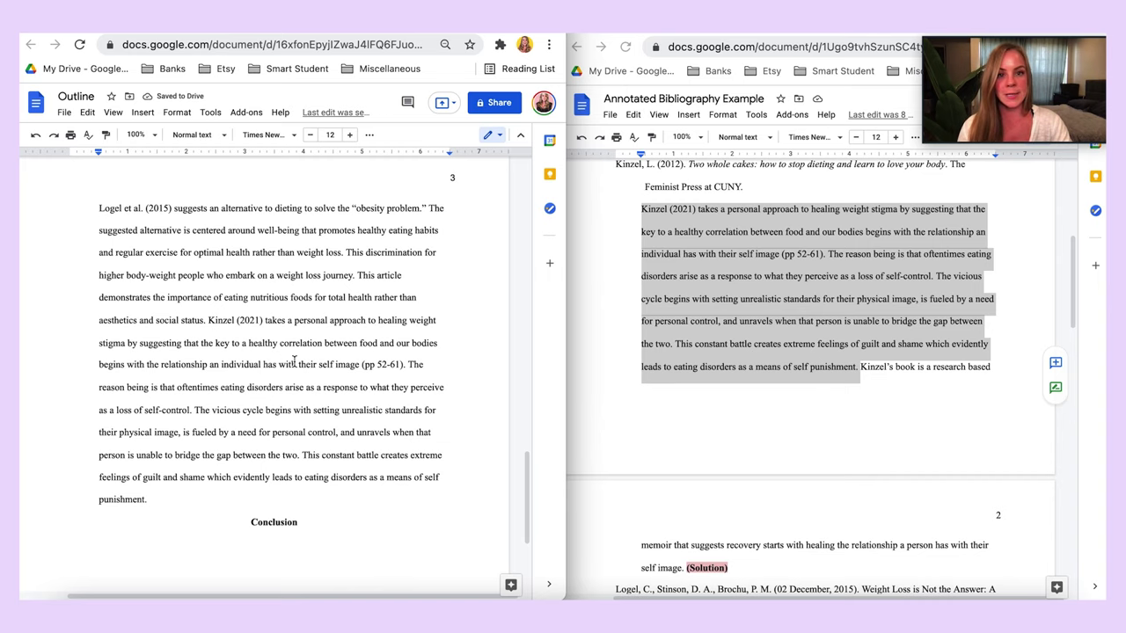
- Copy the 2015 Solution annotation's closing sentence, beginning "By doing so", to the end of the outline's solutions paragraph
scroll(896, 387, down, 5)
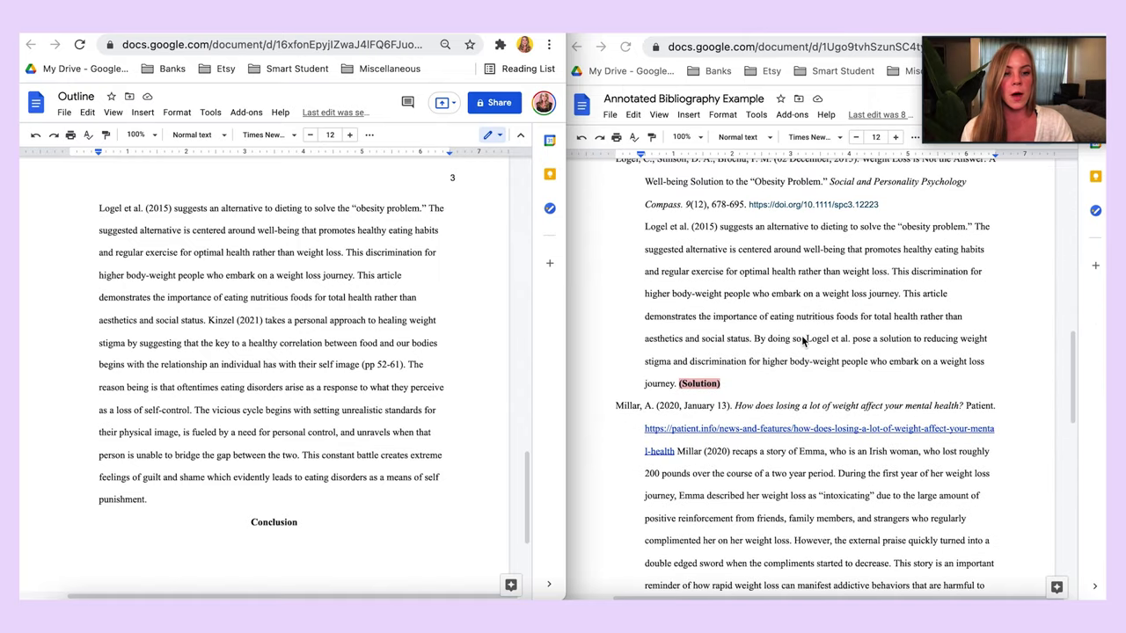
click(671, 385)
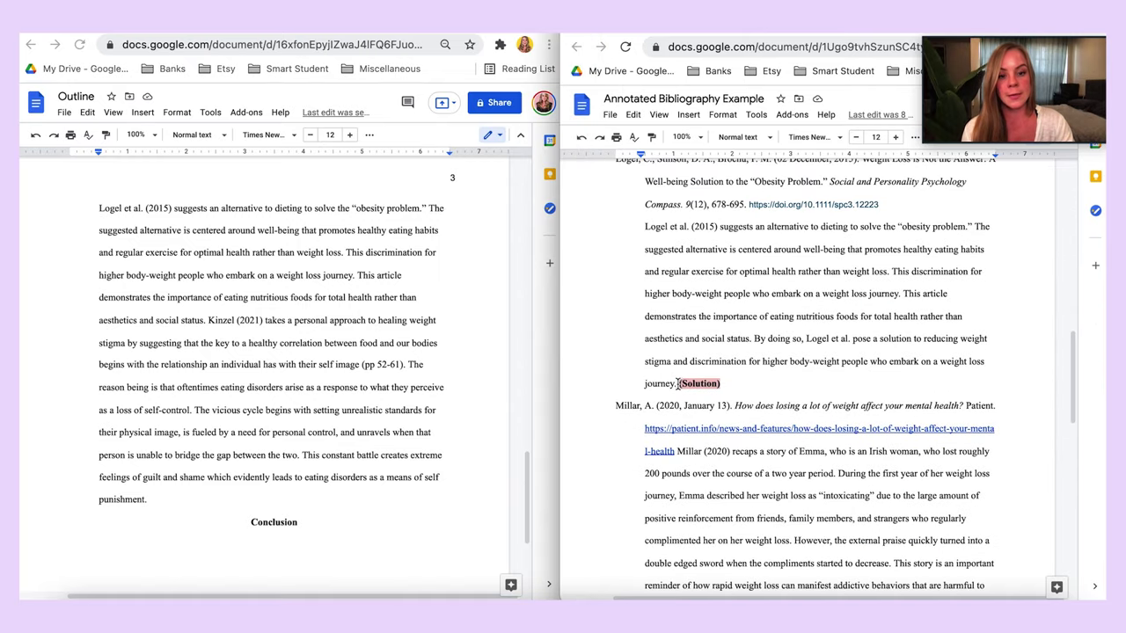
drag(674, 384, 755, 342)
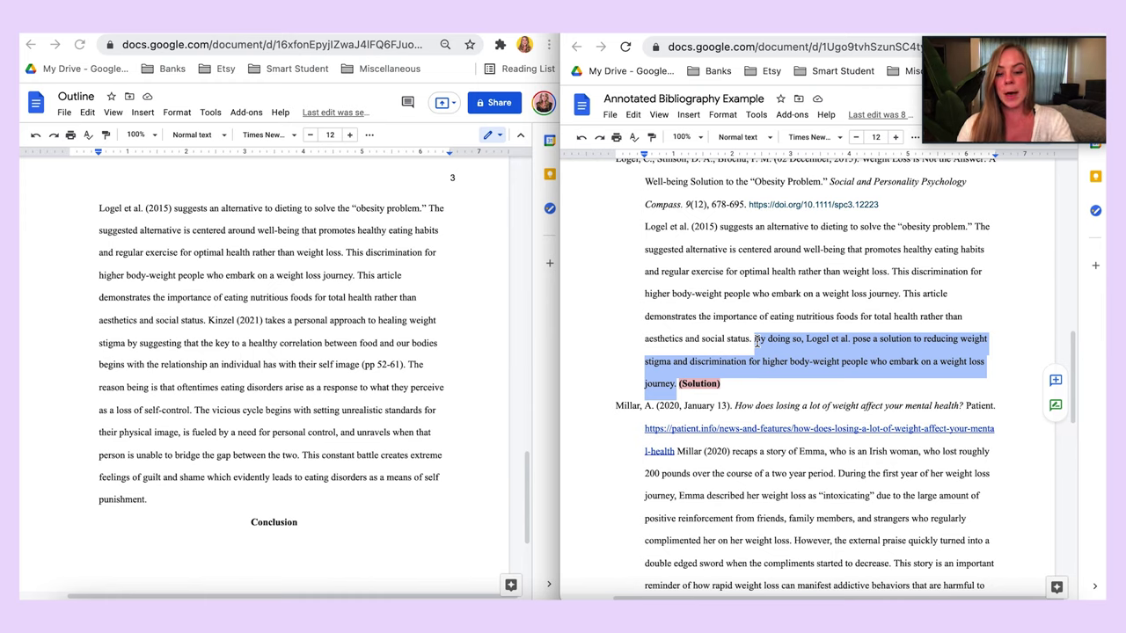
click(208, 501)
key(ctrl+v)
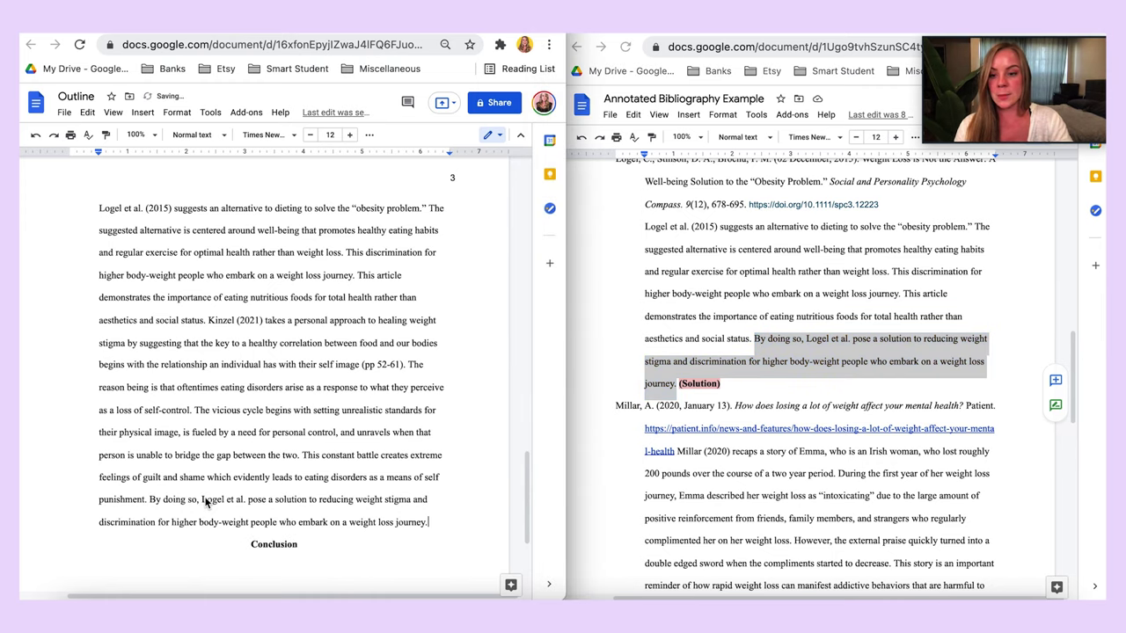
- Return to the outline's Introduction and Problem sections and minimize the Annotated Bibliography Example window
scroll(327, 318, up, 5)
scroll(327, 318, up, 3)
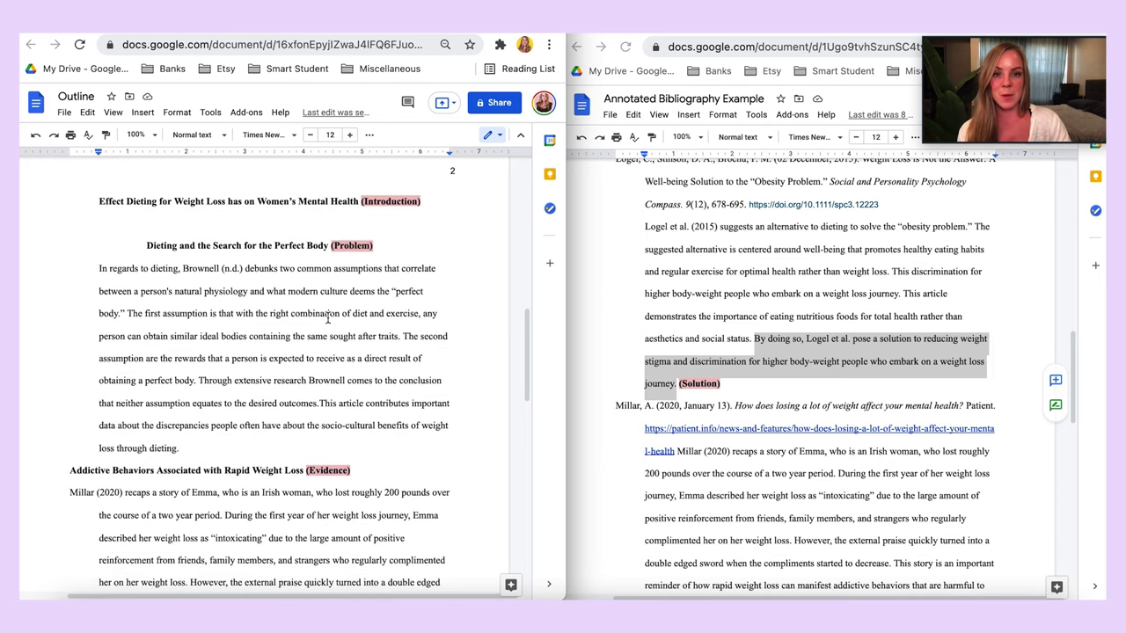
click(638, 204)
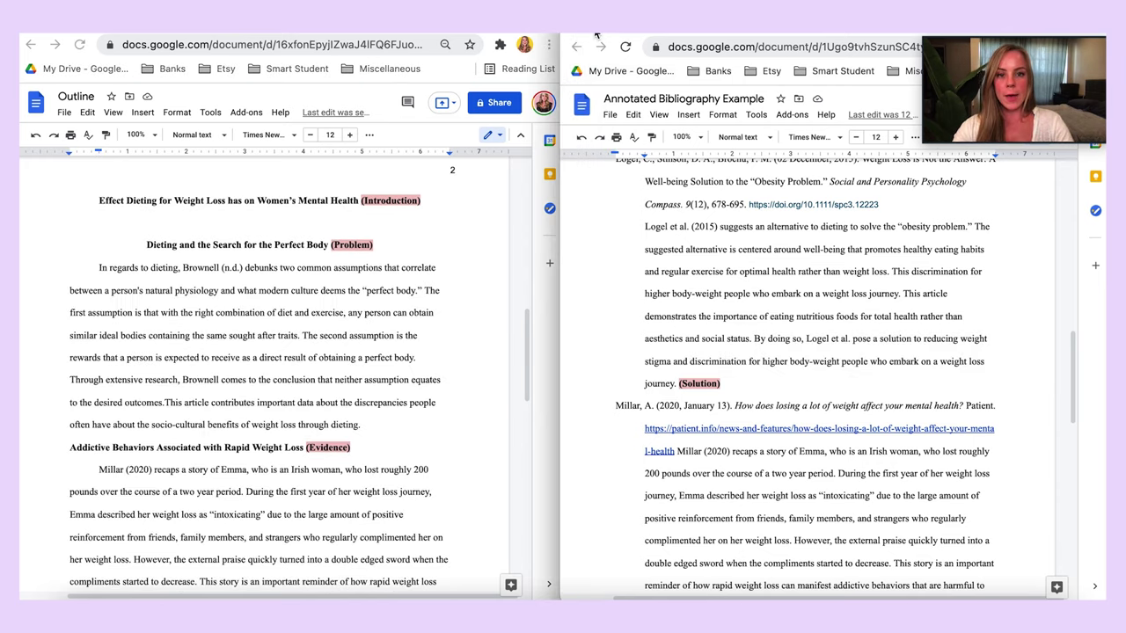
key(super+m)
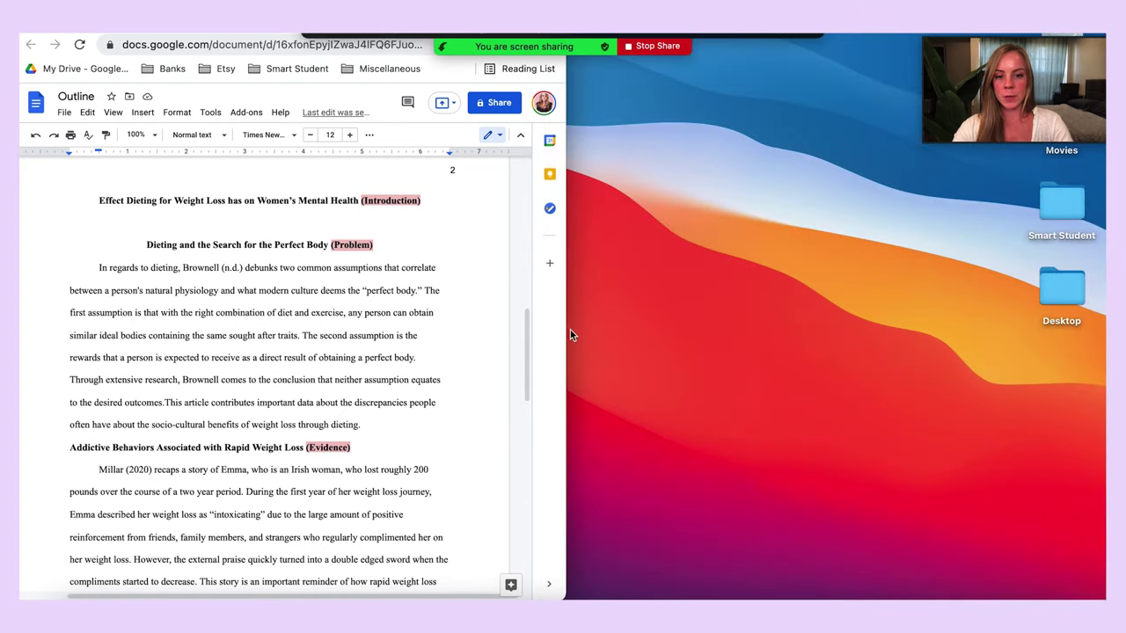
- Widen the Outline document window and set the document zoom to 125%
drag(569, 334, 923, 334)
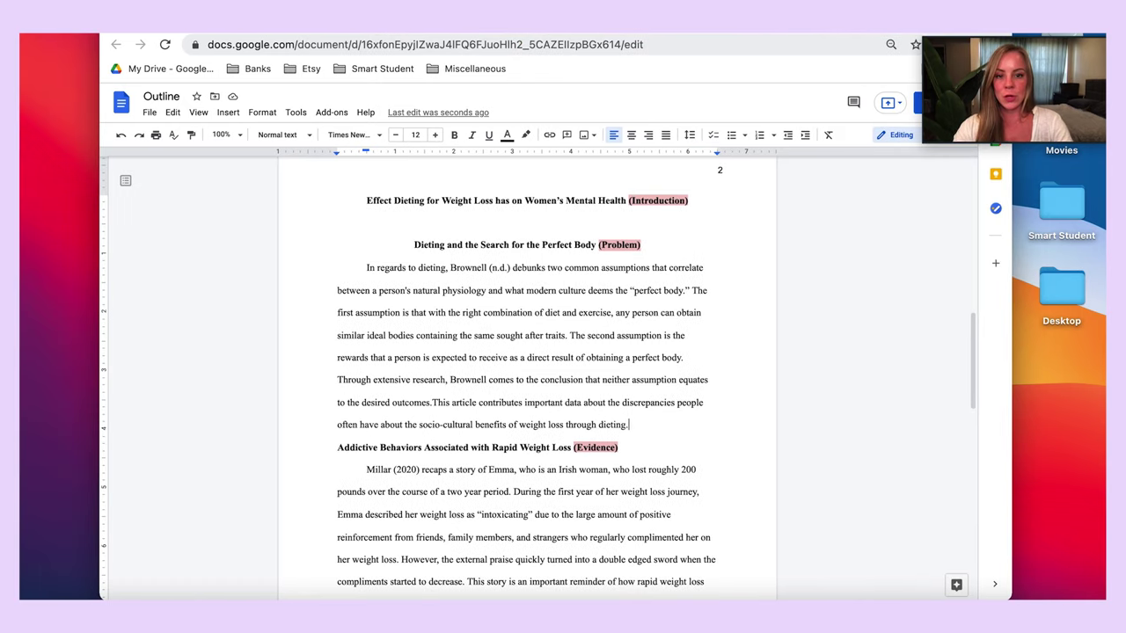
click(240, 137)
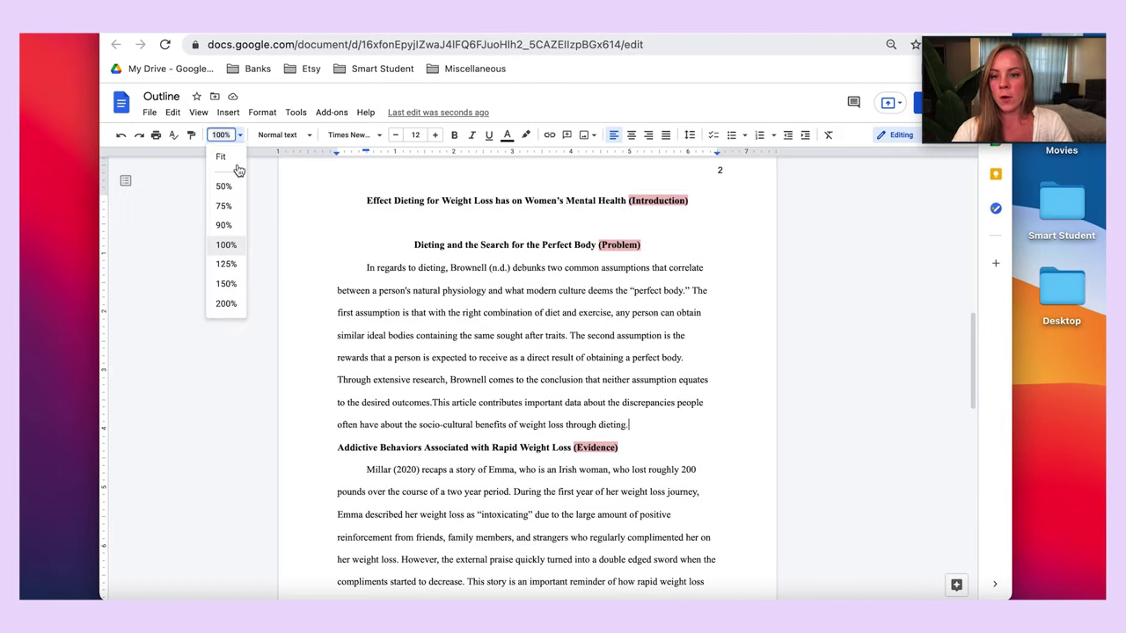
click(227, 264)
scroll(493, 376, down, 2)
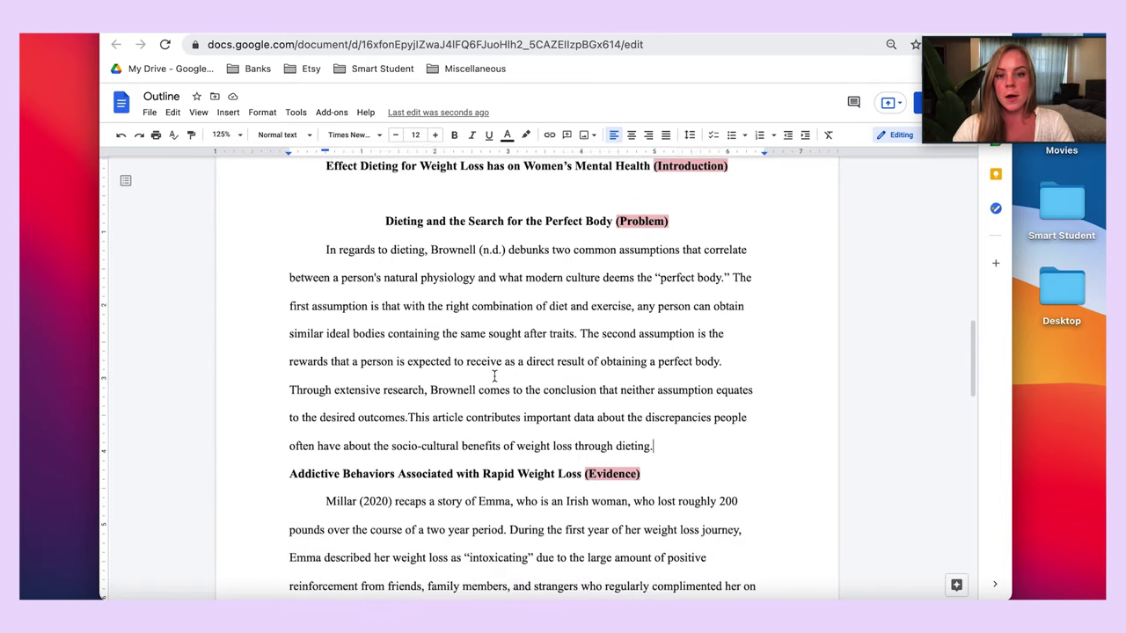
- Insert "the author presents" after "The first assumption" in the Problem section's paragraph
scroll(653, 334, down, 1)
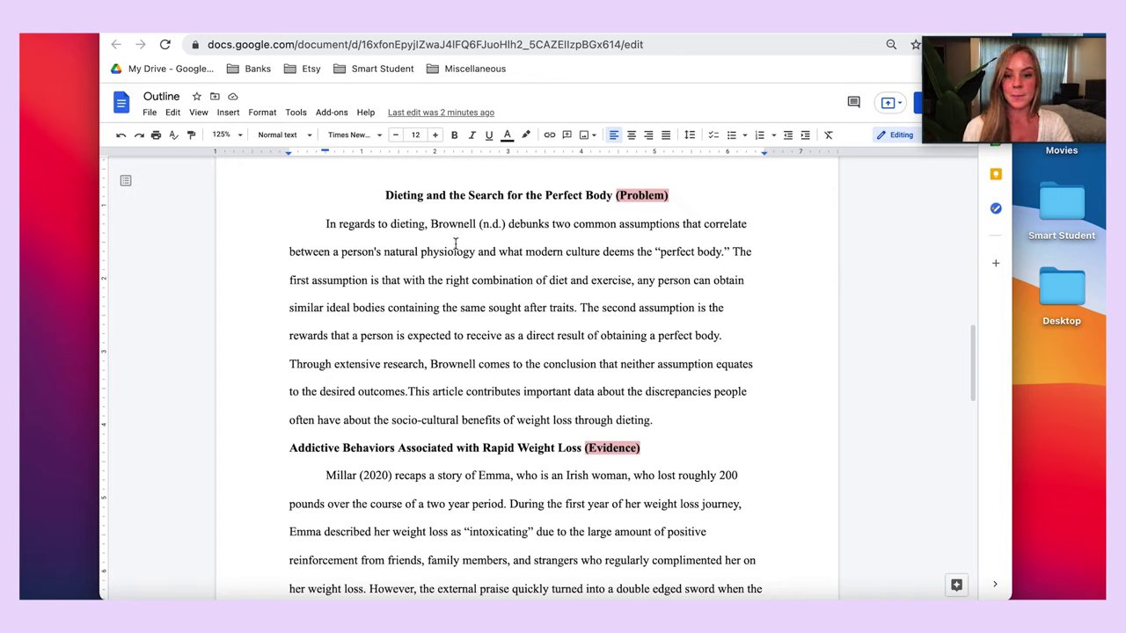
scroll(490, 236, up, 2)
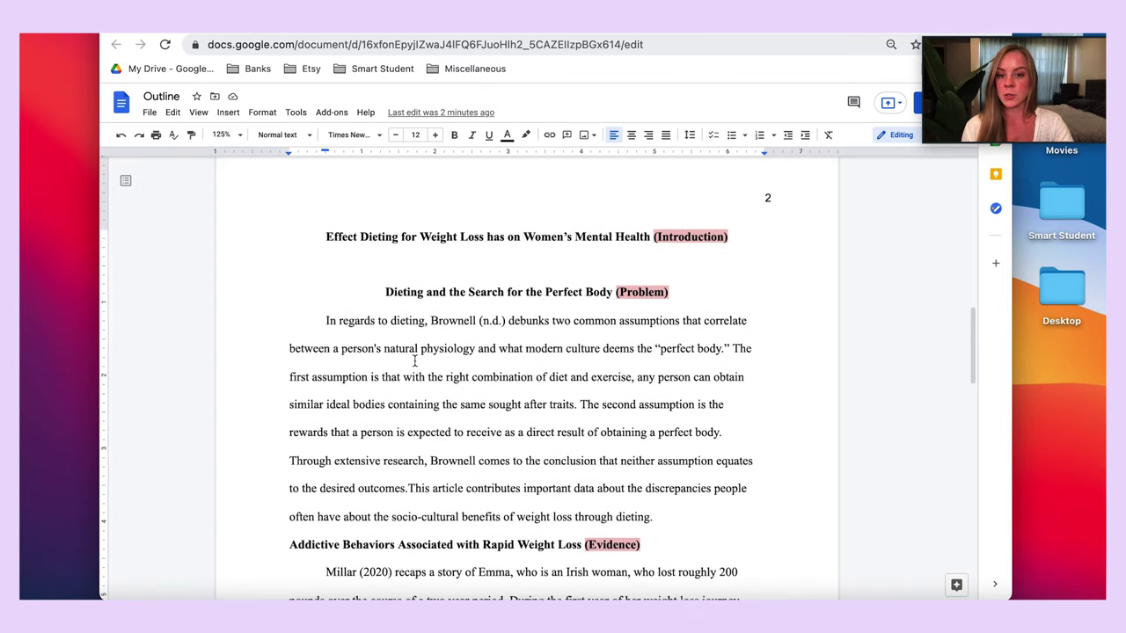
scroll(585, 406, down, 3)
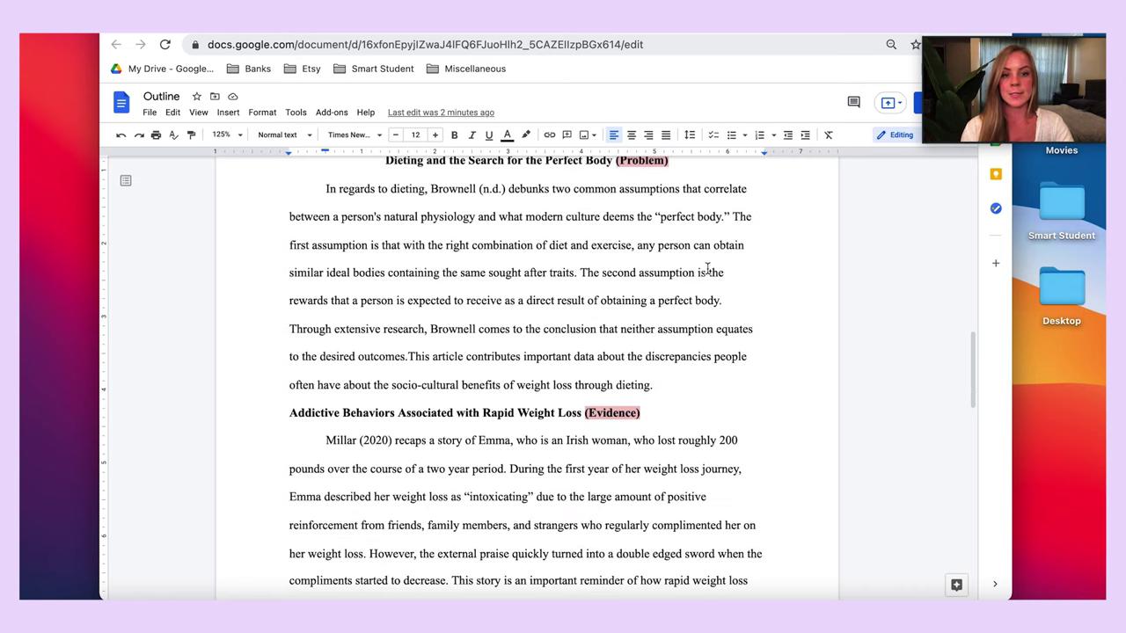
click(770, 217)
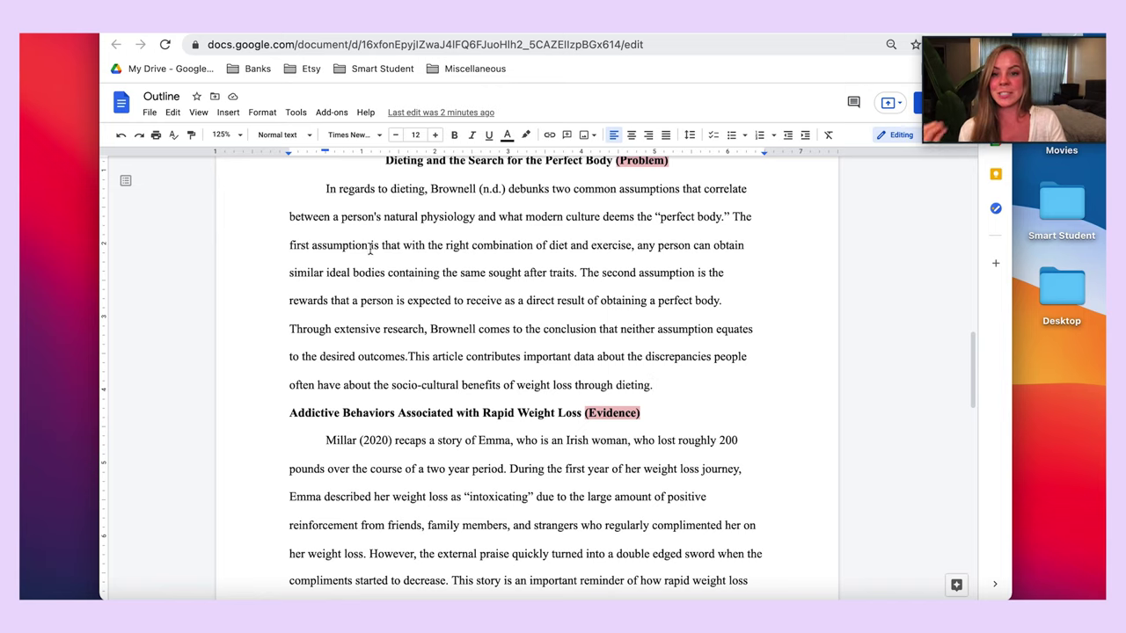
click(370, 245)
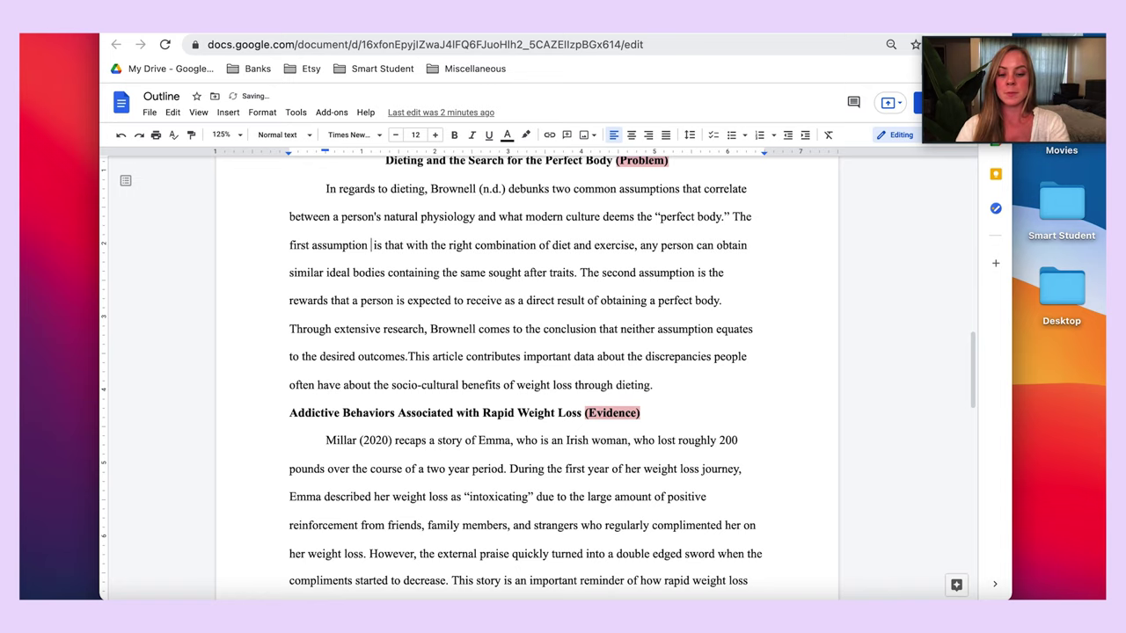
key(BackSpace)
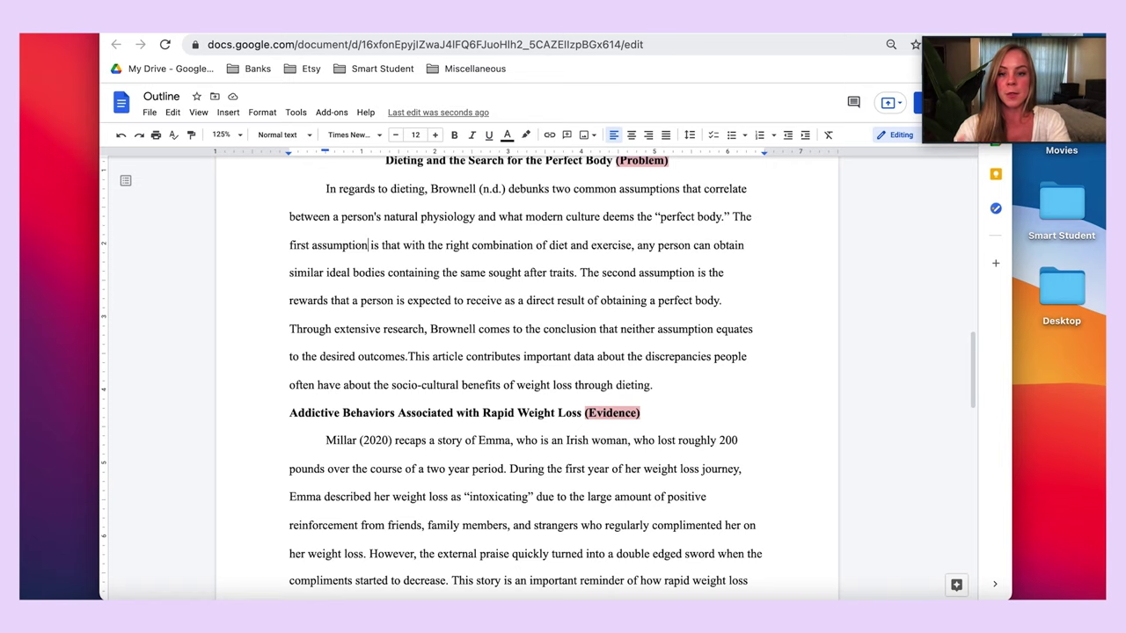
text(the author pre)
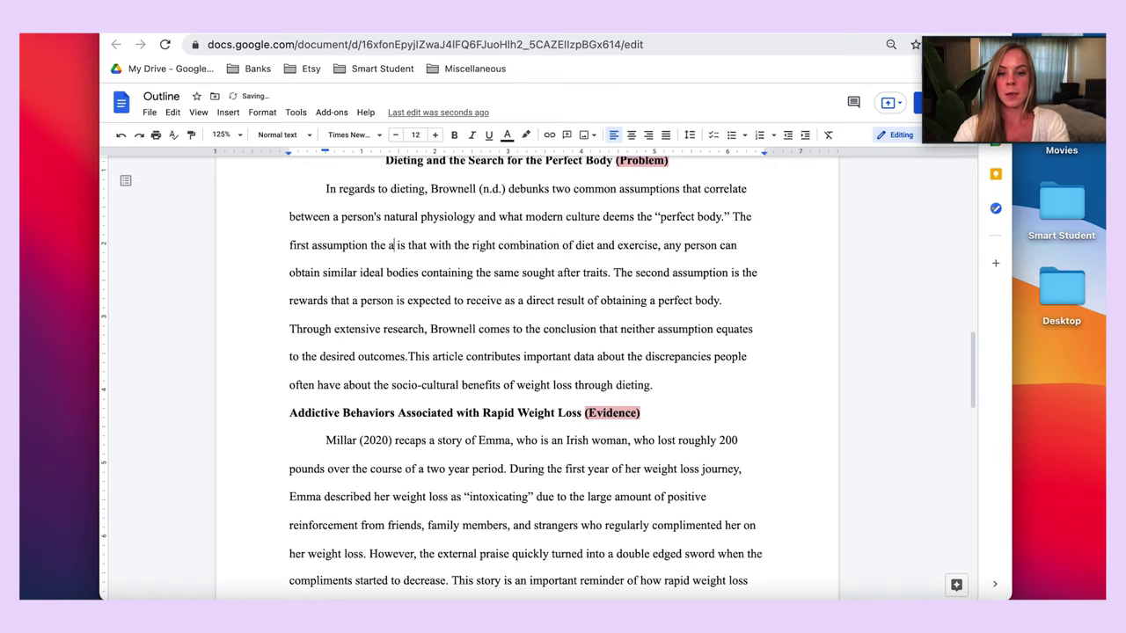
text(sents)
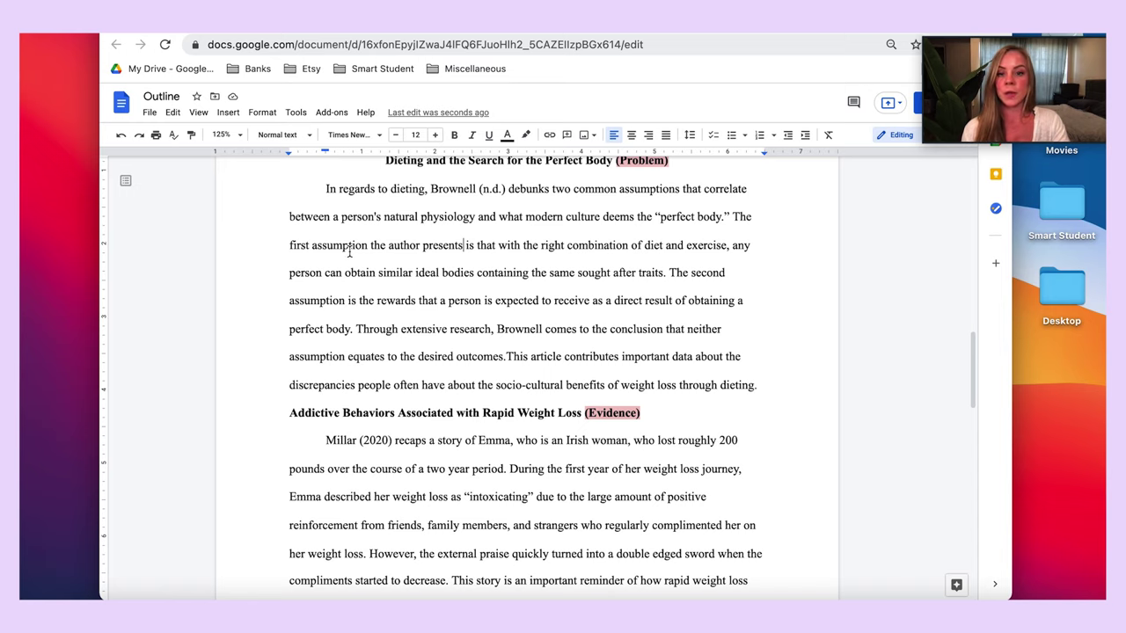
- Insert the cited author's surname and "discusses" after "The second assumption" in the Problem section's paragraph
click(430, 188)
drag(497, 188, 508, 190)
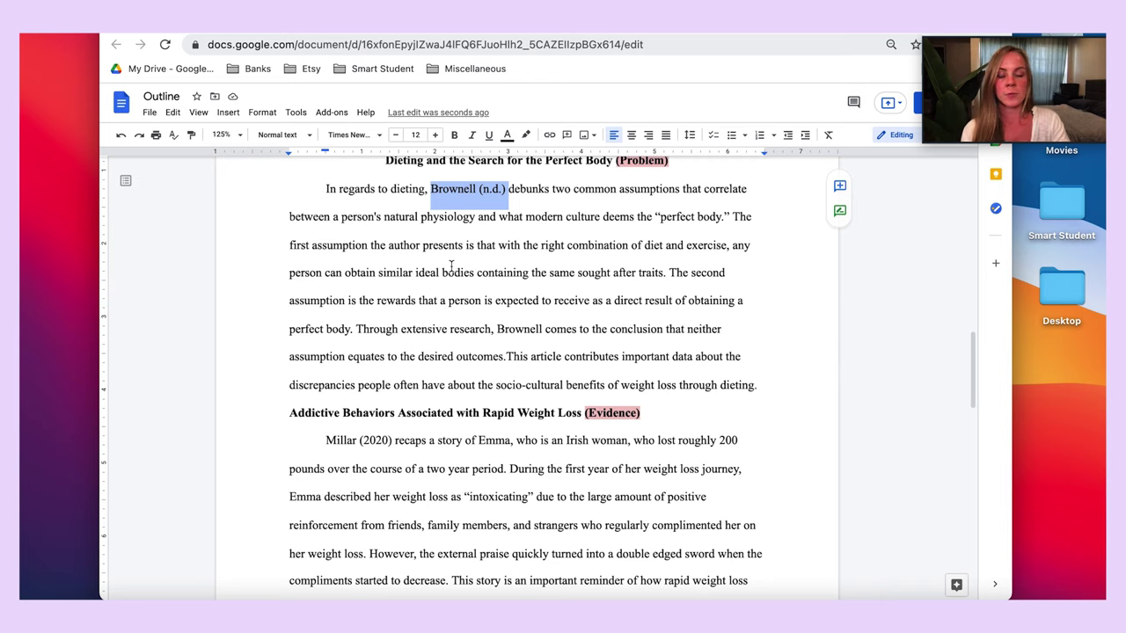
click(475, 273)
scroll(475, 264, down, 1)
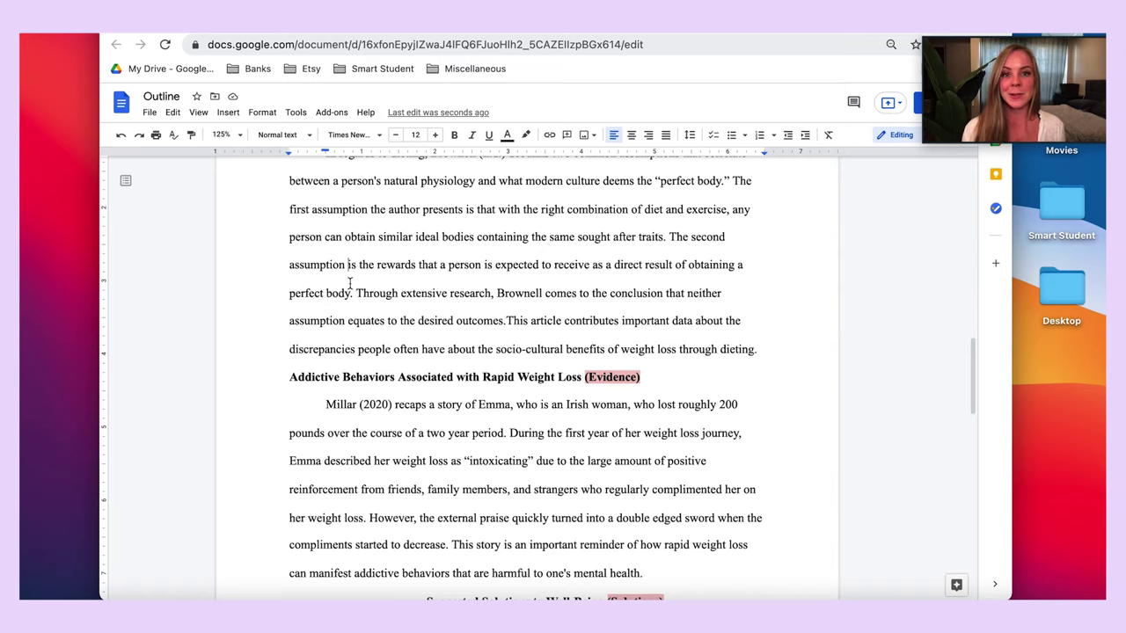
text(Brow)
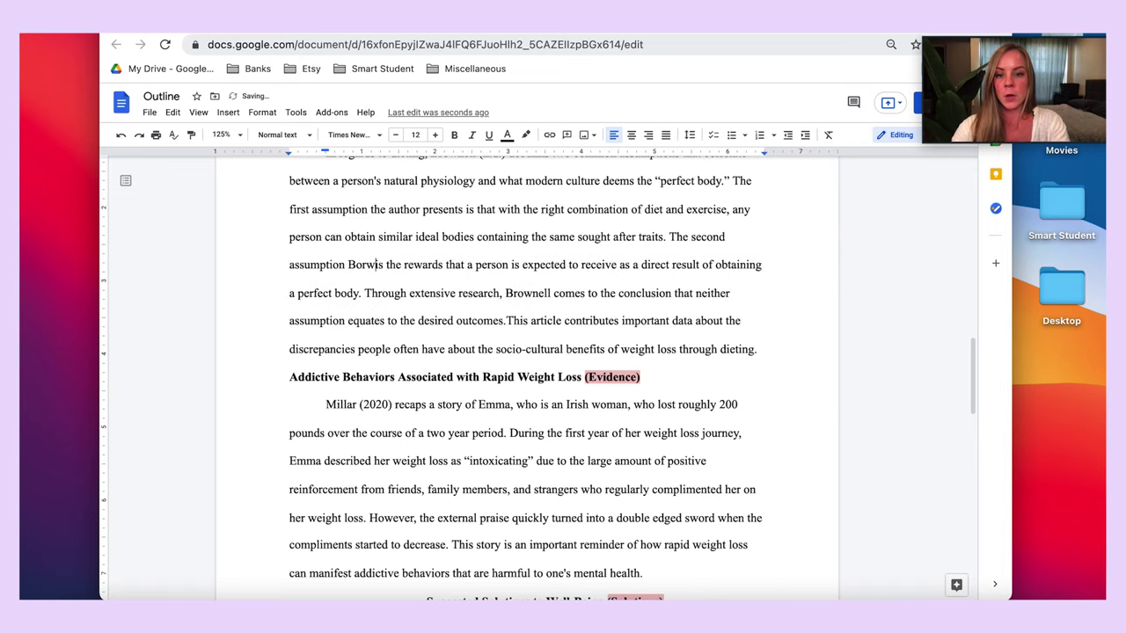
text(nell dis)
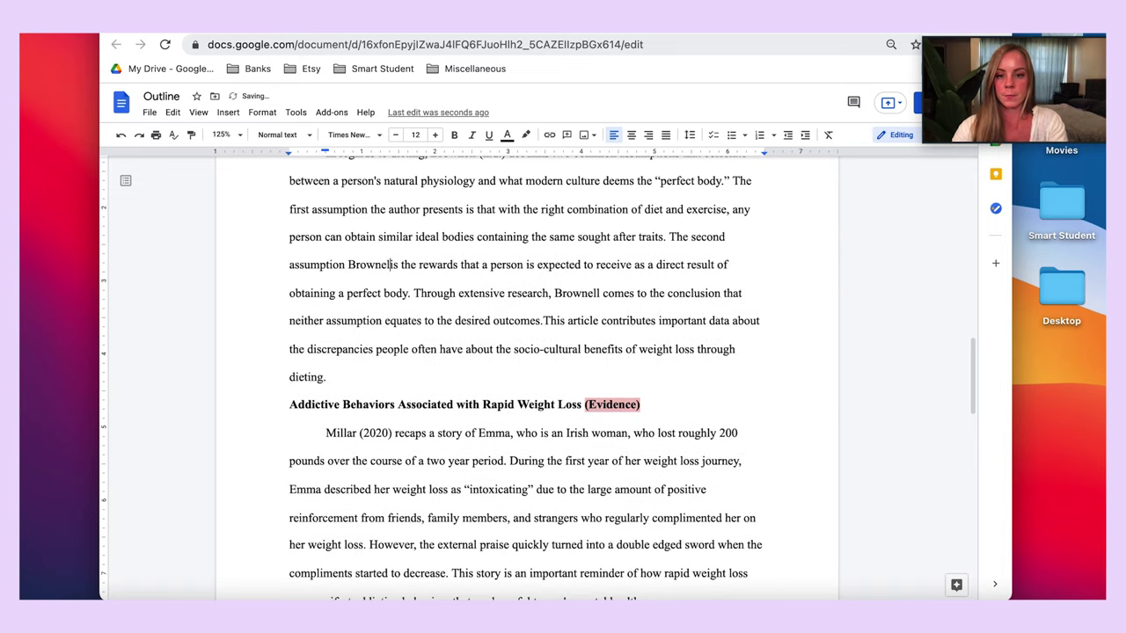
text(cussed i)
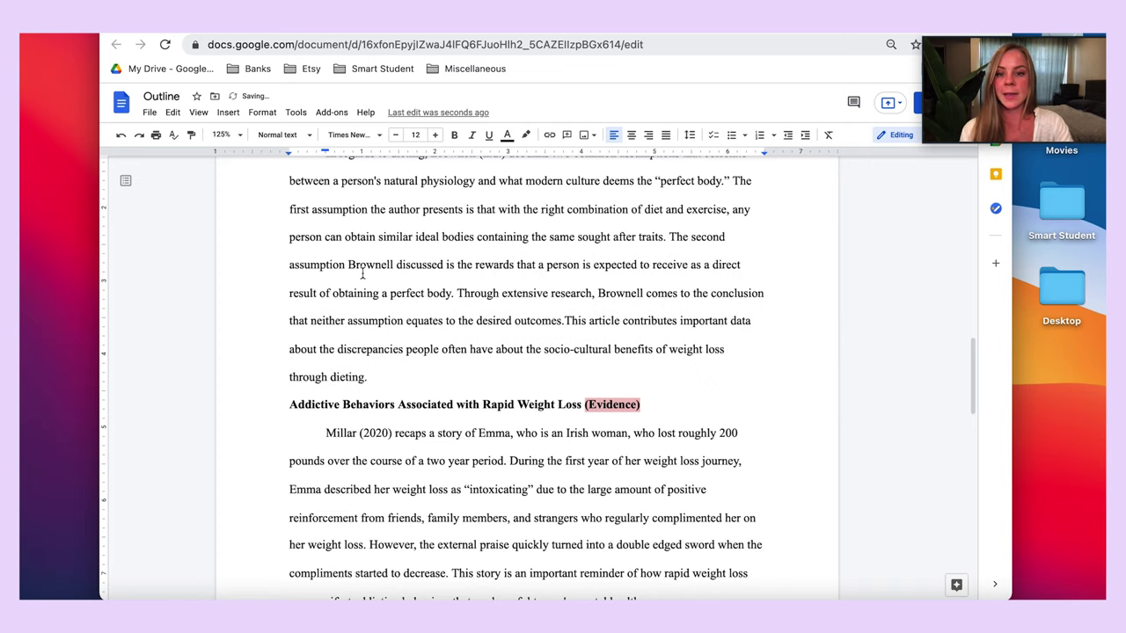
key(BackSpace)
key(BackSpace)
text(s)
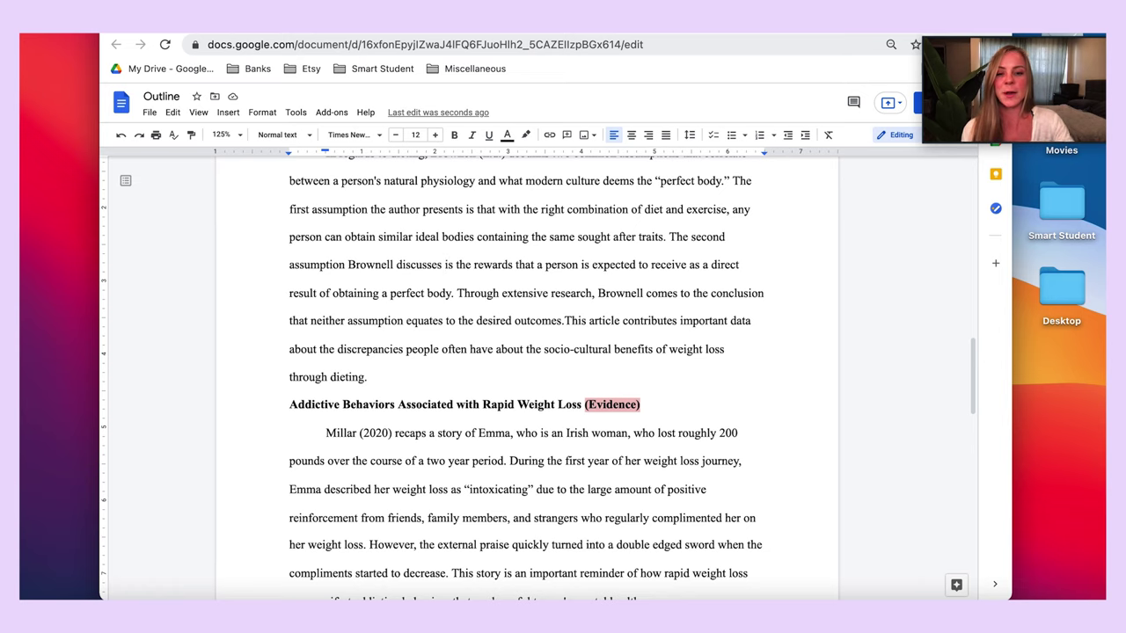
- Add the missing space between "desired outcomes." and "This article contributes" in the Problem section's paragraph
scroll(519, 290, down, 2)
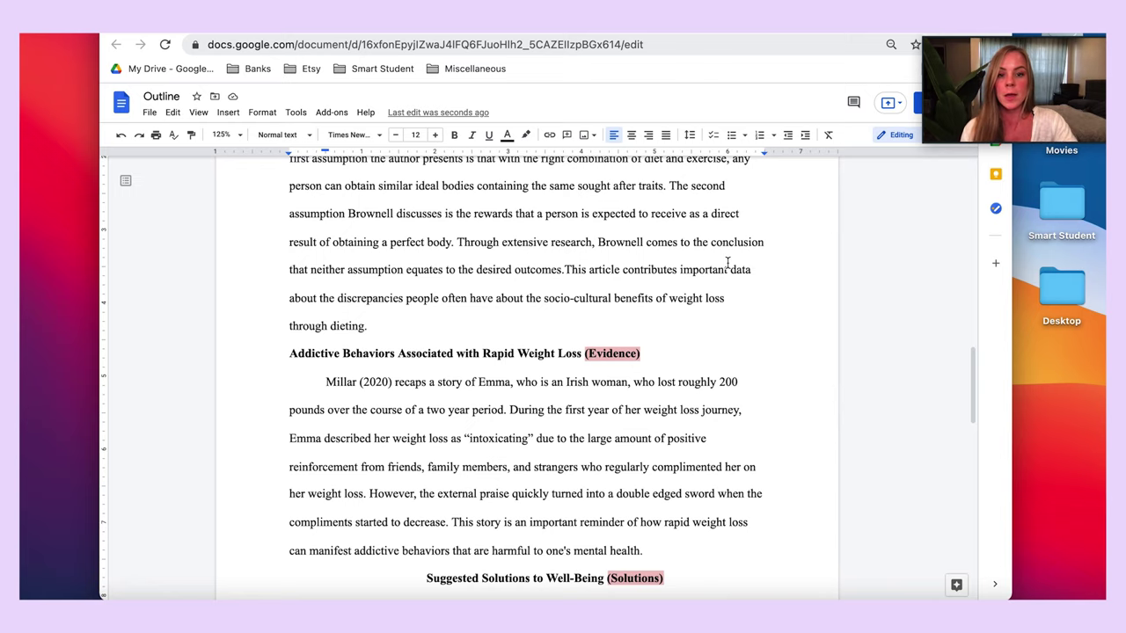
scroll(727, 262, down, 1)
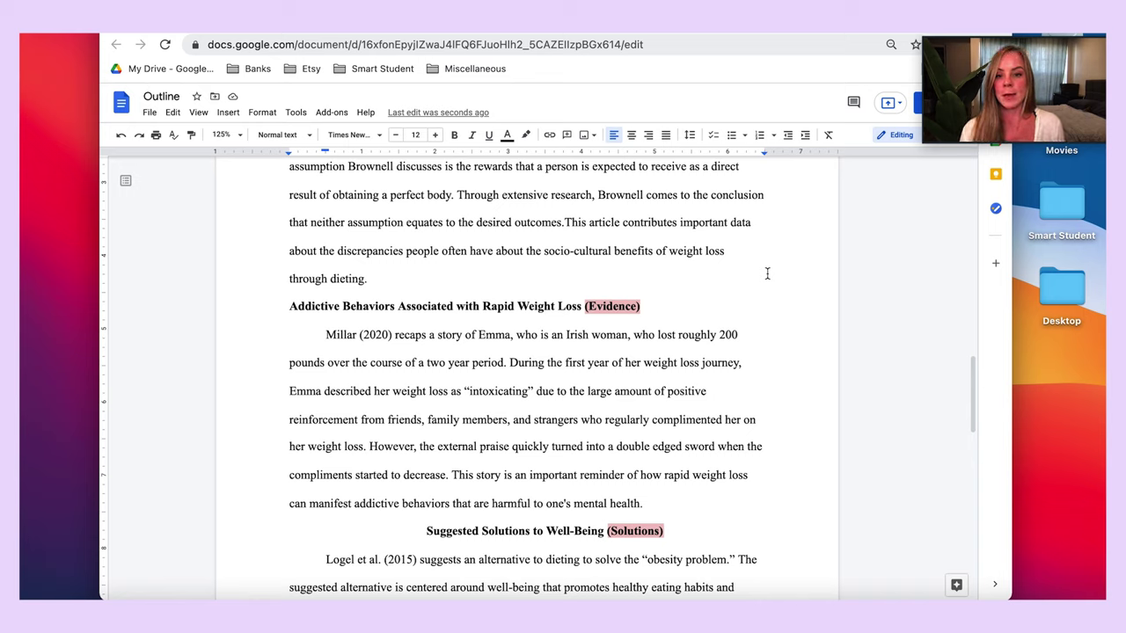
scroll(658, 408, down, 2)
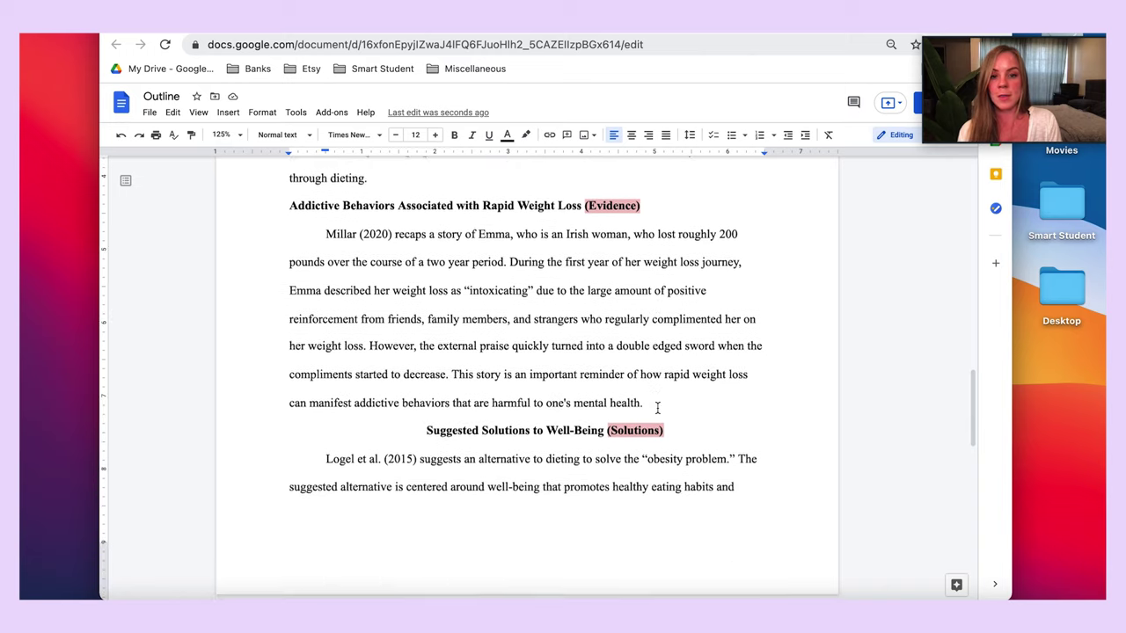
scroll(657, 408, up, 1)
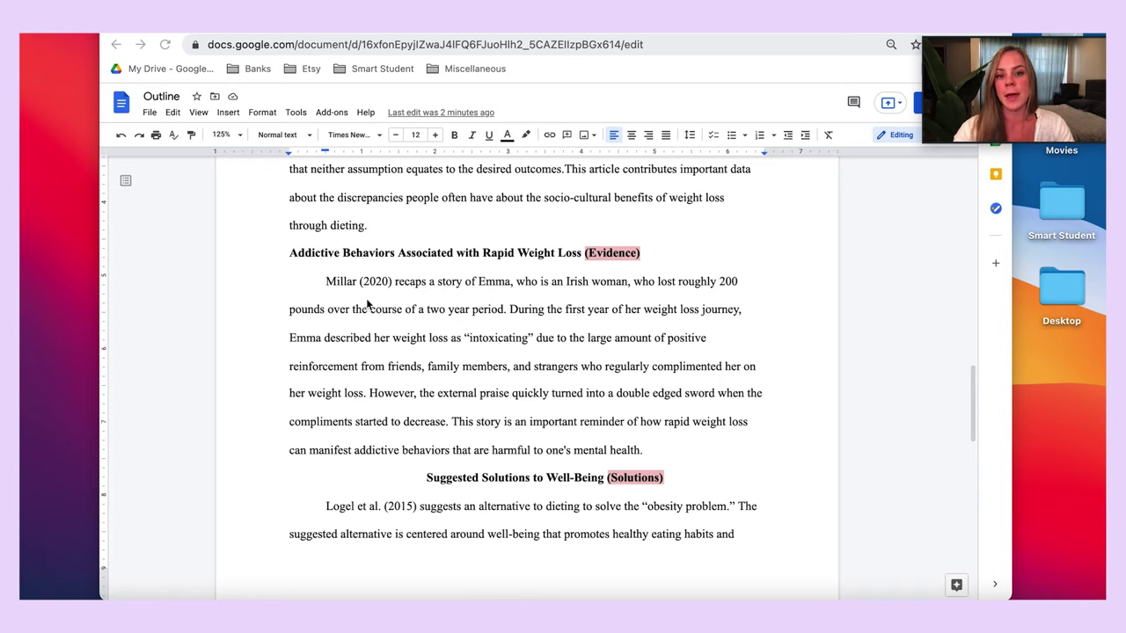
click(566, 170)
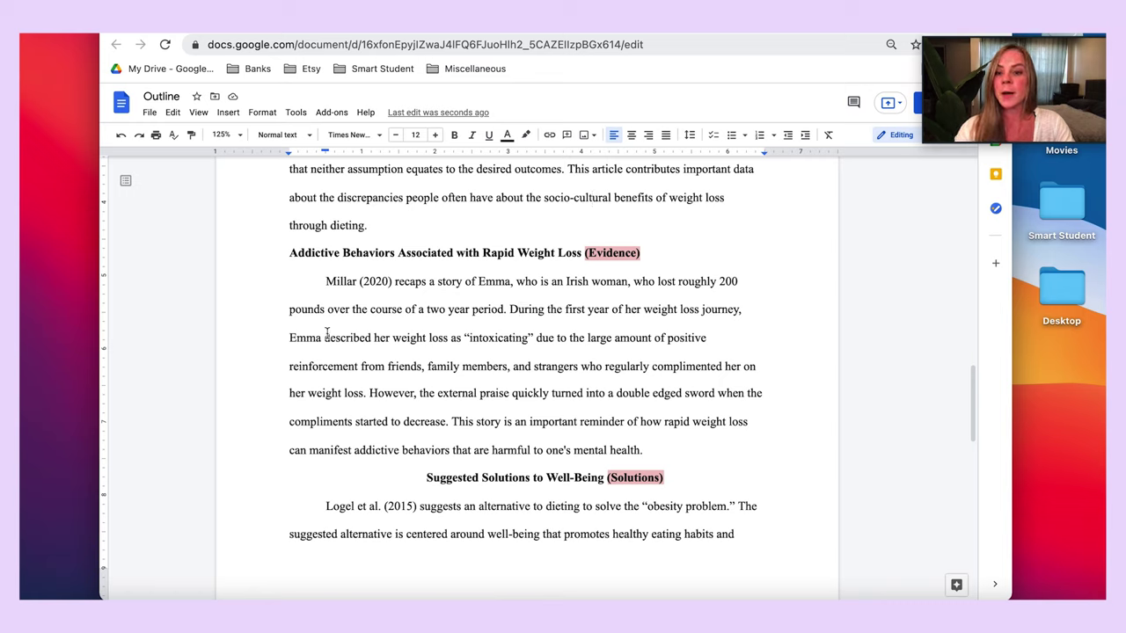
- Add the transition "For instance," at the start of the Evidence section's paragraph
scroll(508, 337, down, 1)
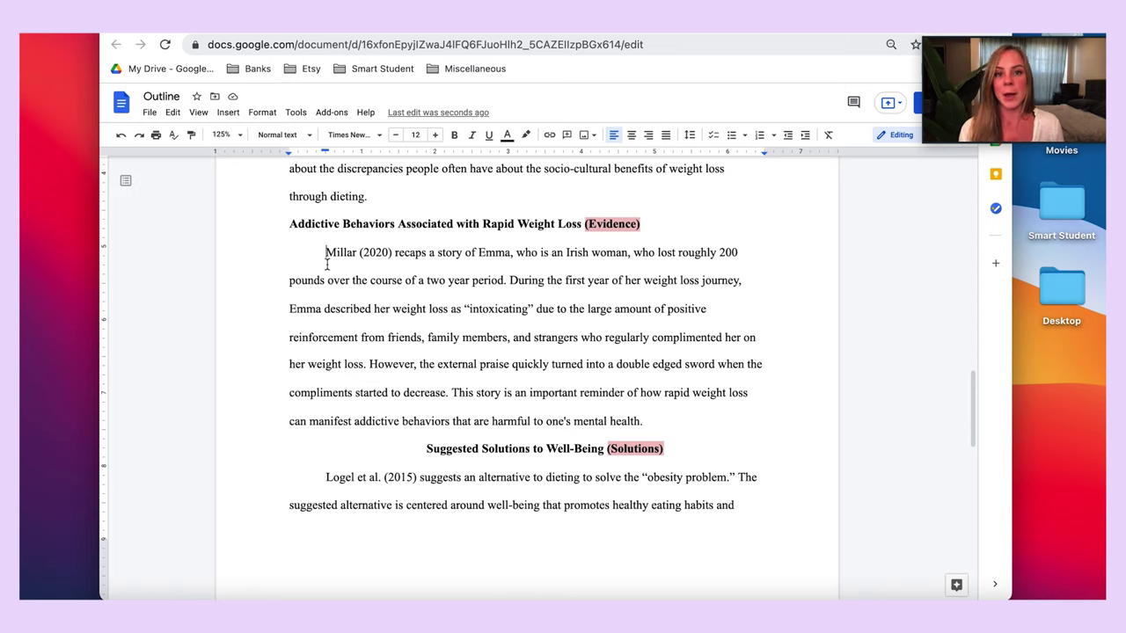
scroll(327, 263, down, 1)
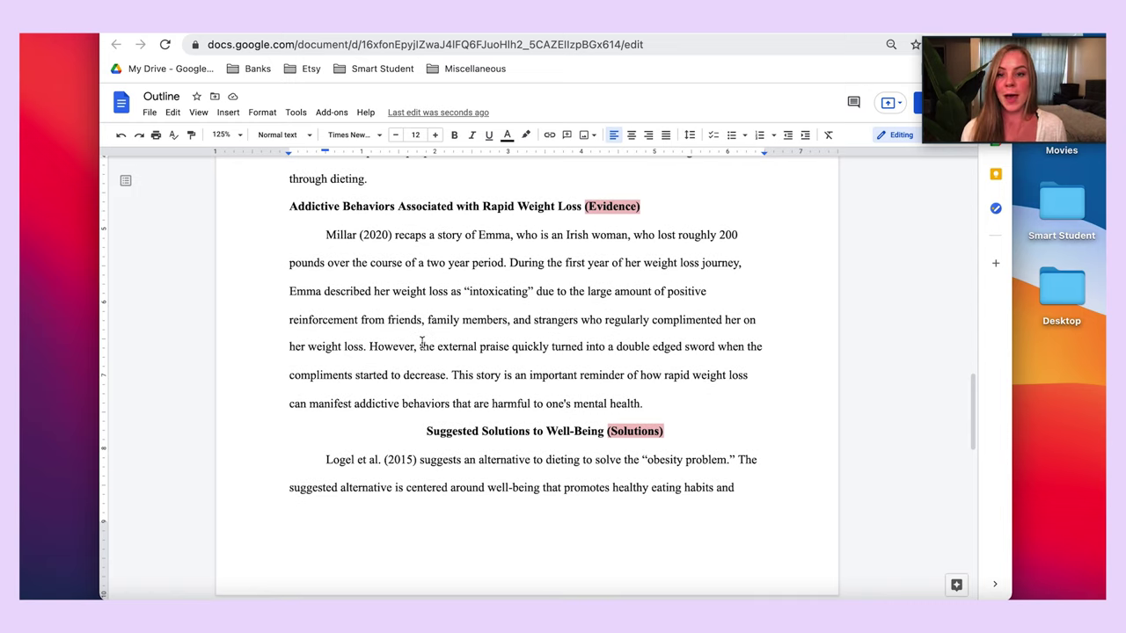
scroll(422, 343, up, 3)
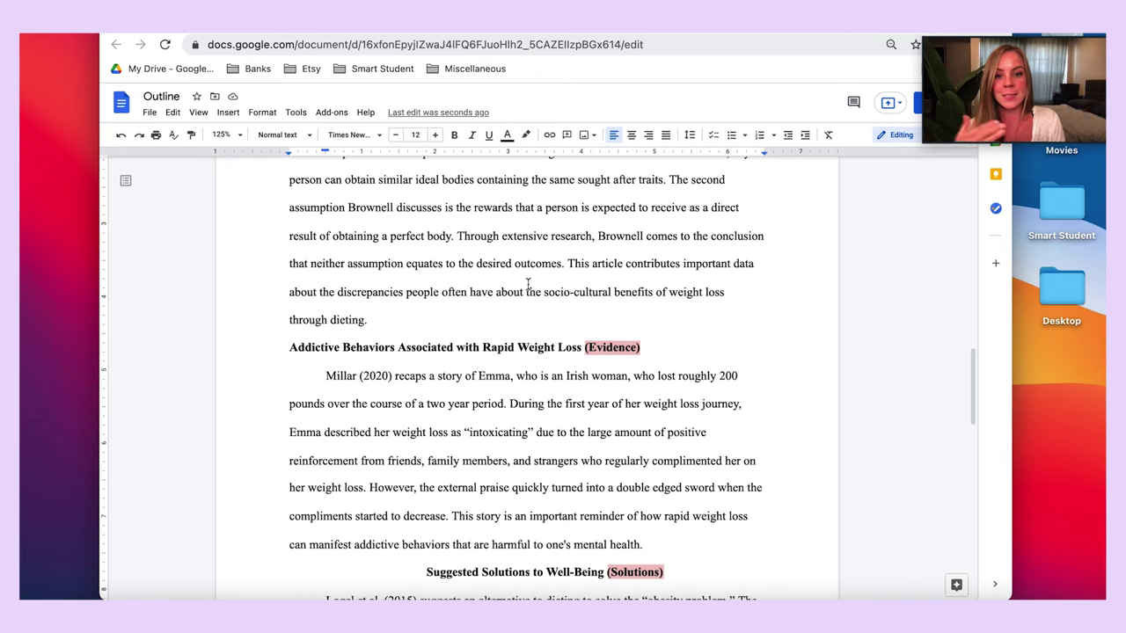
scroll(383, 360, down, 3)
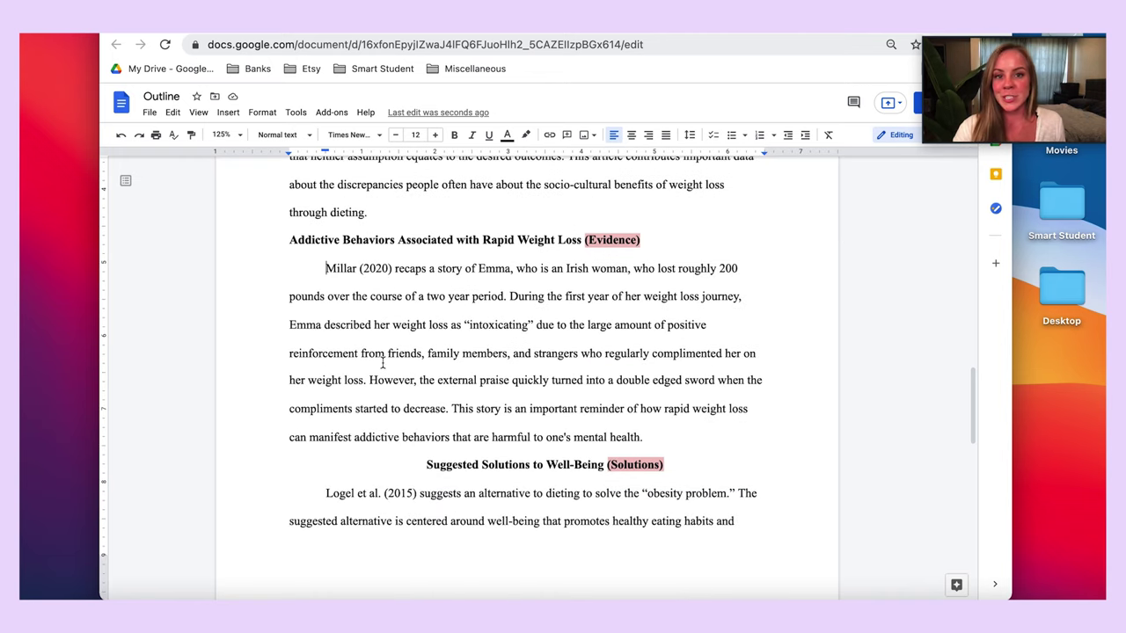
text(For )
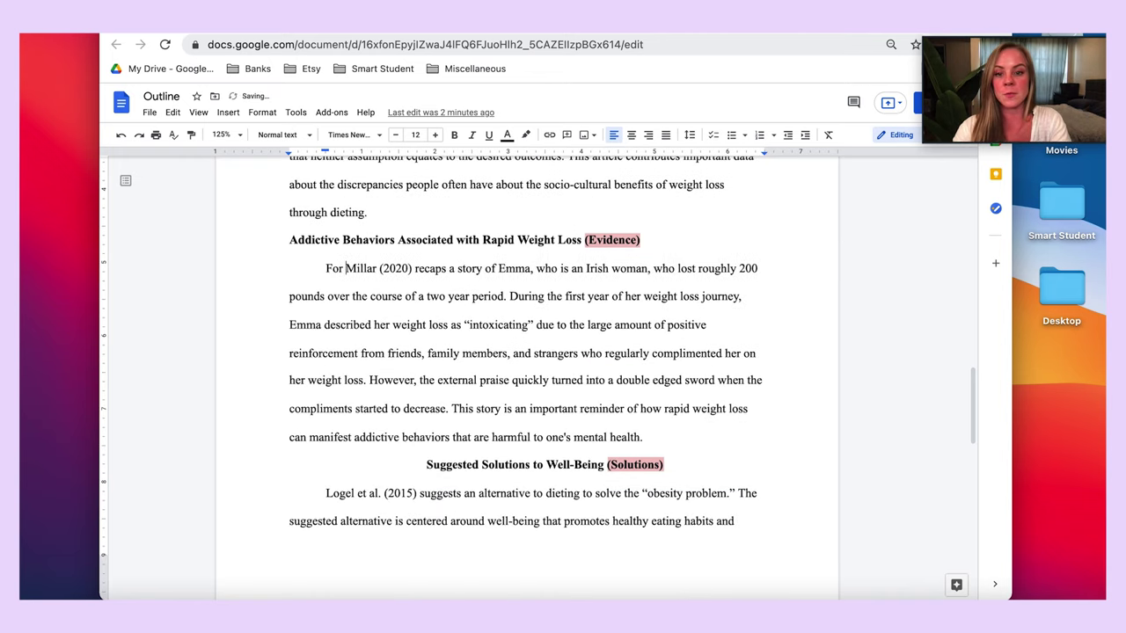
text(instance,)
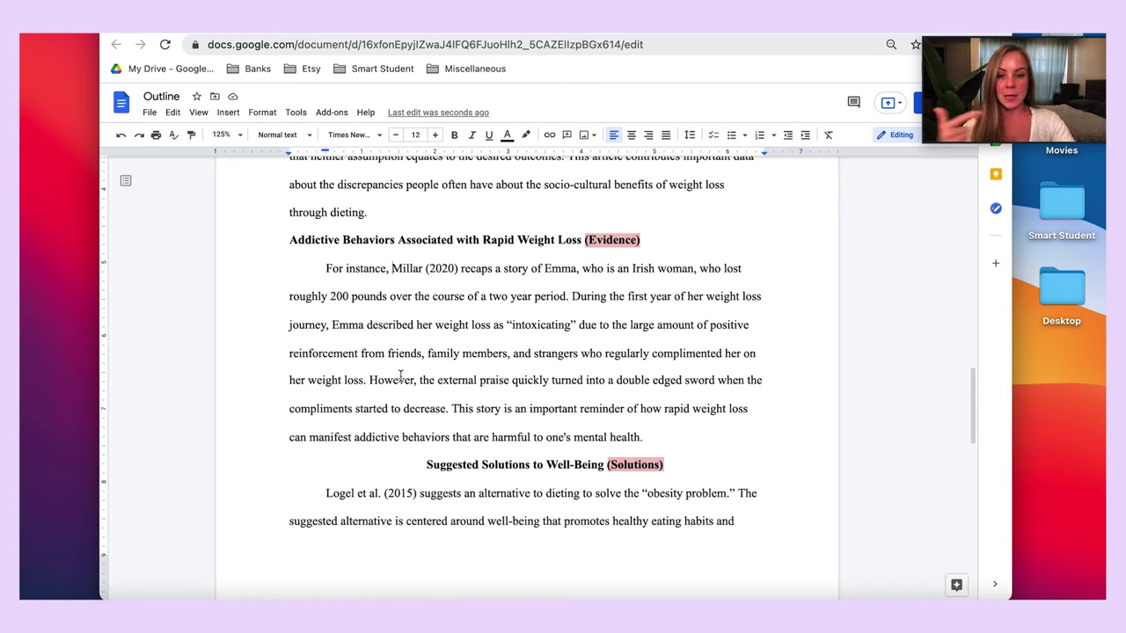
- Insert the cited author's surname and "illustrates how" after "weight loss journey," in the Evidence section's paragraph
scroll(398, 378, down, 1)
scroll(400, 376, down, 1)
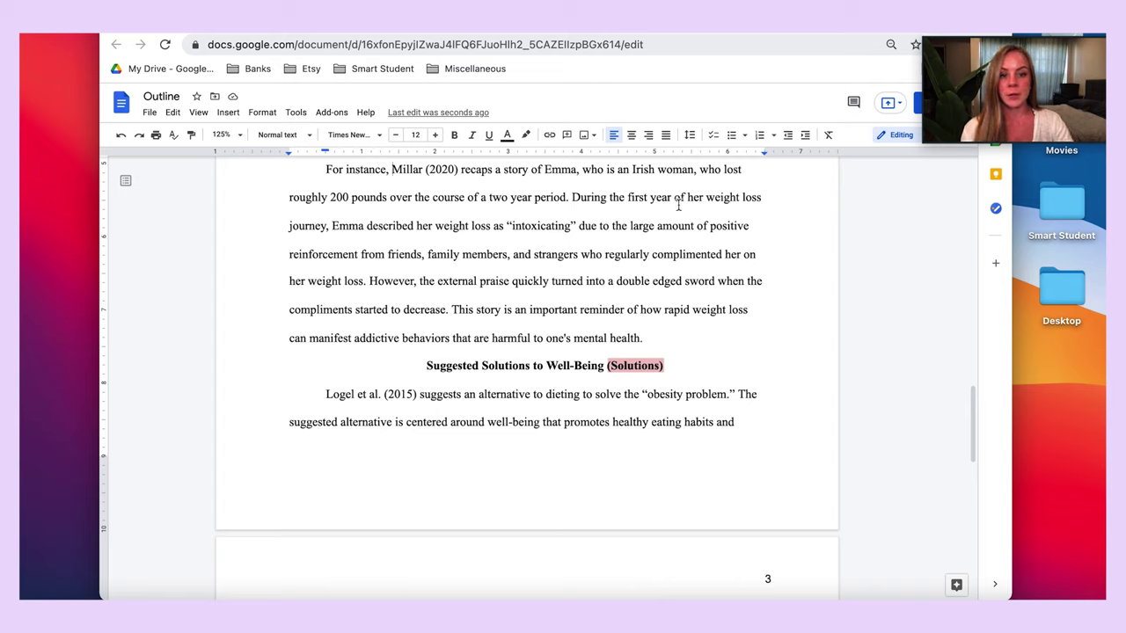
click(332, 226)
text(Millar illustrates)
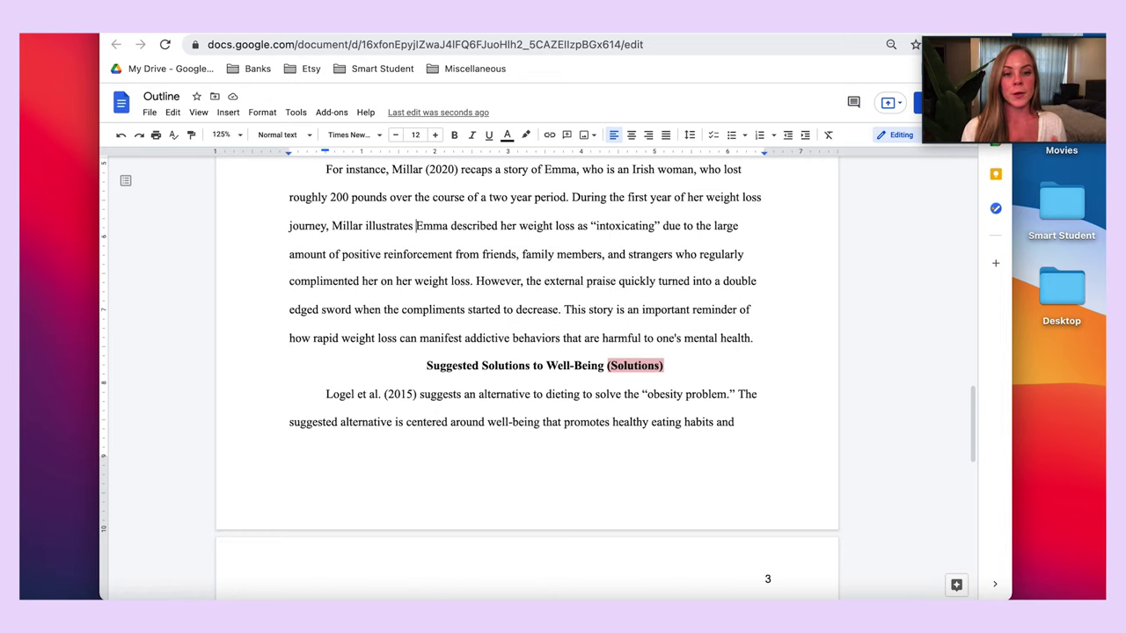
text(how)
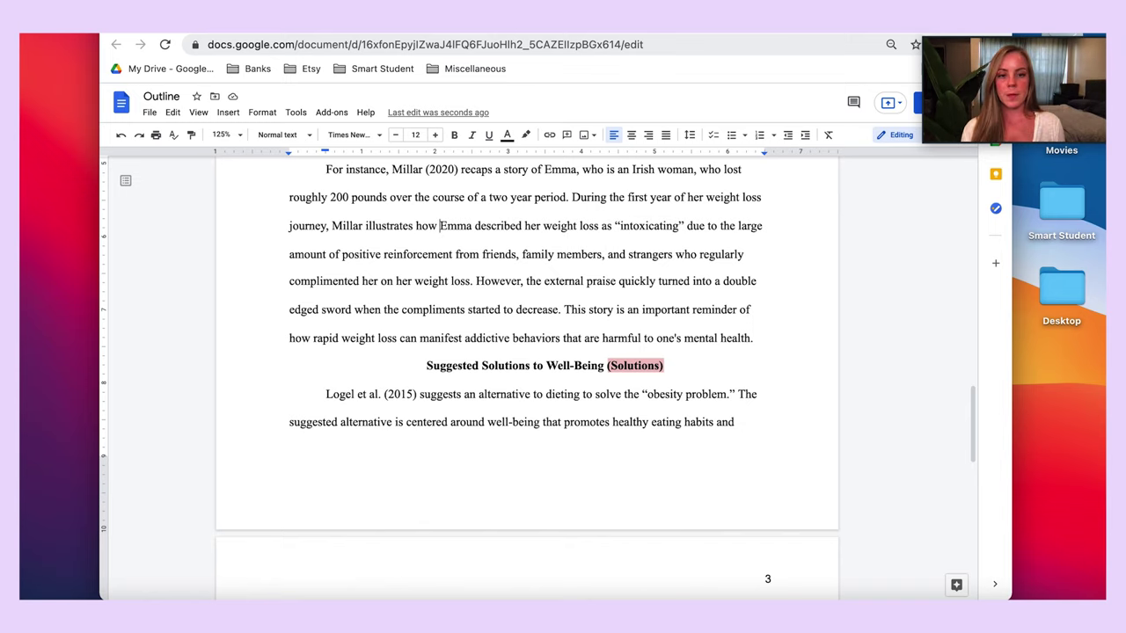
- Insert "the story explains how" between "However," and "the external praise" in the Evidence section's paragraph
scroll(528, 378, down, 2)
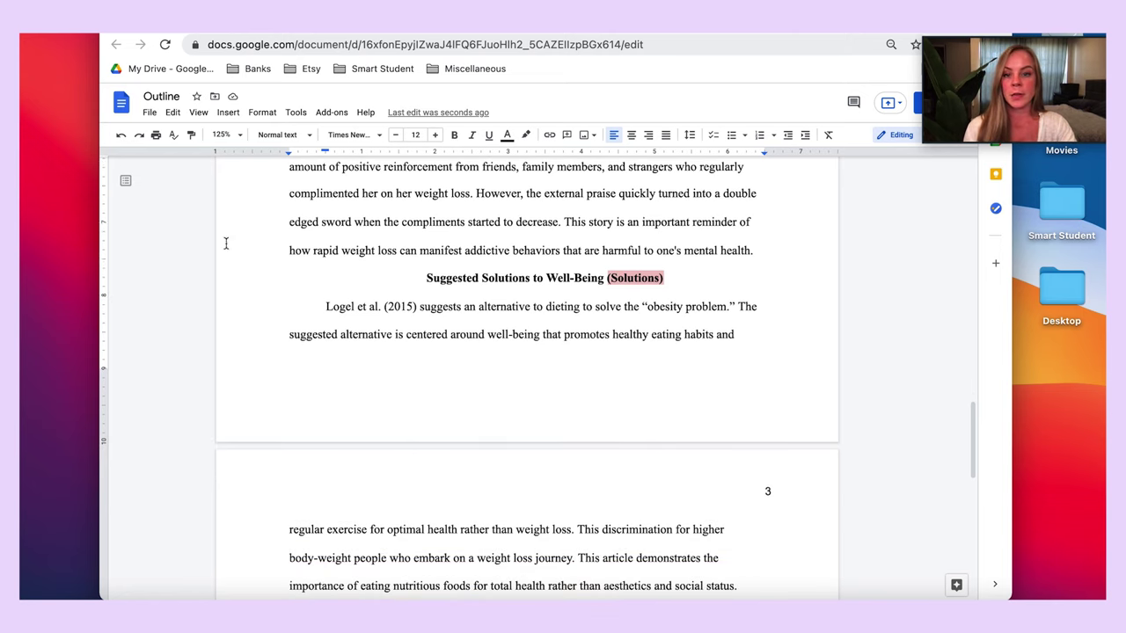
click(525, 195)
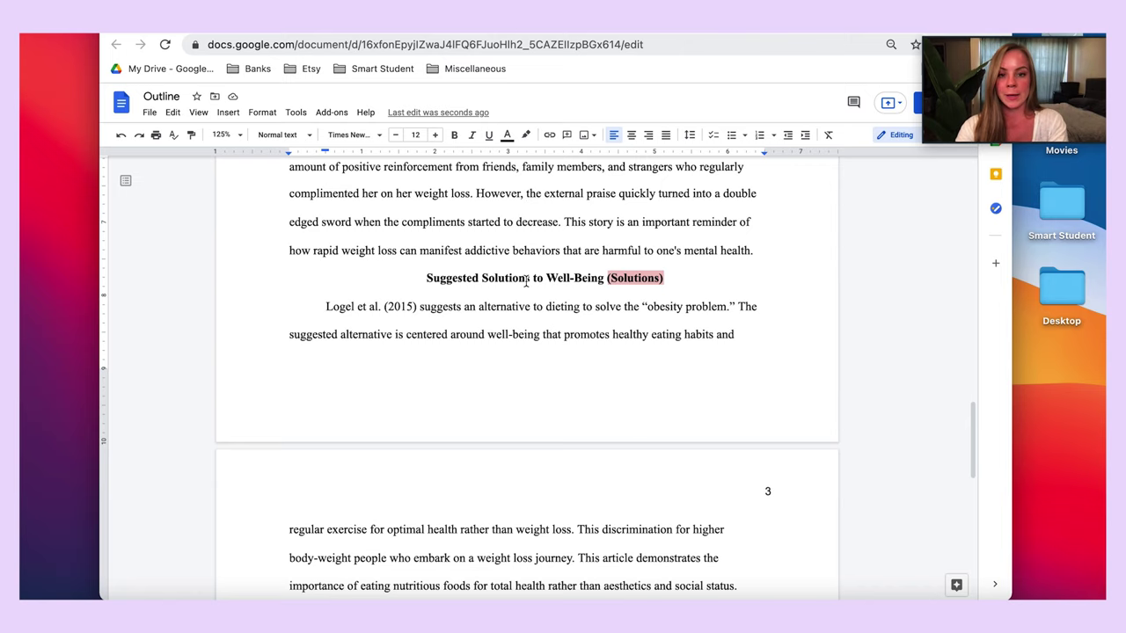
text(the story explai)
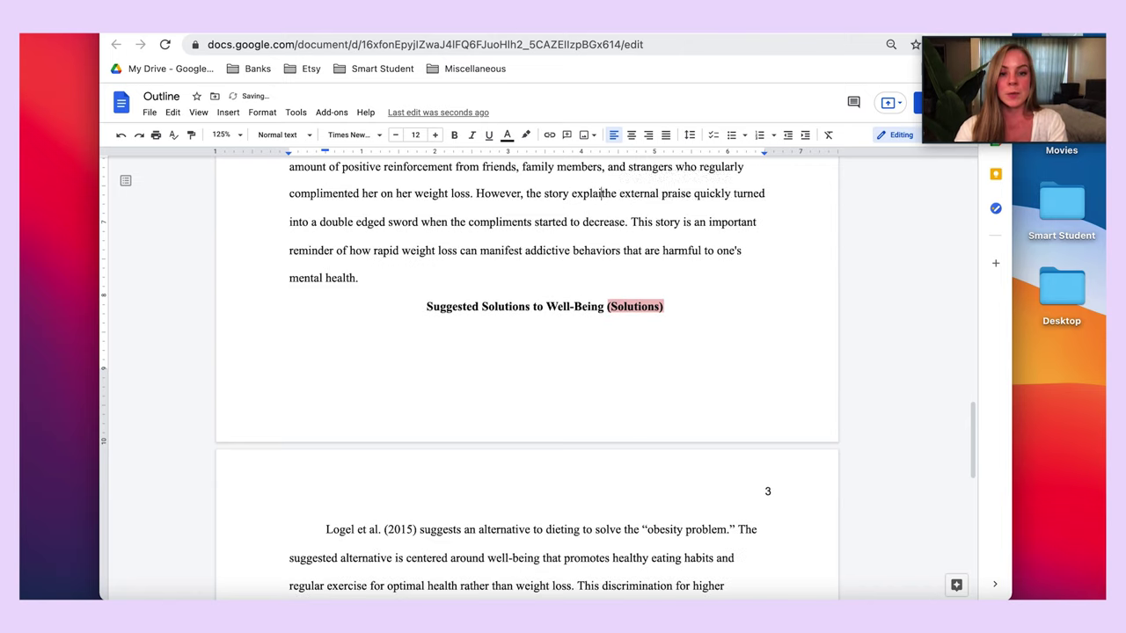
text(ns how)
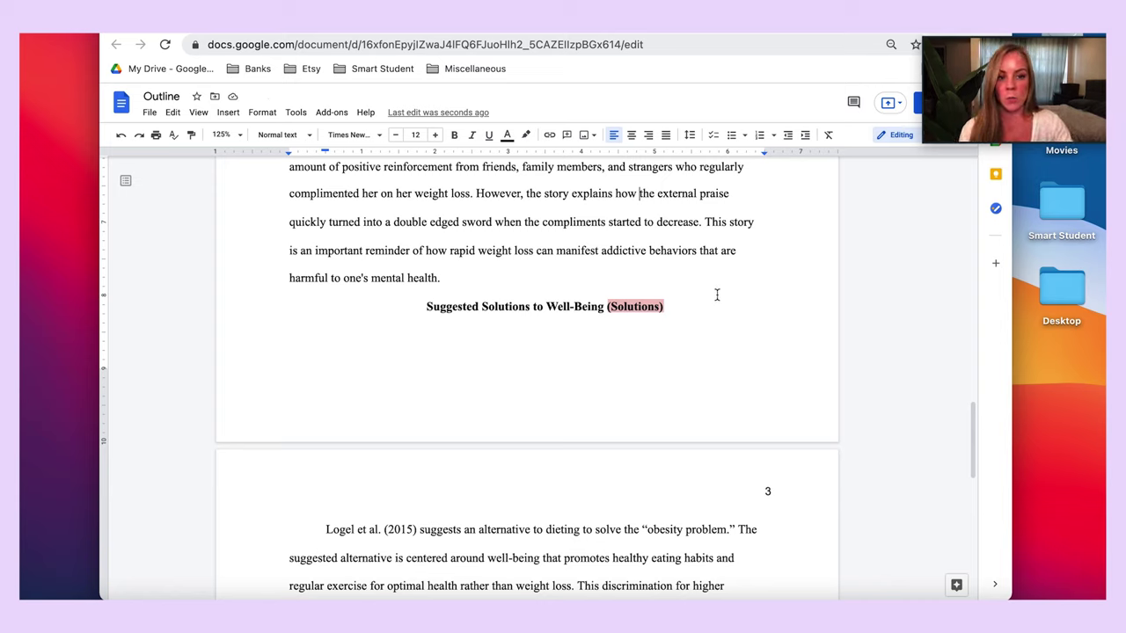
- Highlight the words "This story" in the last sentence of the Evidence section's paragraph
click(705, 223)
shift+click(771, 223)
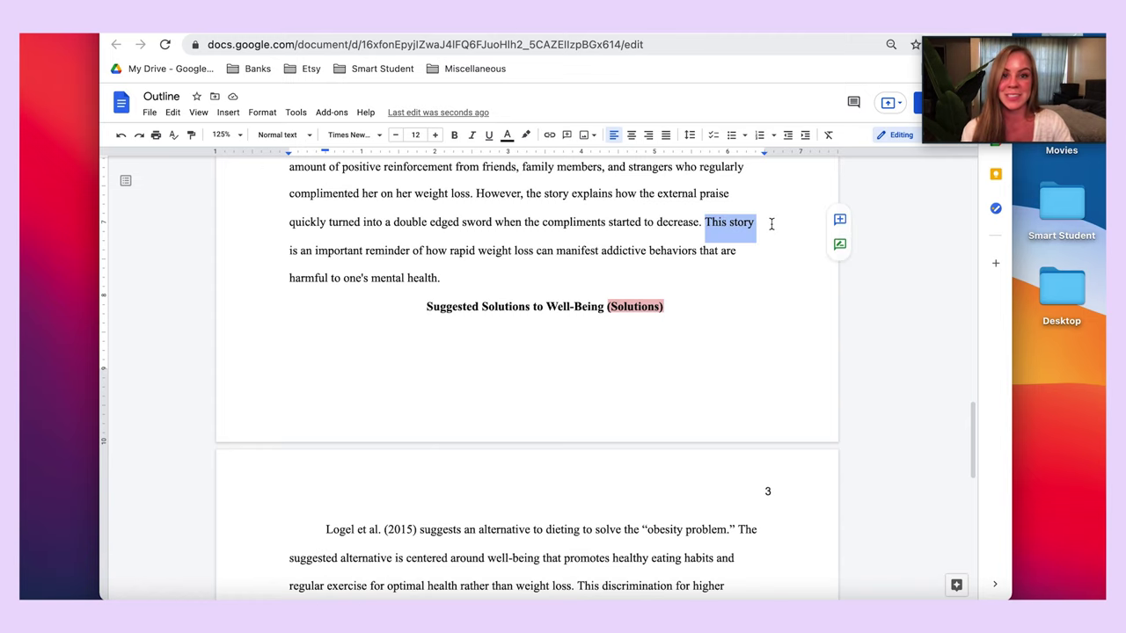
- Add the transition "Through the use of social psychological science," at the start of the Solutions section's paragraph
scroll(648, 542, down, 1)
scroll(651, 545, down, 1)
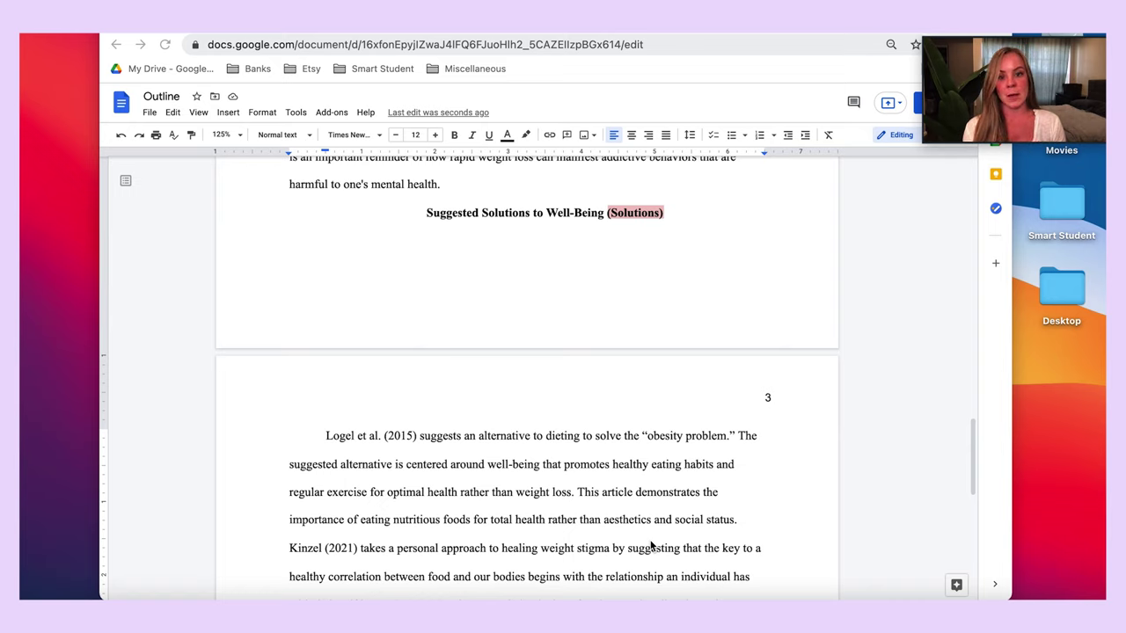
scroll(651, 545, down, 5)
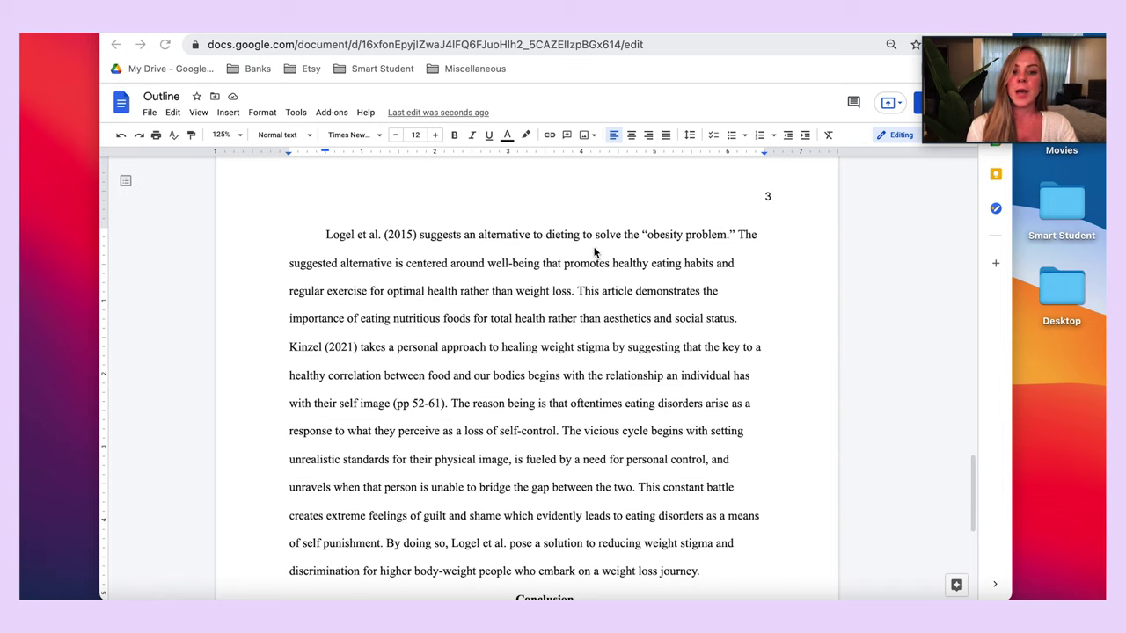
click(319, 234)
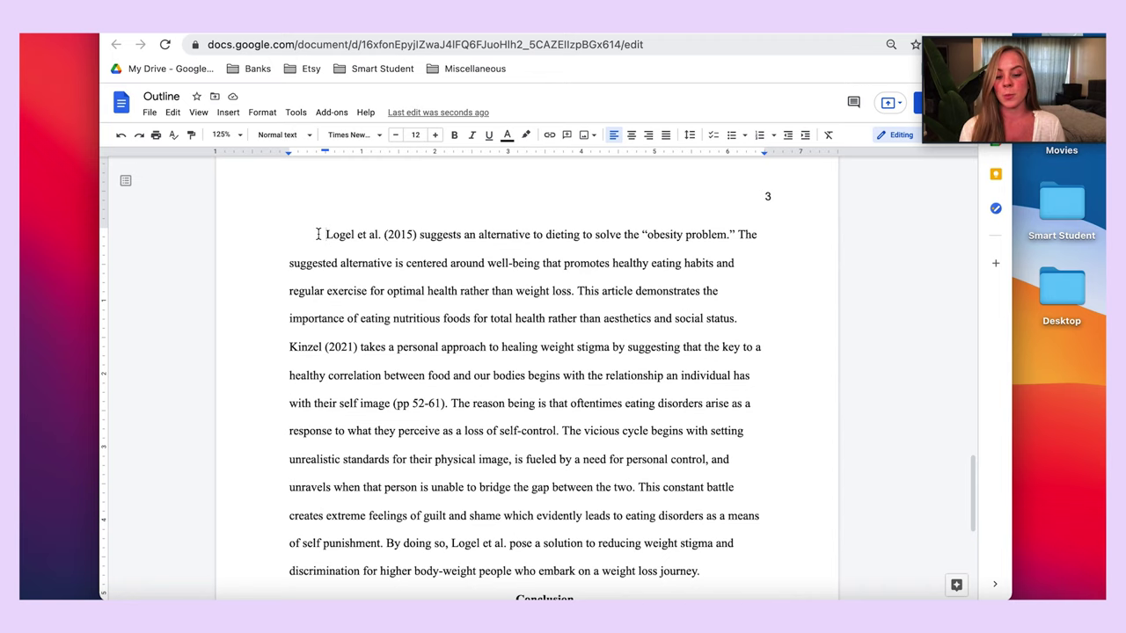
text(Through the use of social psychological science,)
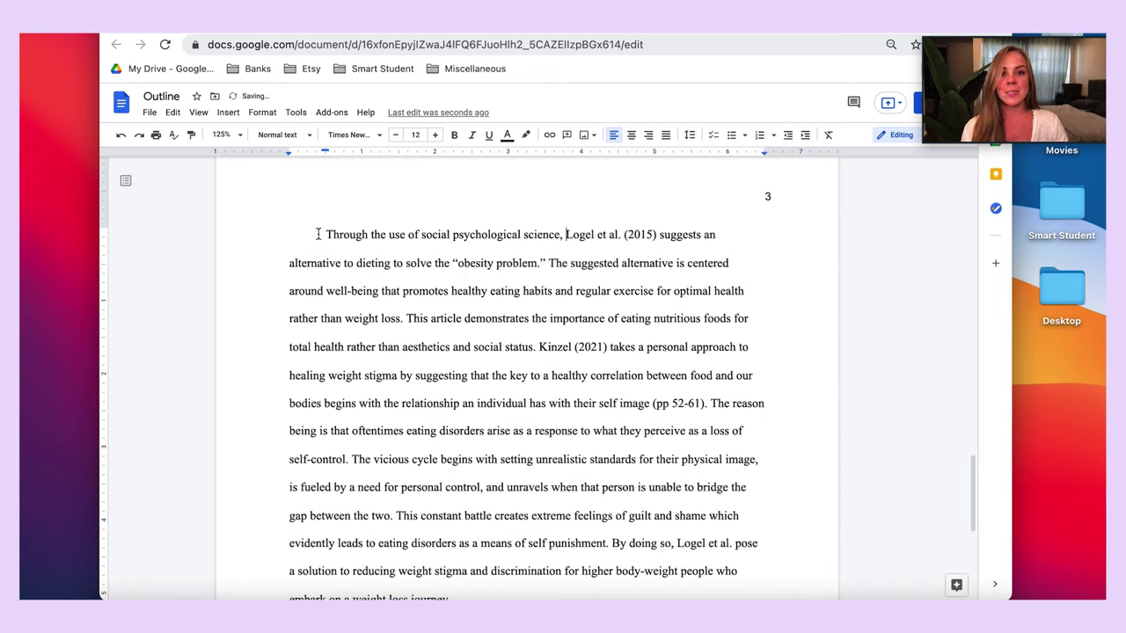
- Insert the transition "On the other hand," before the sentence introducing the 2021 source in the Solutions section's paragraph
scroll(348, 350, down, 1)
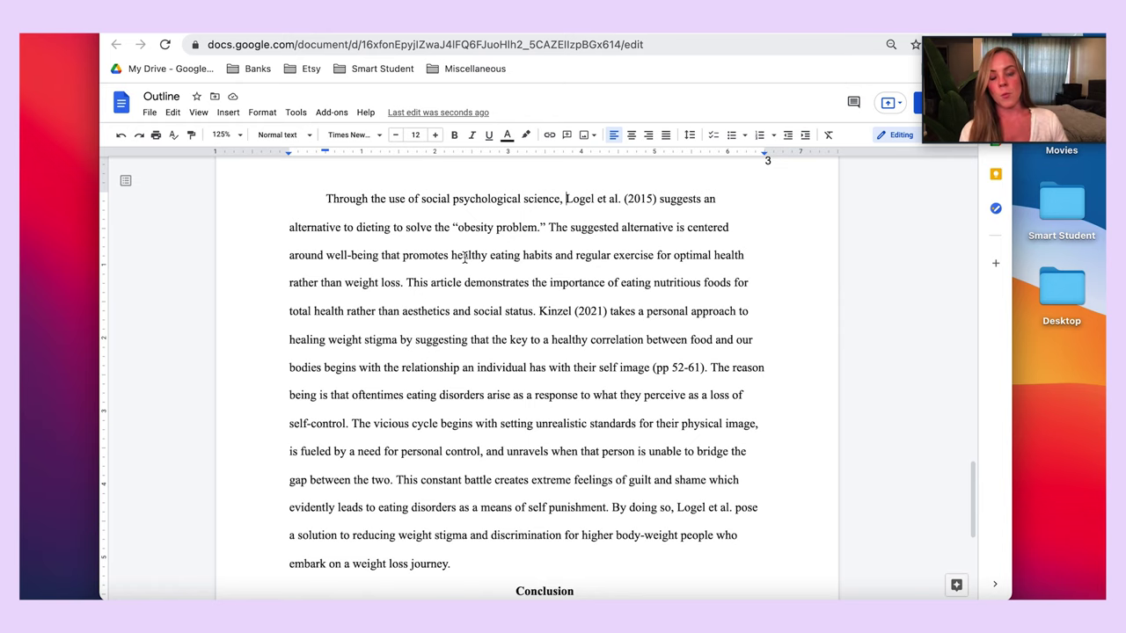
scroll(464, 256, down, 1)
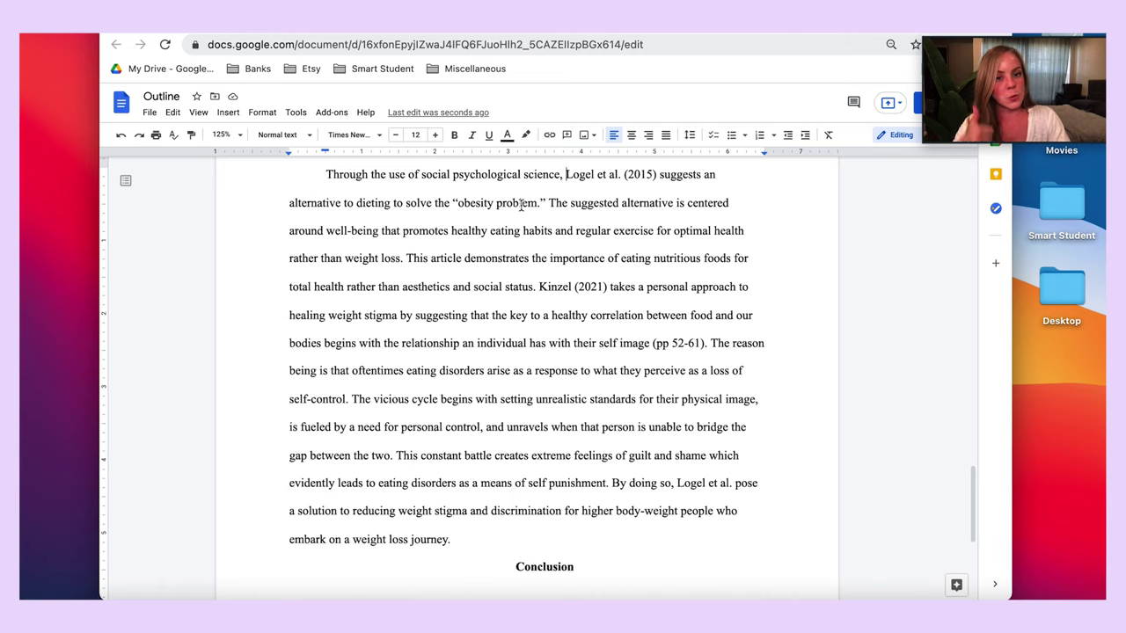
scroll(521, 205, down, 1)
scroll(522, 205, down, 1)
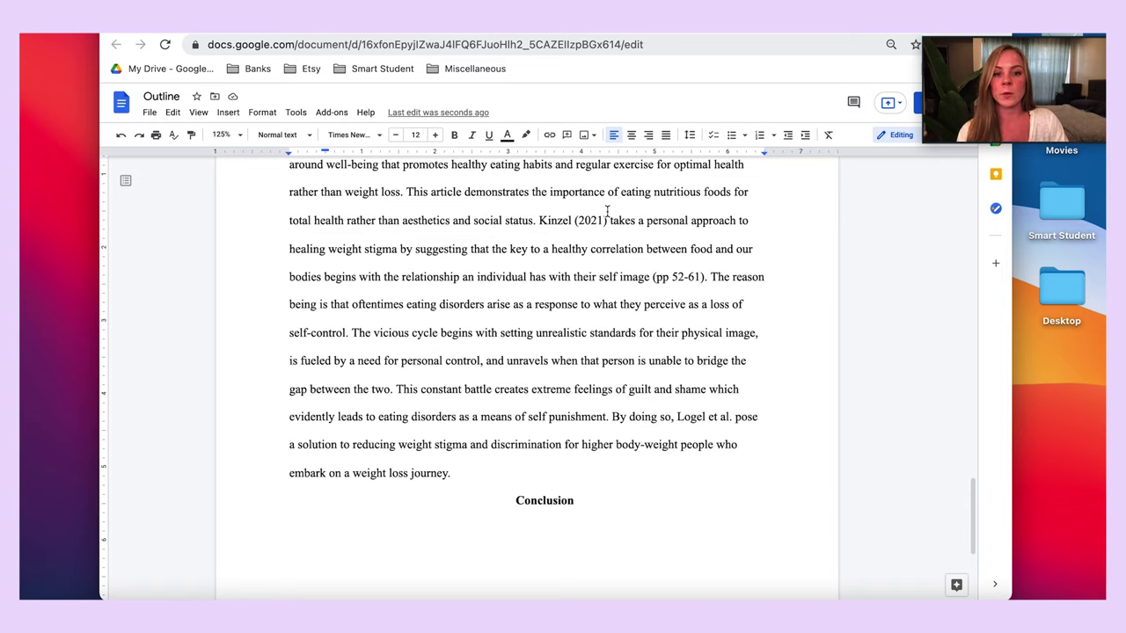
scroll(607, 211, down, 1)
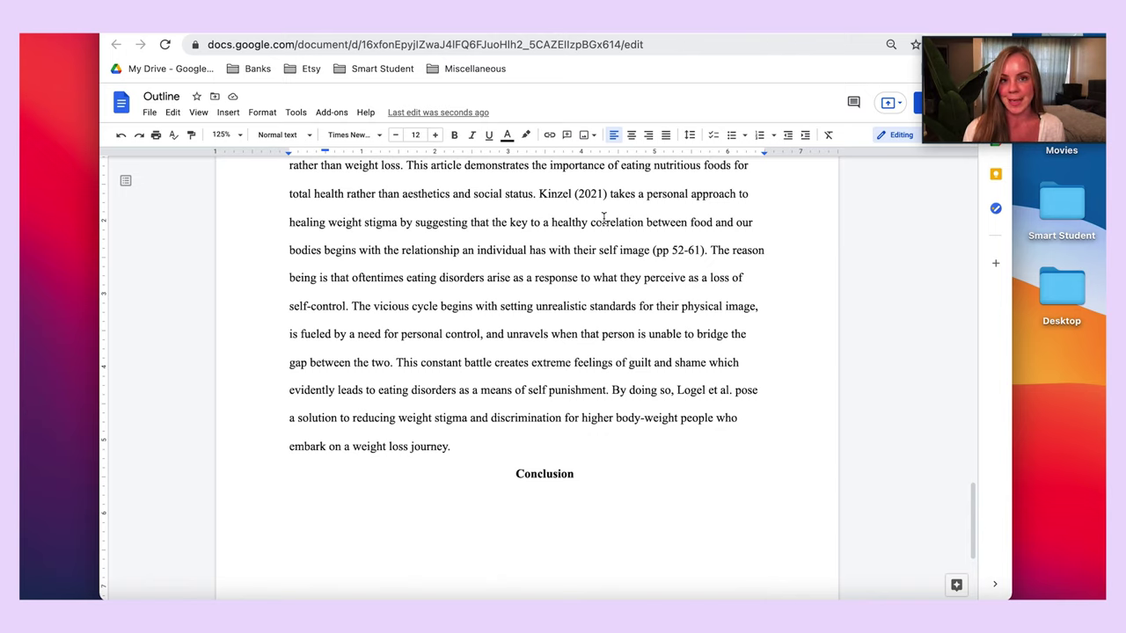
scroll(603, 218, up, 3)
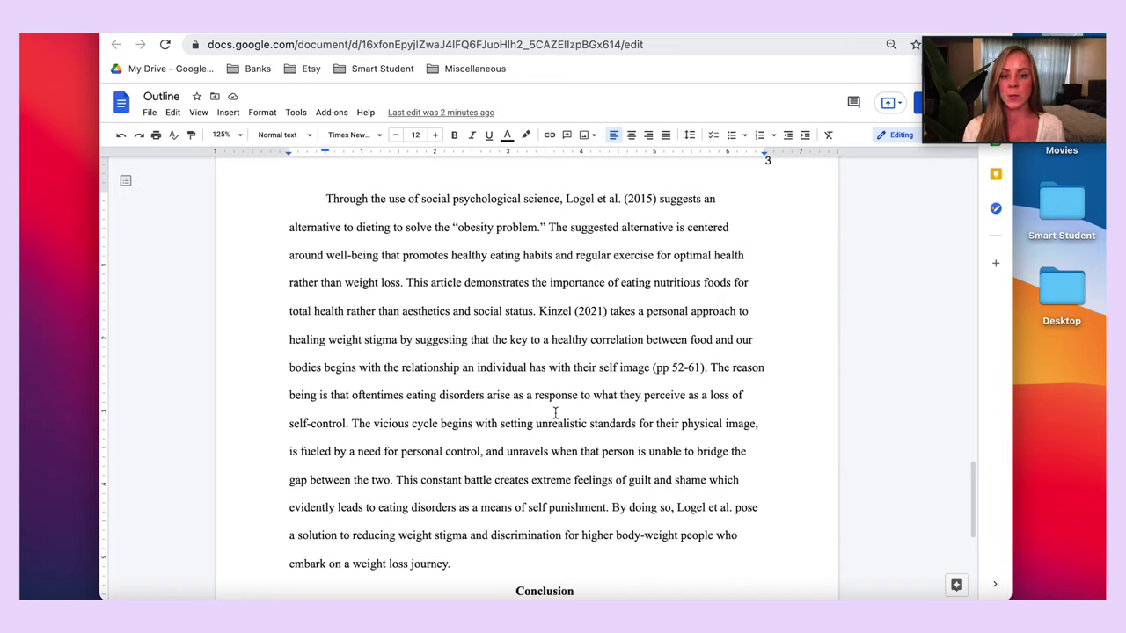
click(561, 330)
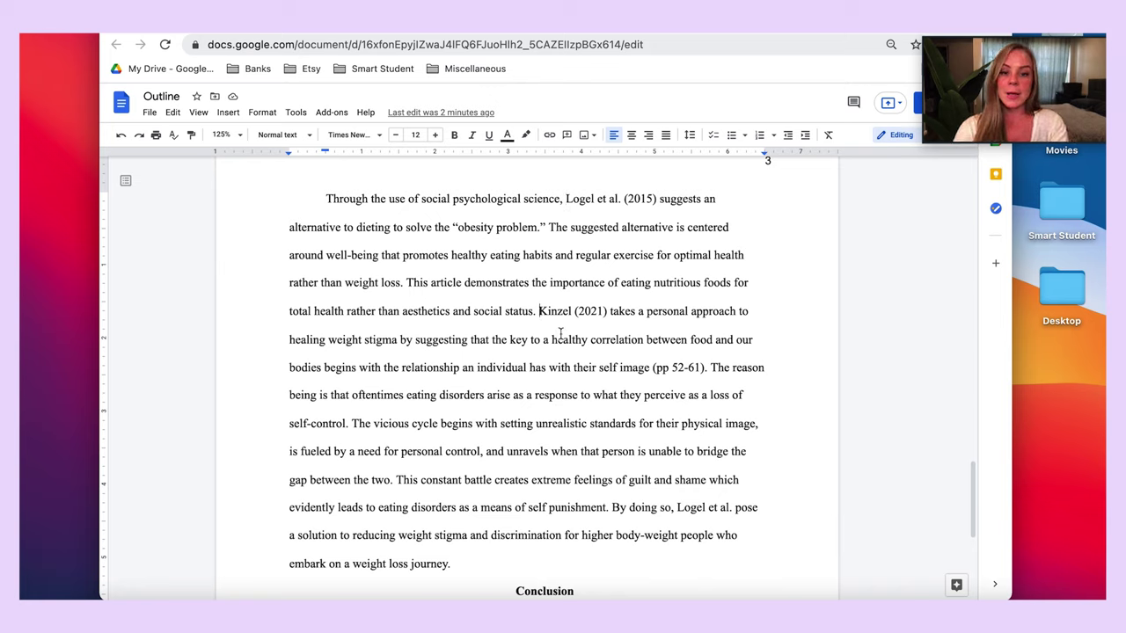
text(On the other h)
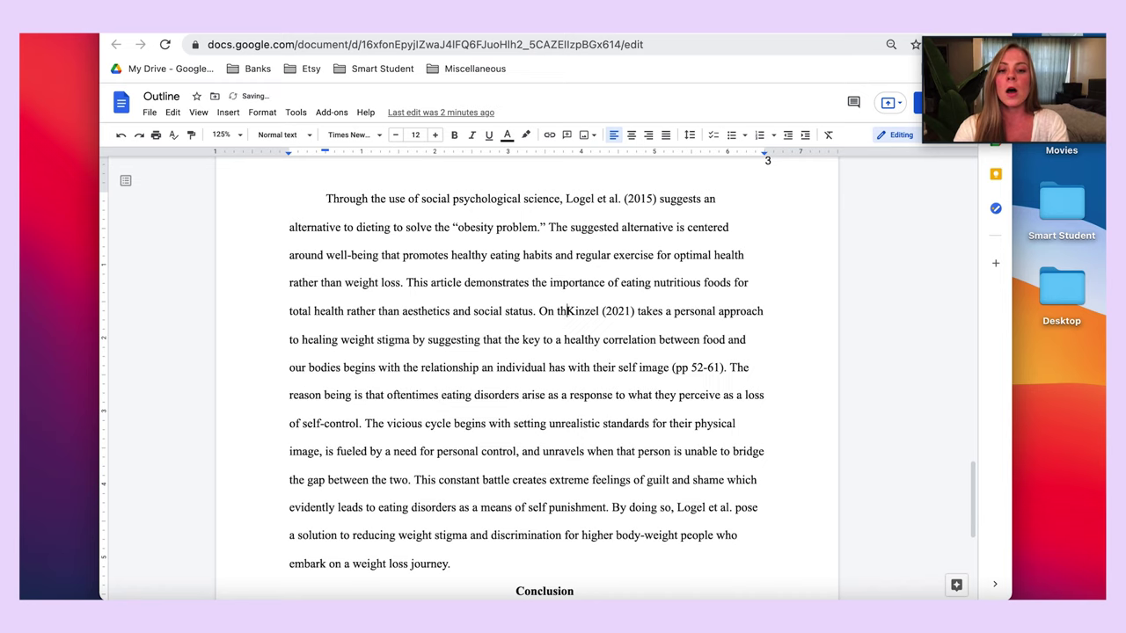
text(and,)
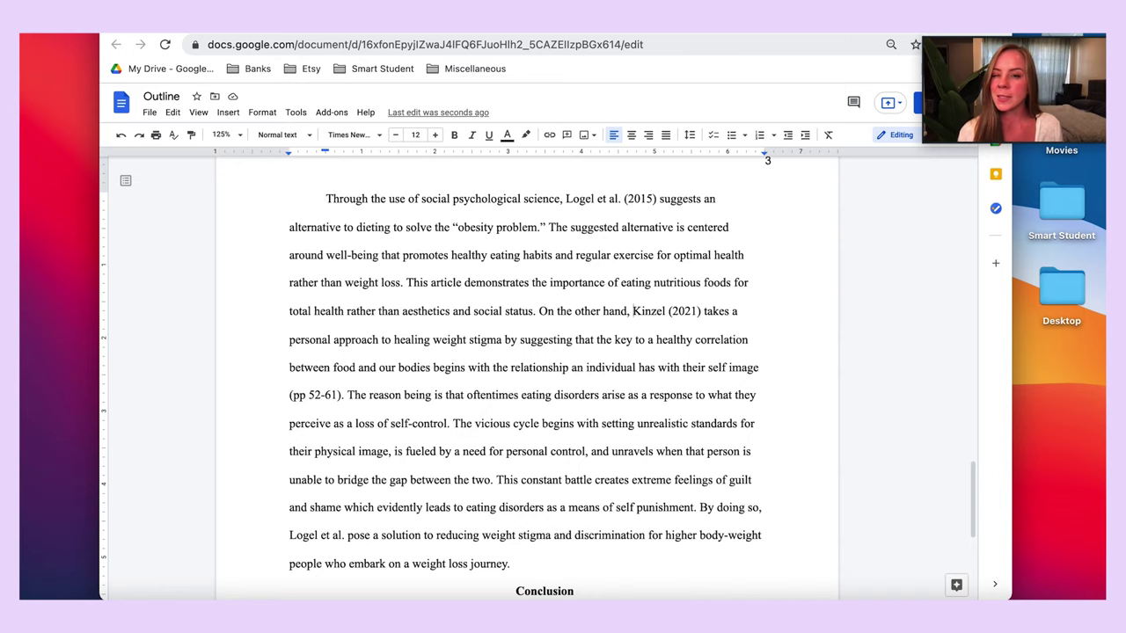
- Replace "reason being" after "(pp 52-61). The" with "logic", the 2021 author's surname and "offers" in the Solutions paragraph
scroll(526, 376, down, 2)
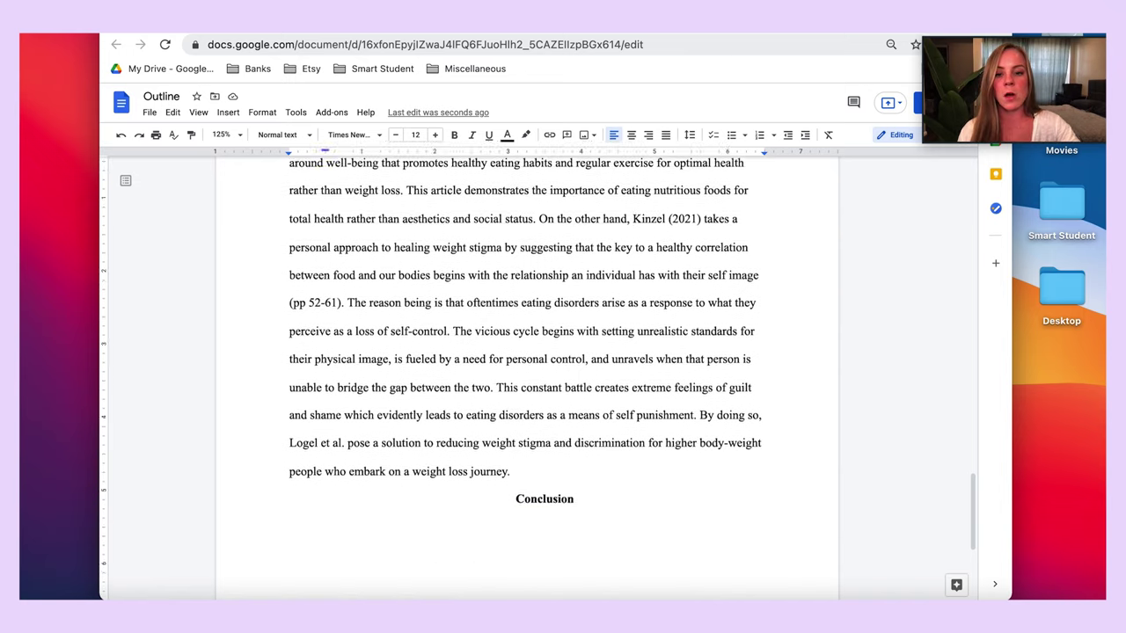
scroll(526, 376, down, 1)
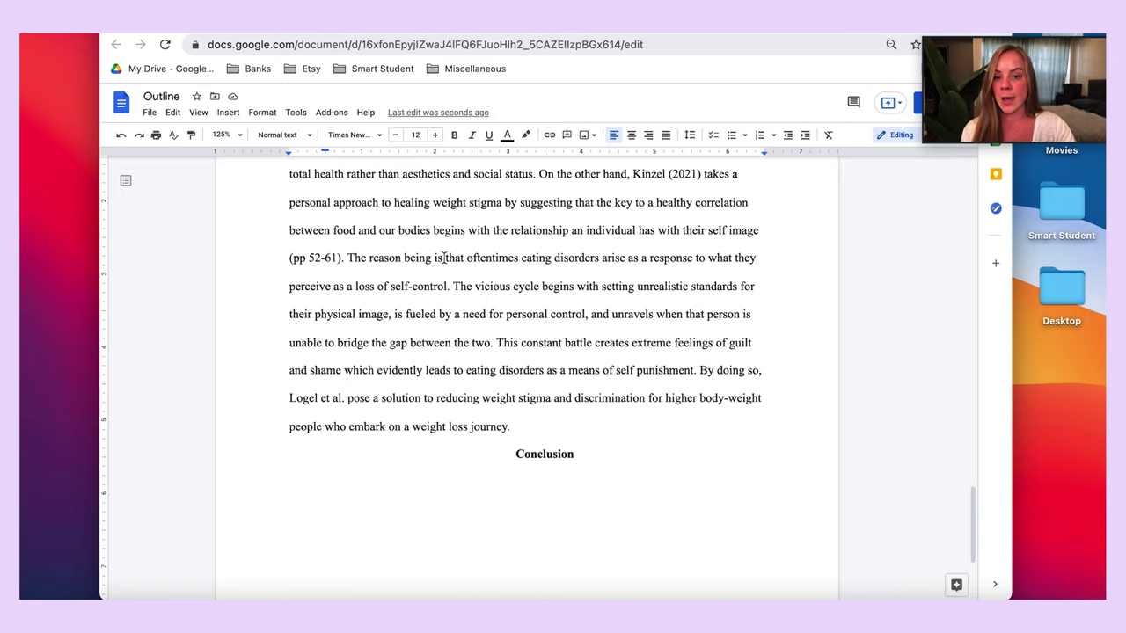
drag(435, 258, 369, 257)
key(BackSpace)
text(logic Kinzel)
text(offers)
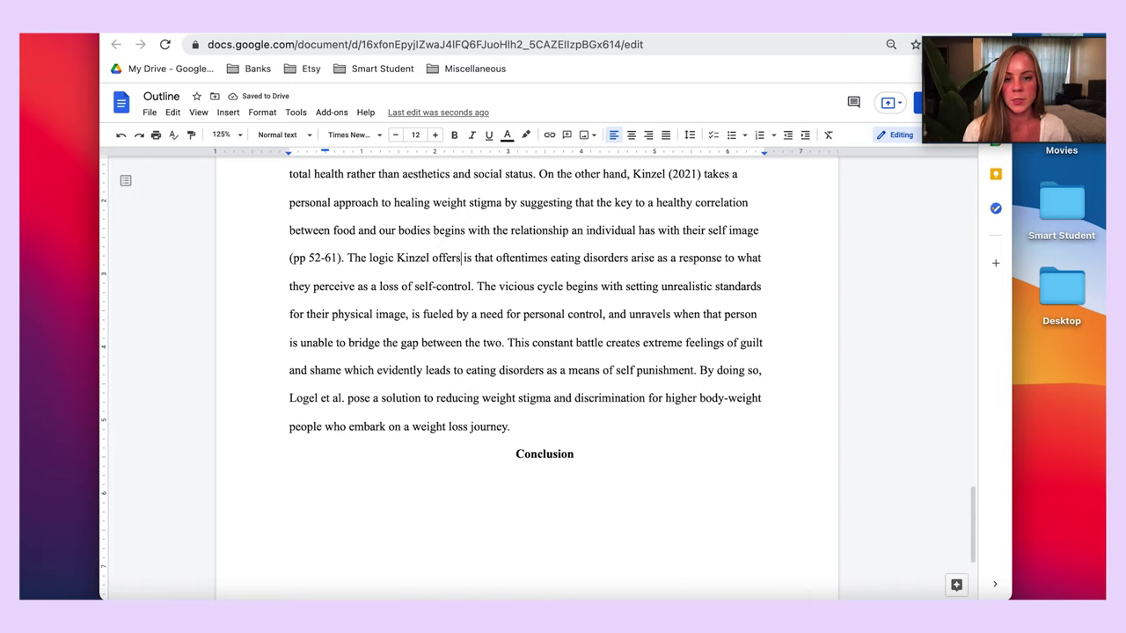
- Delete the extra "a" between "pose" and "solutions" in the last sentence of the Solutions section's paragraph
scroll(487, 234, up, 1)
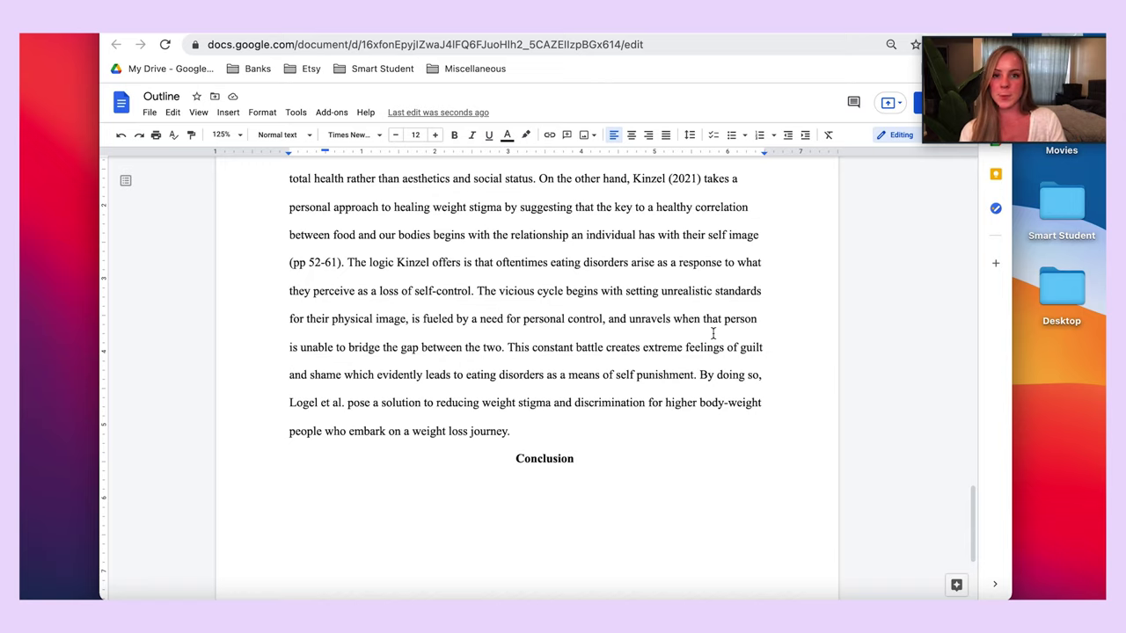
scroll(712, 321, down, 2)
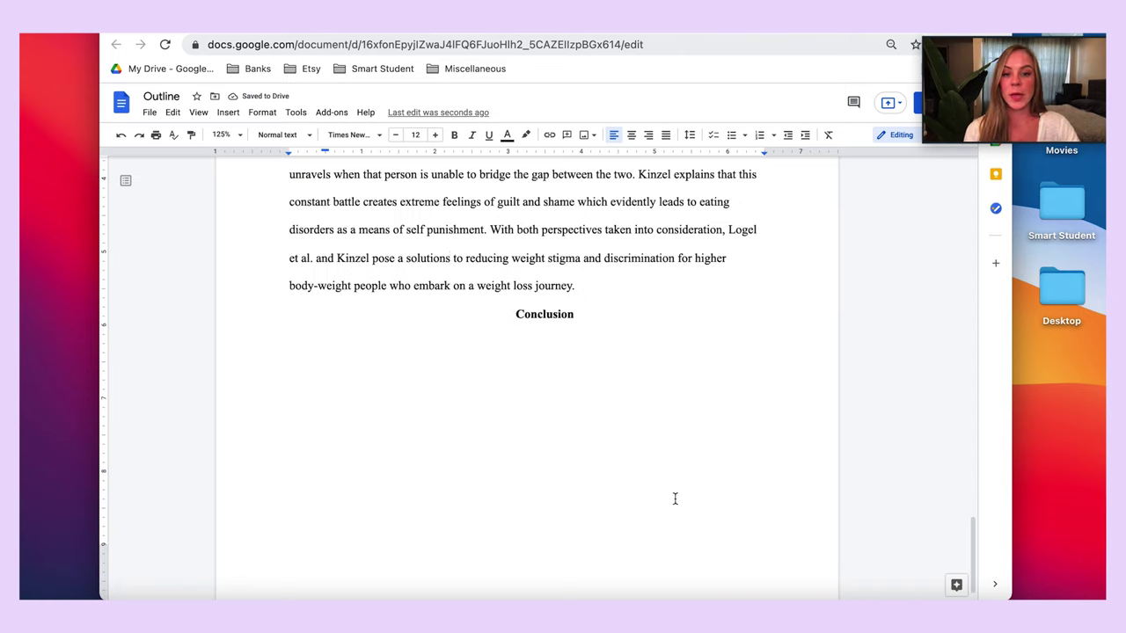
scroll(673, 498, down, 1)
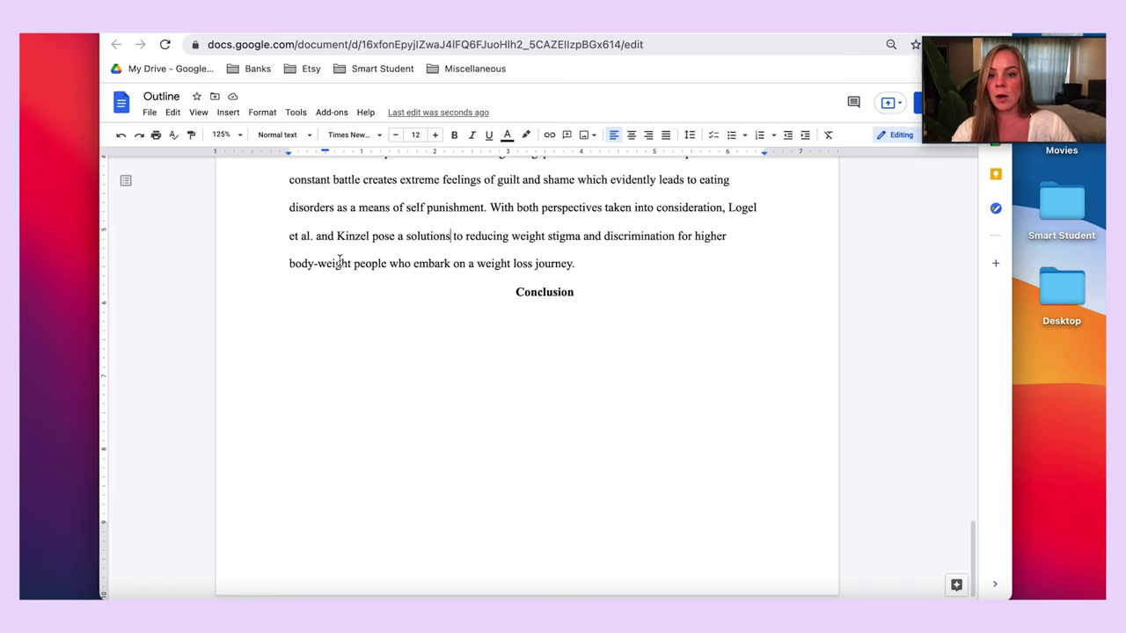
click(408, 237)
key(BackSpace)
key(BackSpace)
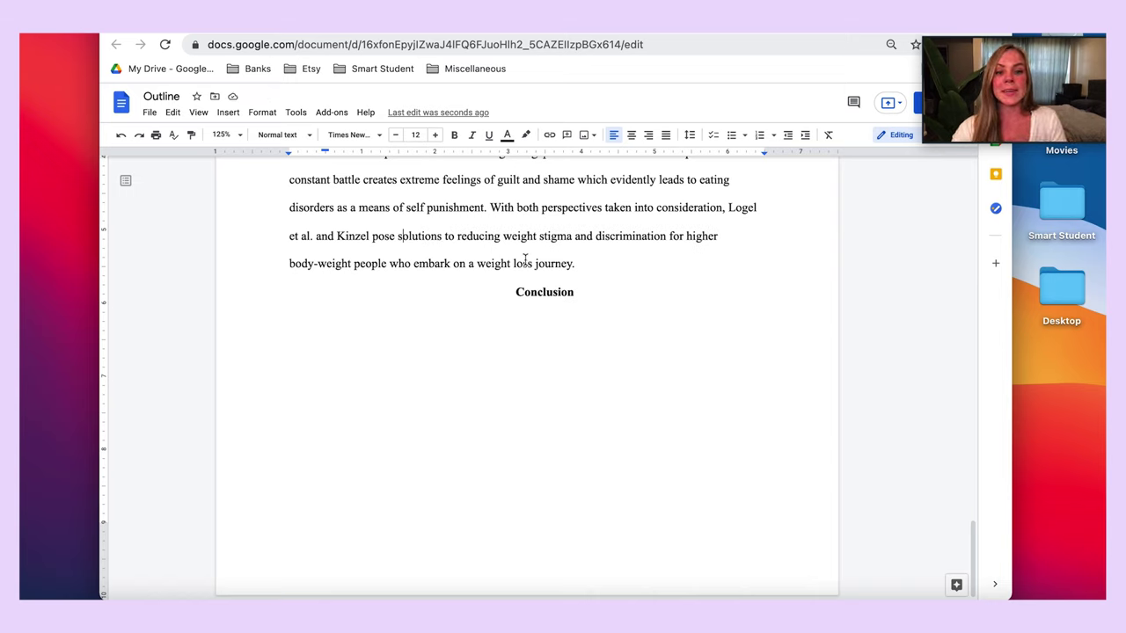
- Set the document's zoom level to 100%
scroll(572, 239, up, 5)
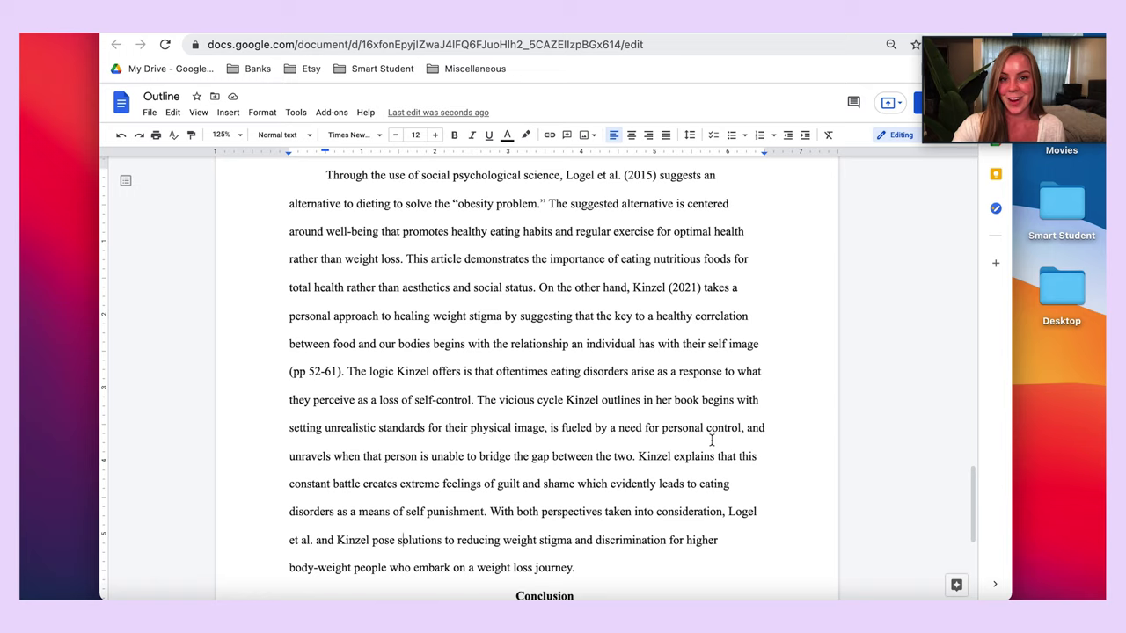
scroll(712, 440, up, 1)
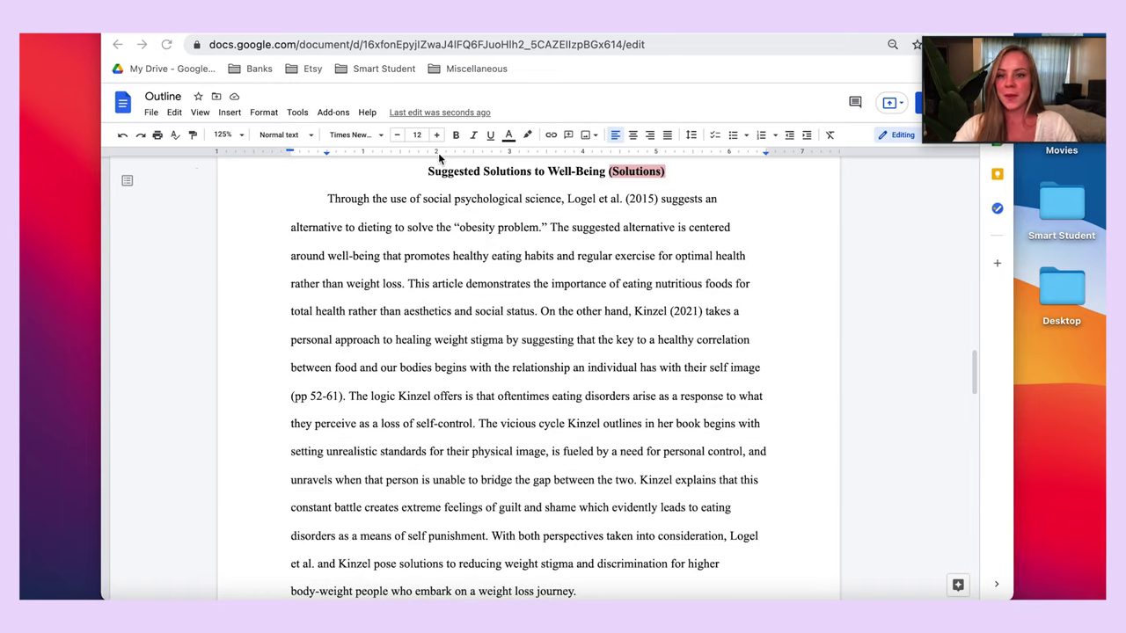
click(240, 137)
click(227, 246)
- Review the Introduction section and highlight its thesis sentence beginning "The following literature review confirms"
scroll(512, 362, up, 10)
scroll(513, 362, up, 5)
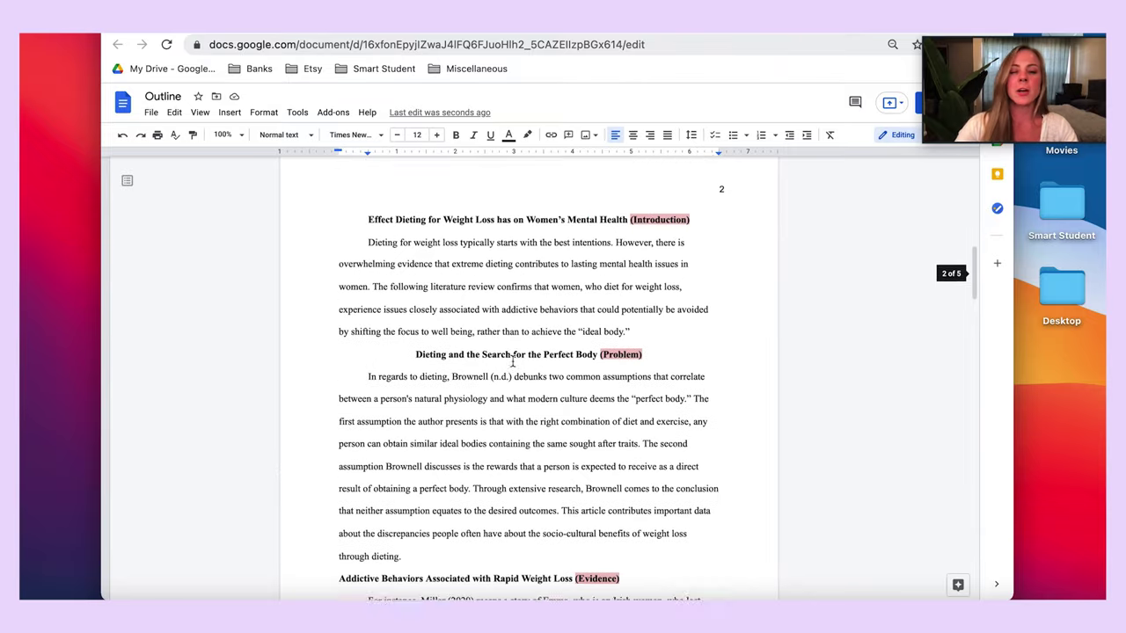
scroll(513, 361, down, 1)
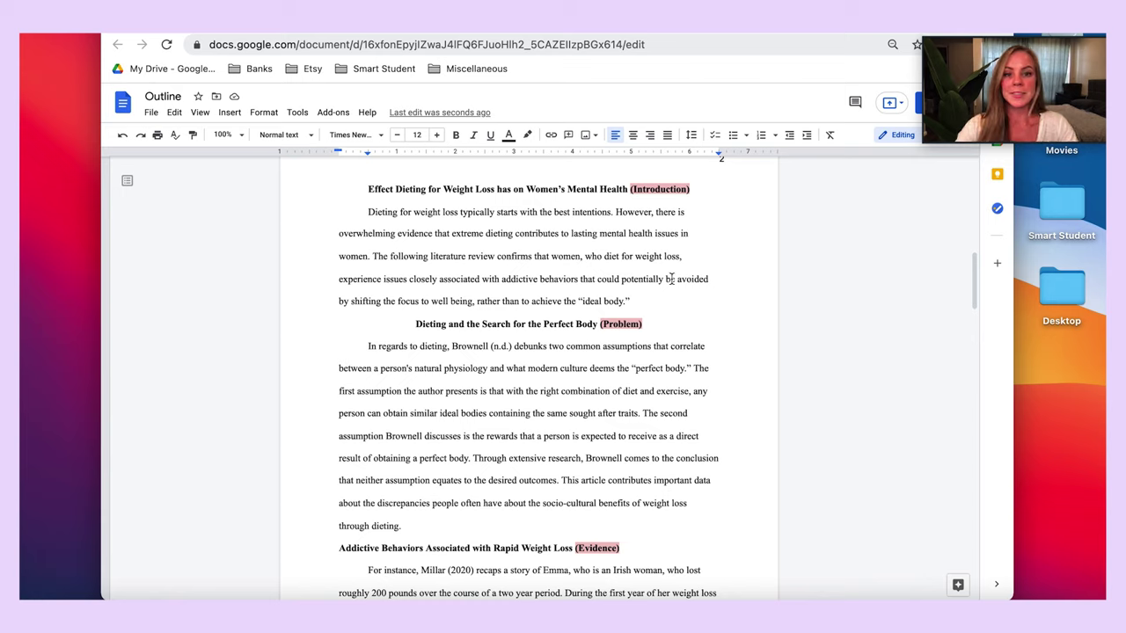
scroll(449, 256, down, 1)
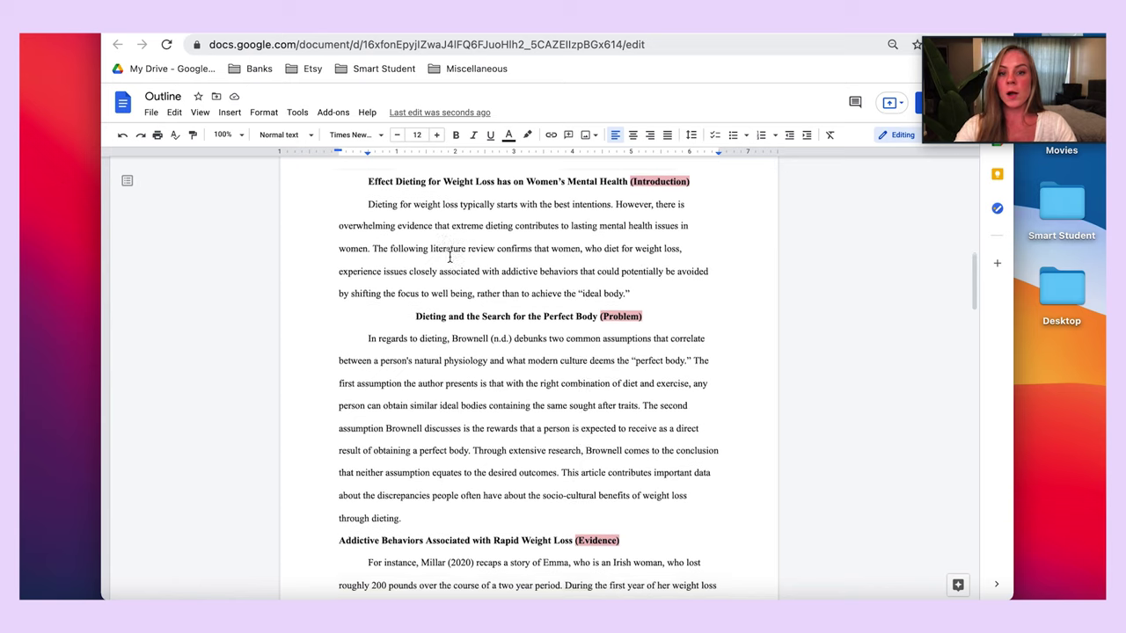
scroll(449, 255, up, 1)
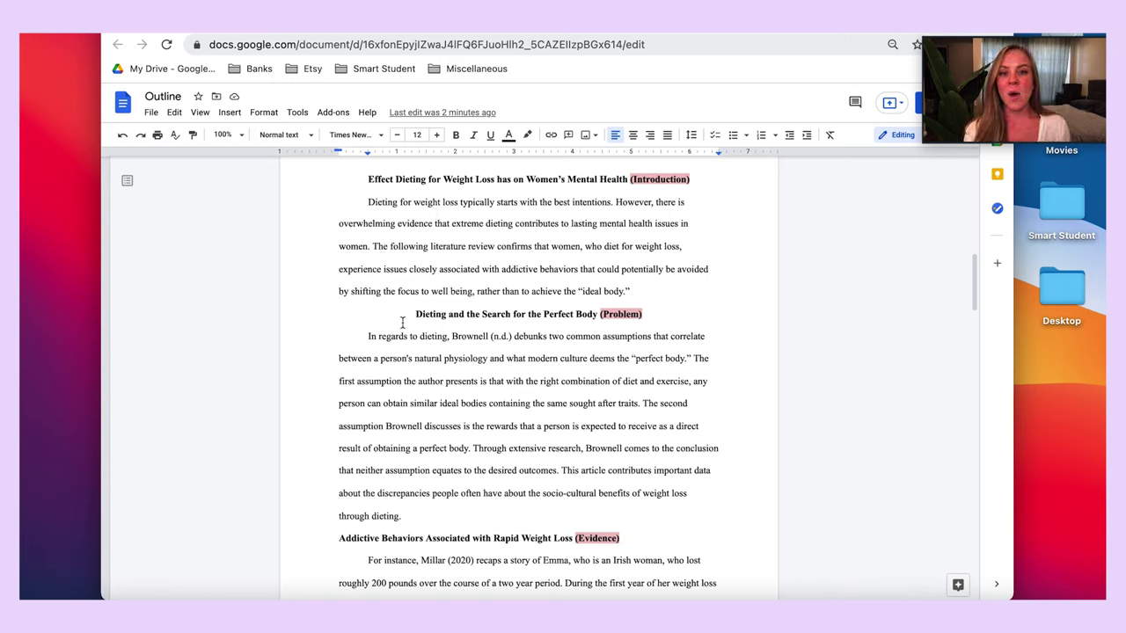
scroll(401, 323, down, 2)
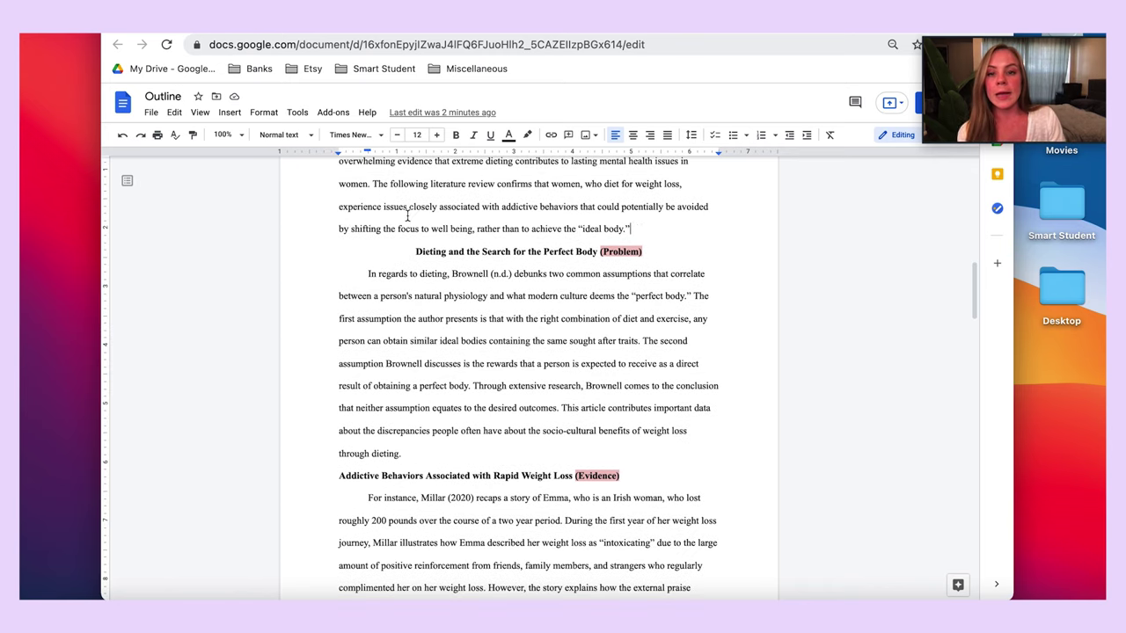
drag(639, 231, 370, 192)
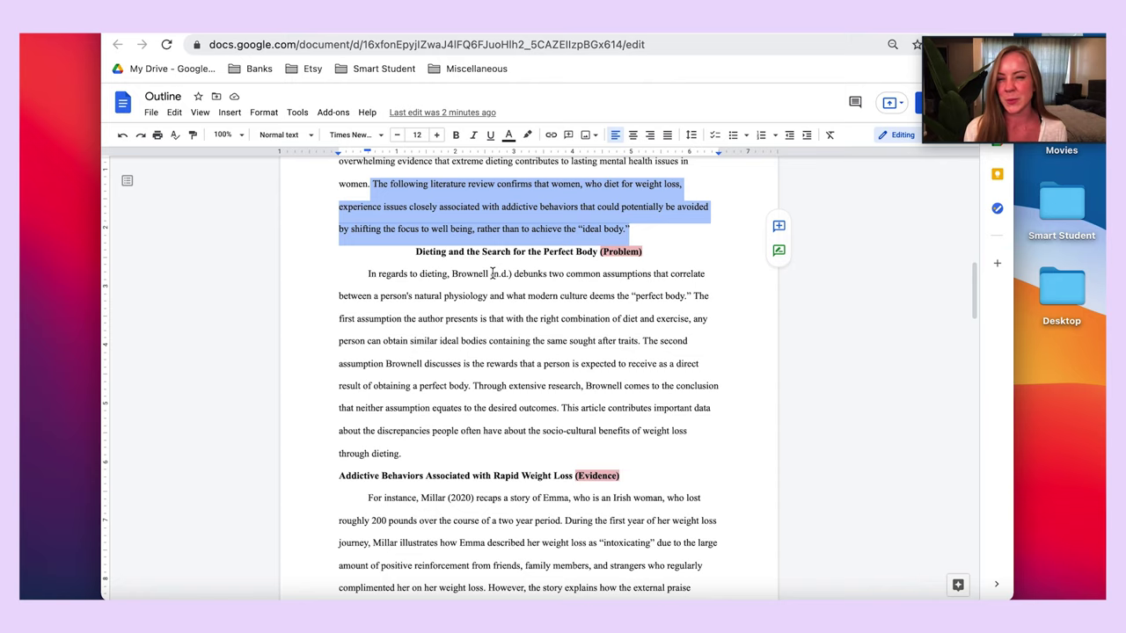
- Examine how the Problem and Evidence sections follow from the highlighted thesis sentence
scroll(493, 273, down, 1)
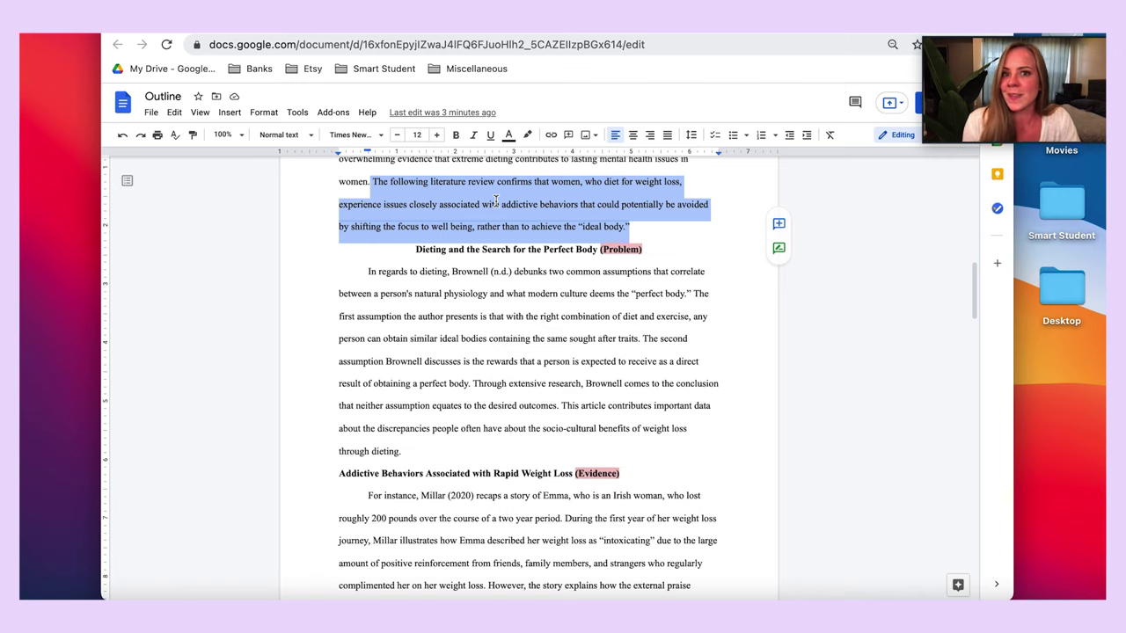
scroll(496, 201, down, 1)
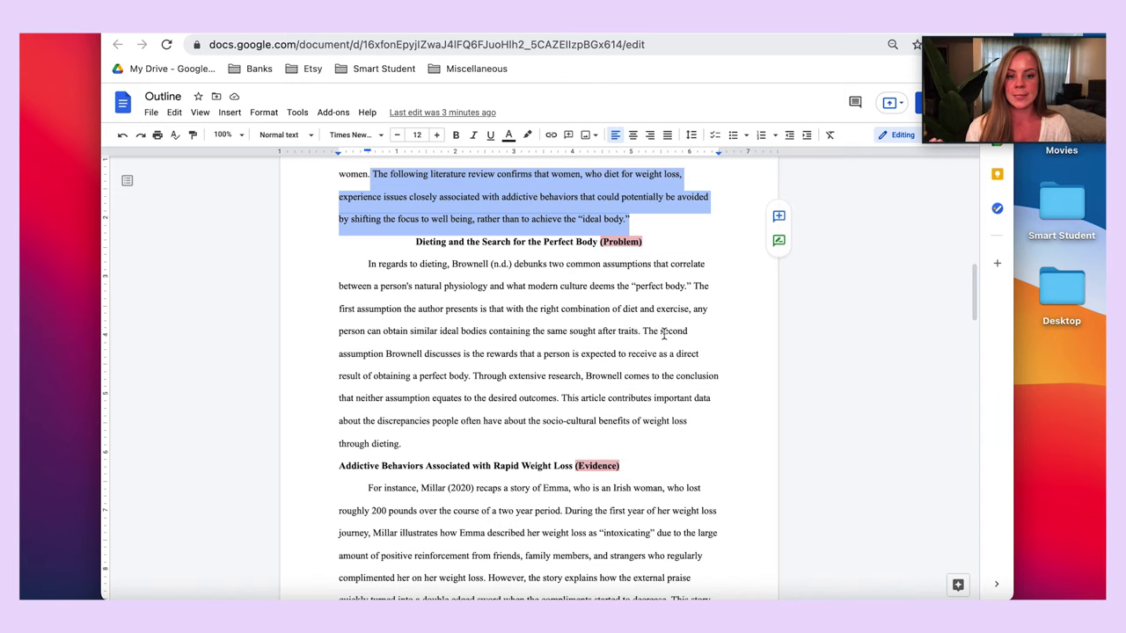
scroll(666, 329, down, 2)
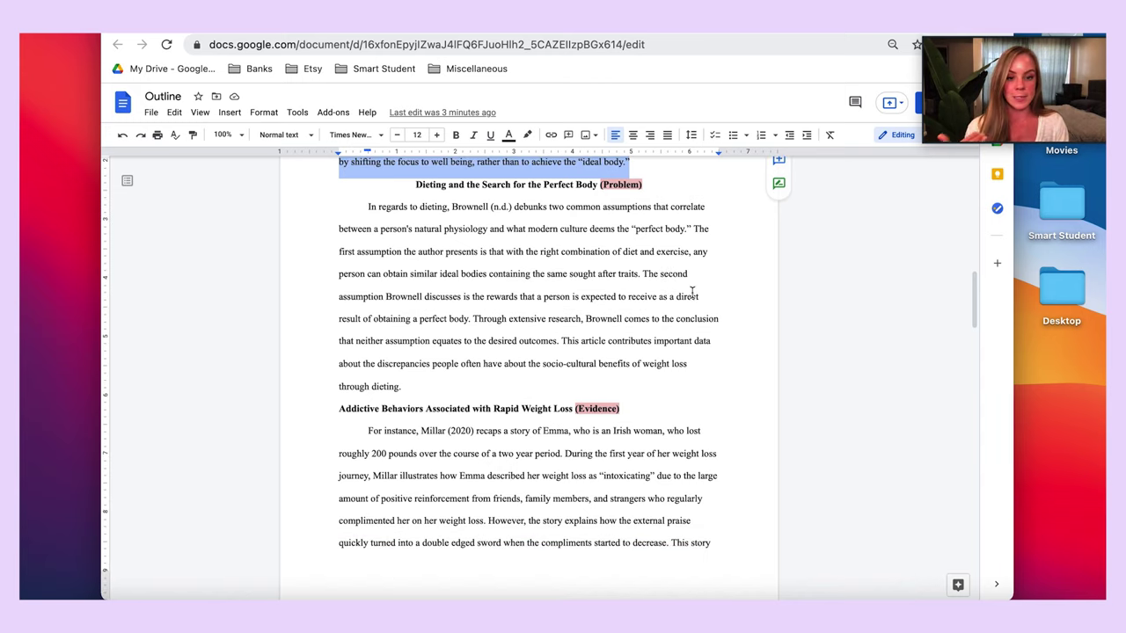
scroll(689, 492, down, 5)
scroll(689, 494, up, 5)
scroll(689, 494, up, 3)
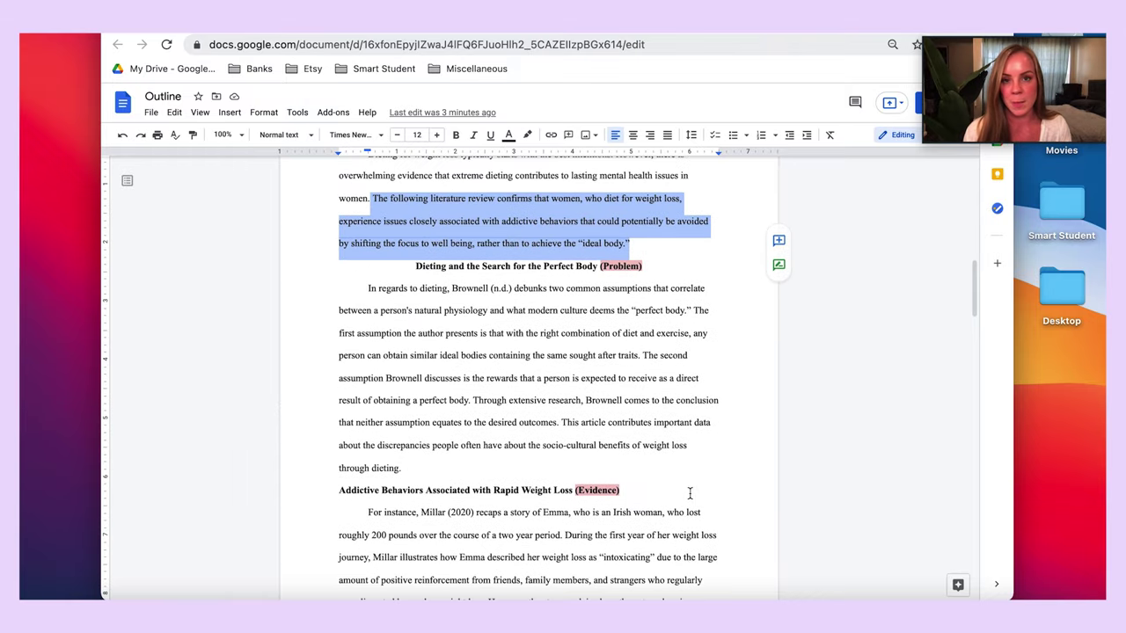
scroll(689, 493, down, 1)
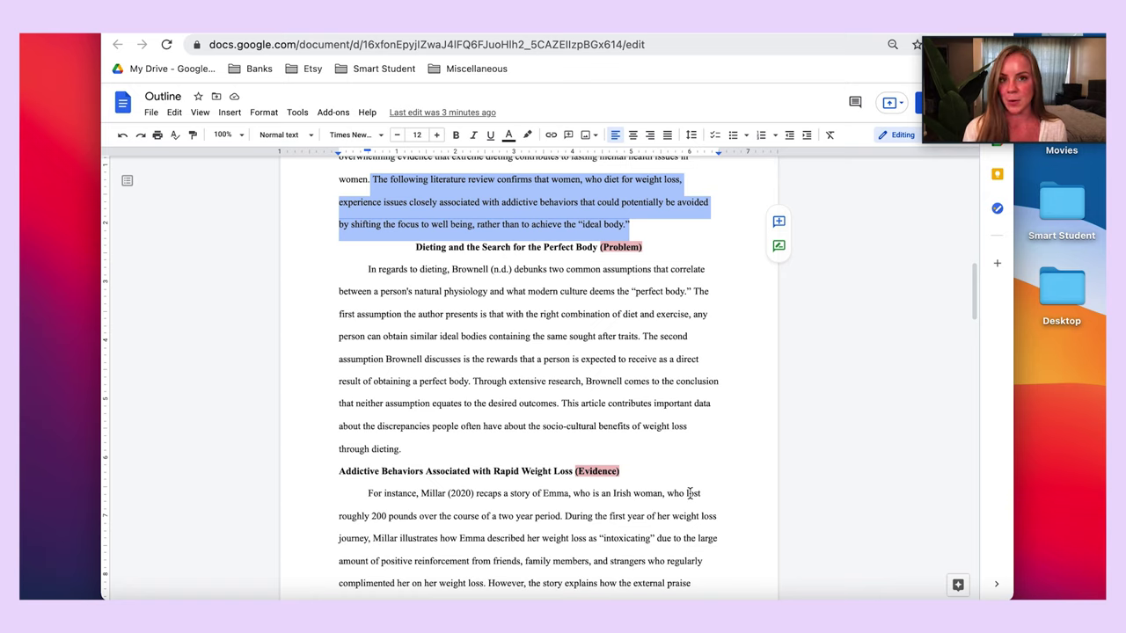
scroll(735, 261, down, 2)
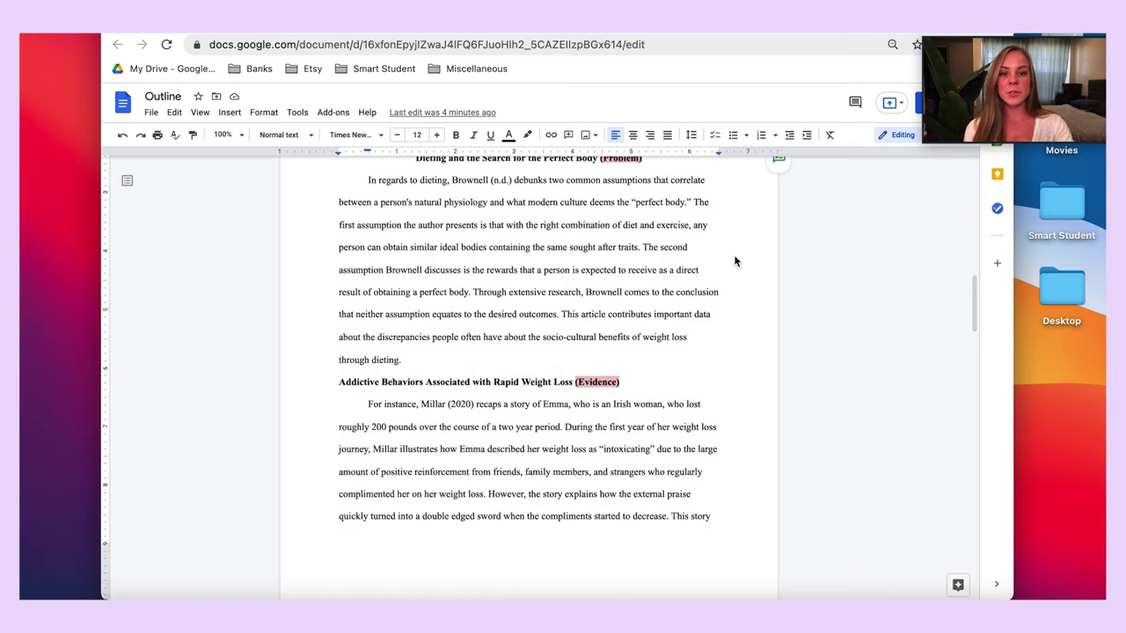
- Review the Conclusion, highlighting its opening sentence and its closing sentence beginning "However, further research"
scroll(735, 260, down, 15)
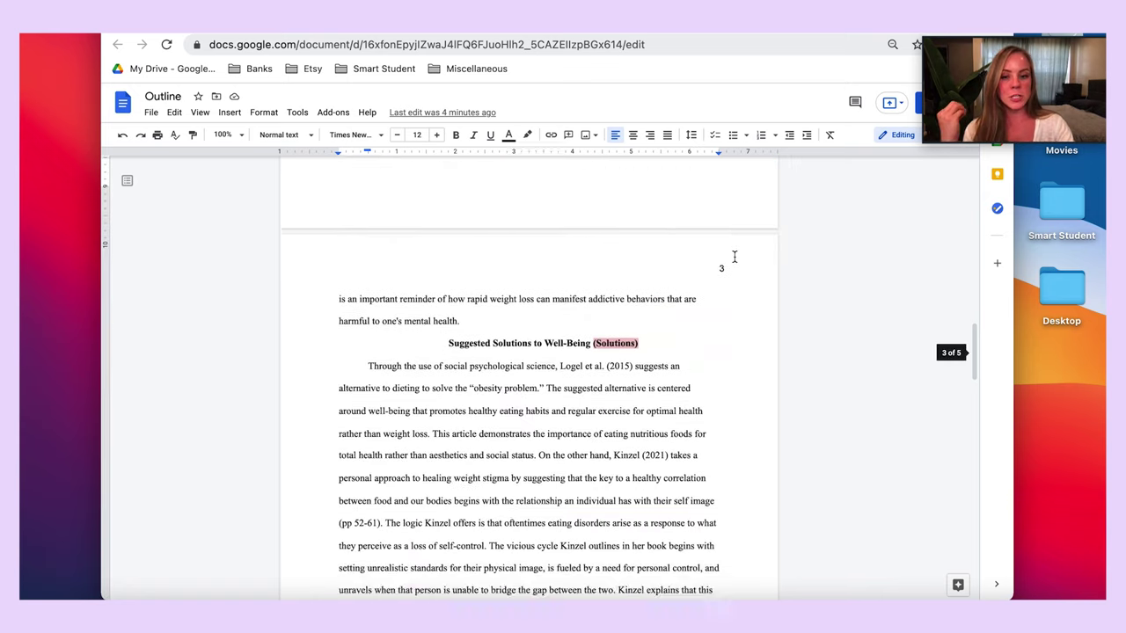
scroll(735, 256, down, 5)
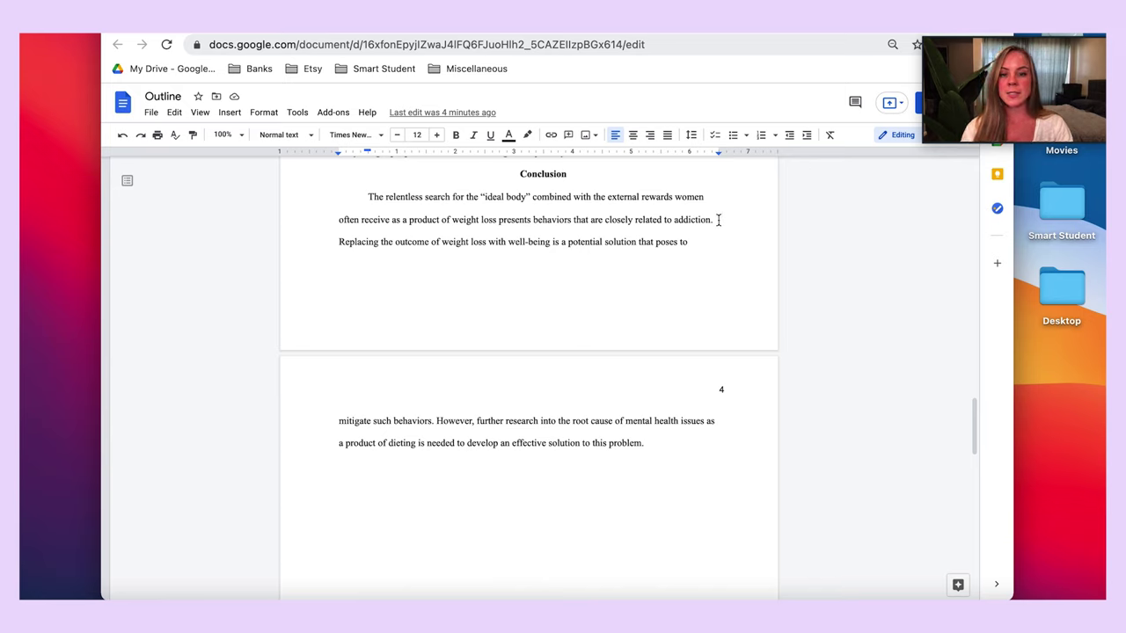
drag(717, 220, 336, 195)
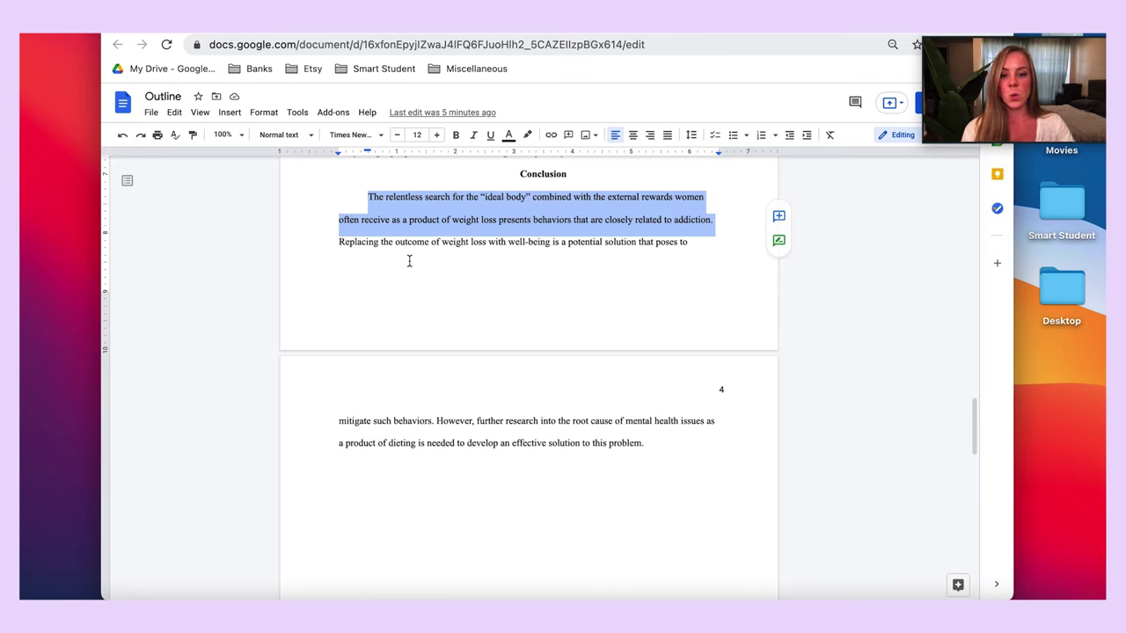
scroll(434, 359, down, 4)
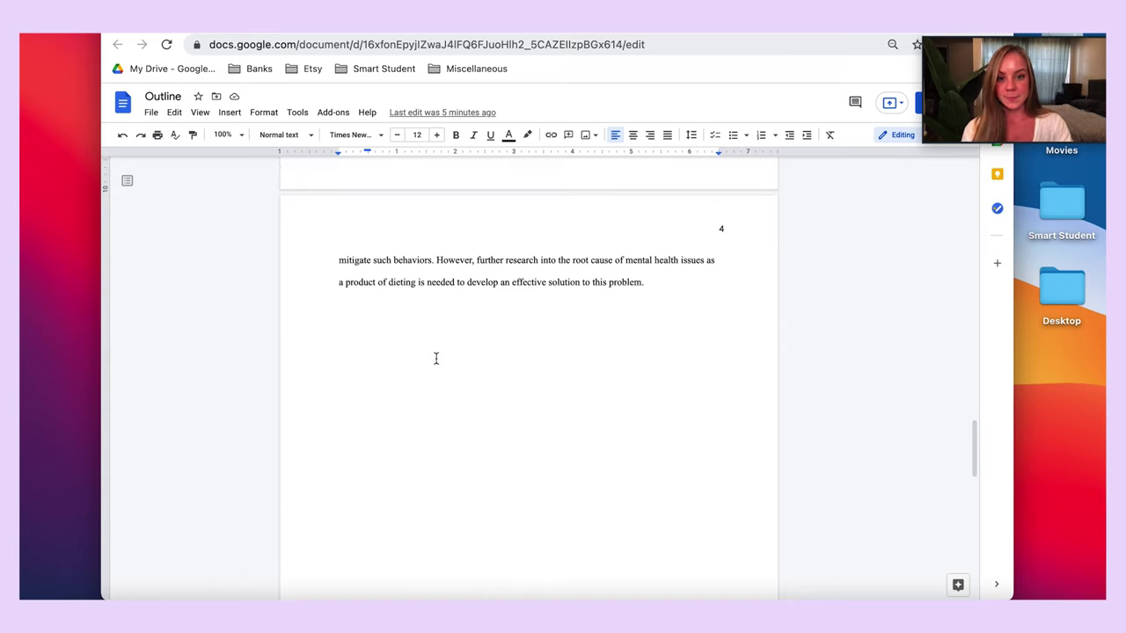
drag(657, 279, 437, 256)
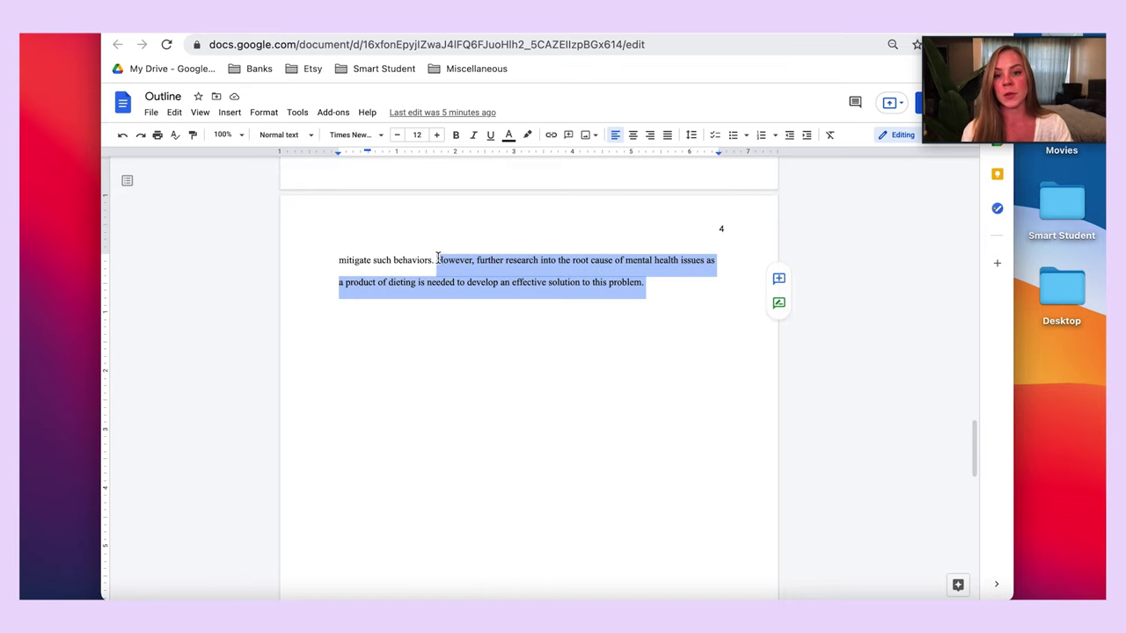